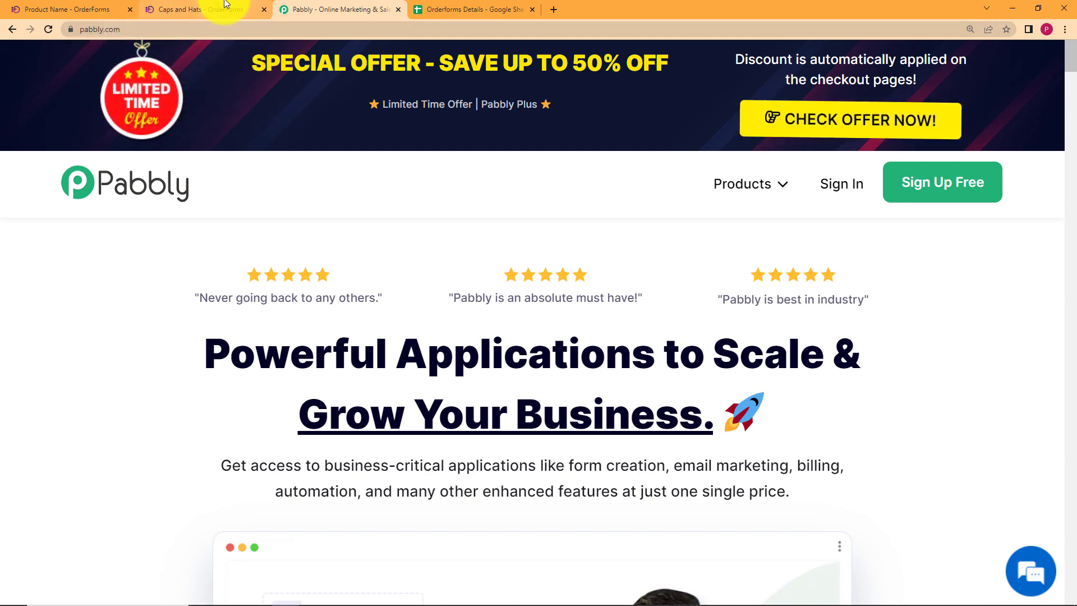
Sign in to Pabbly Accounts with a Google account and launch Pabbly Connect via Access Now.
left_click(429, 7)
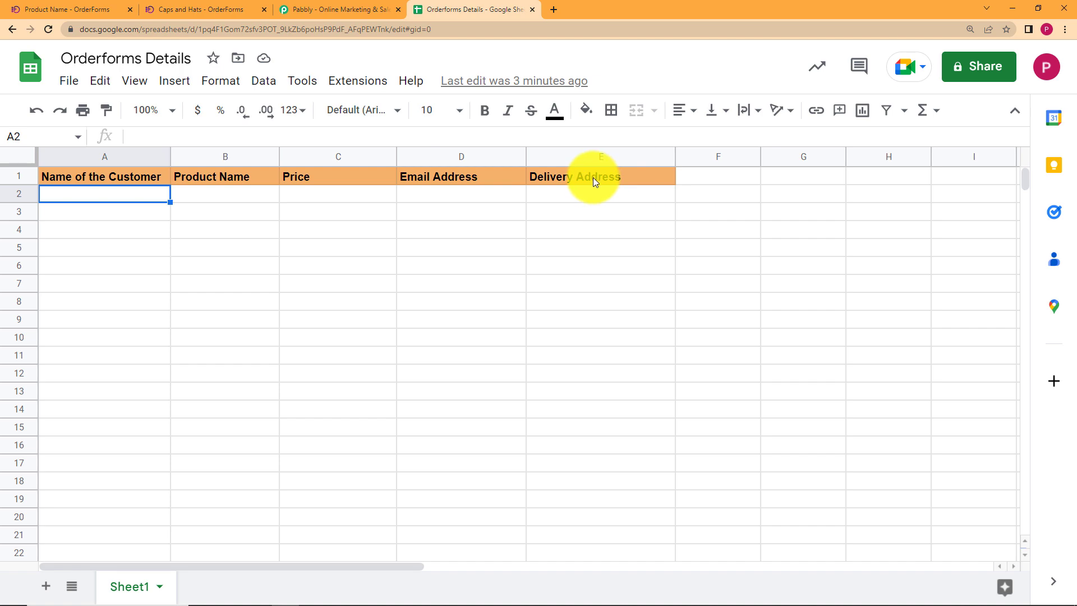
left_click(344, 10)
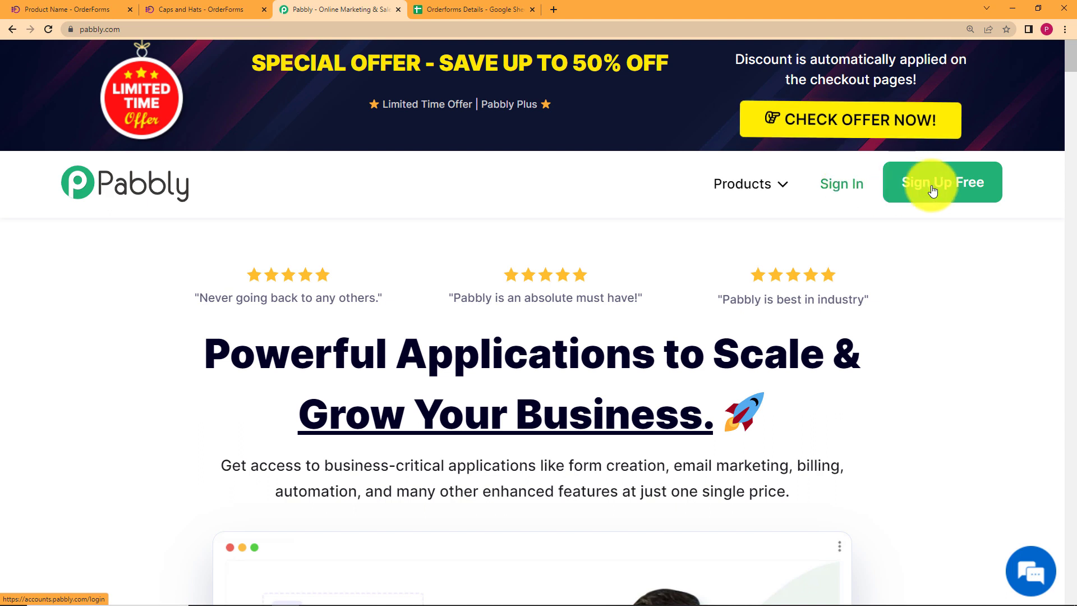
left_click(843, 190)
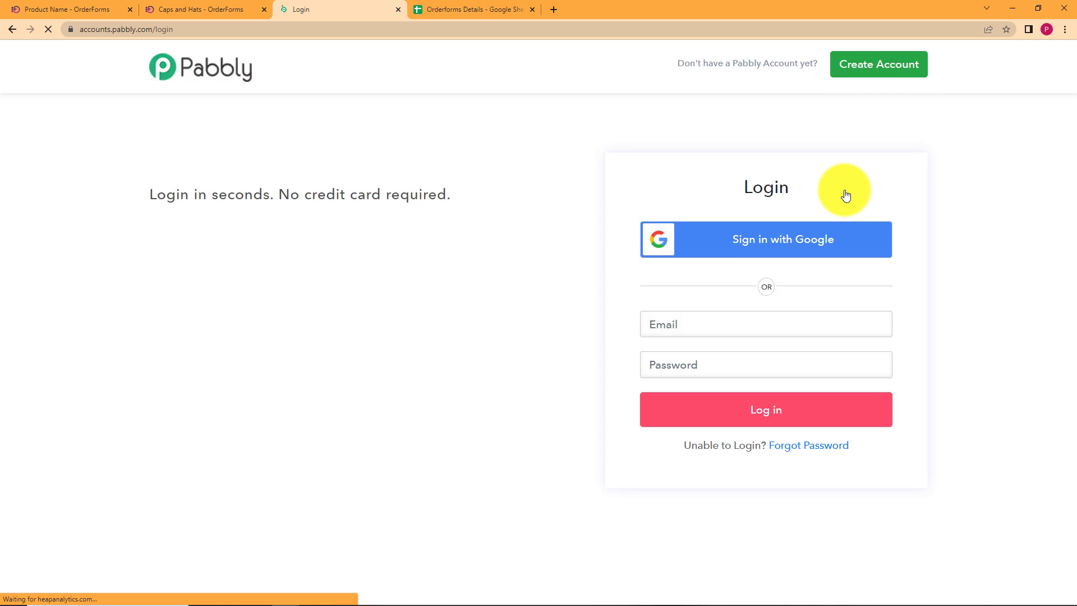
left_click(766, 245)
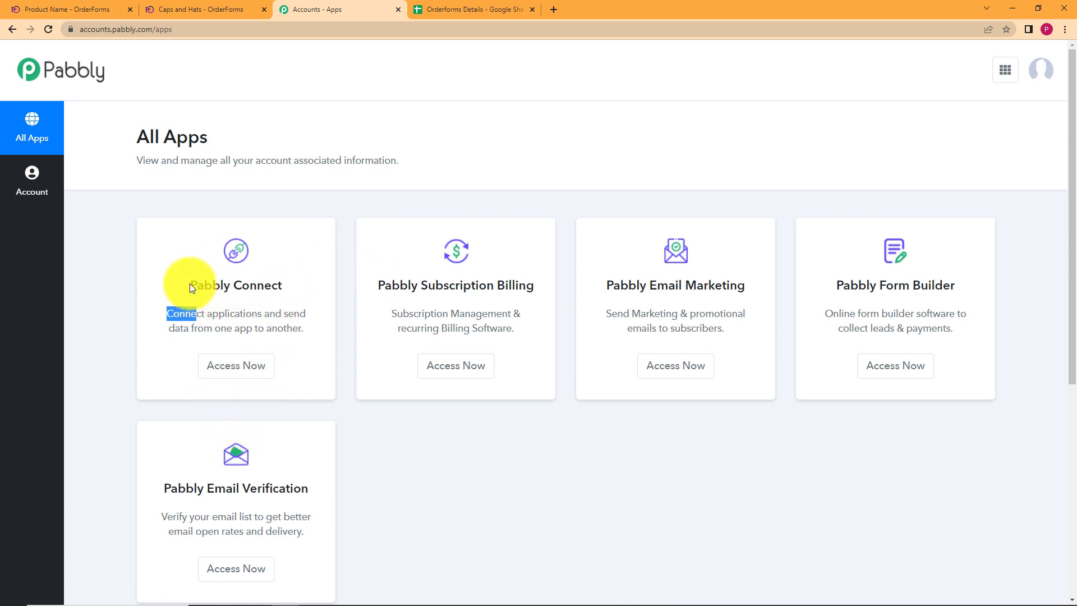
left_click_drag(189, 284, 297, 284)
left_click(297, 285)
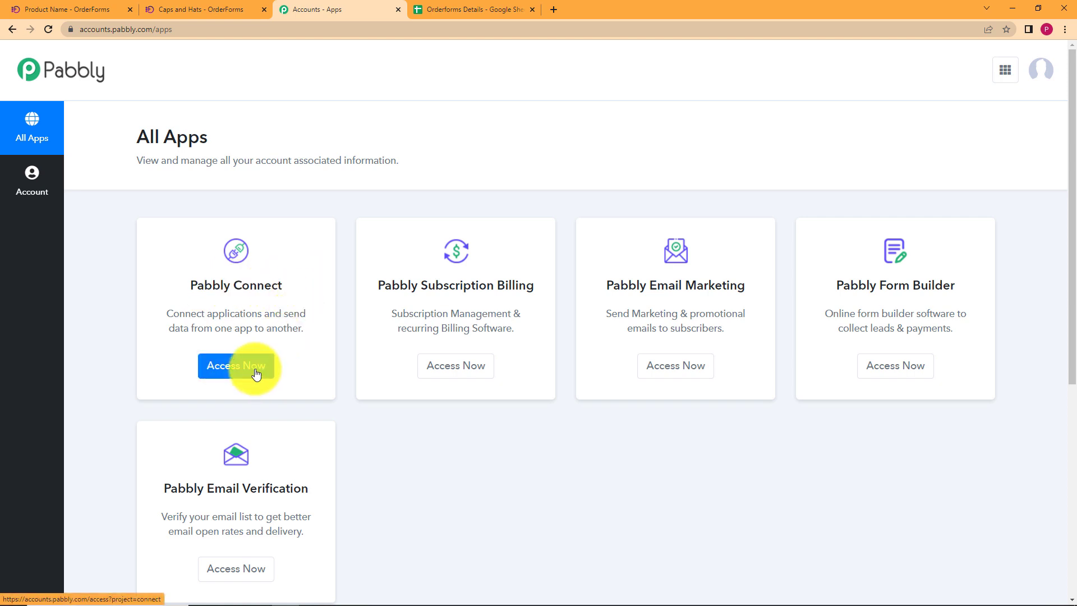
left_click(255, 367)
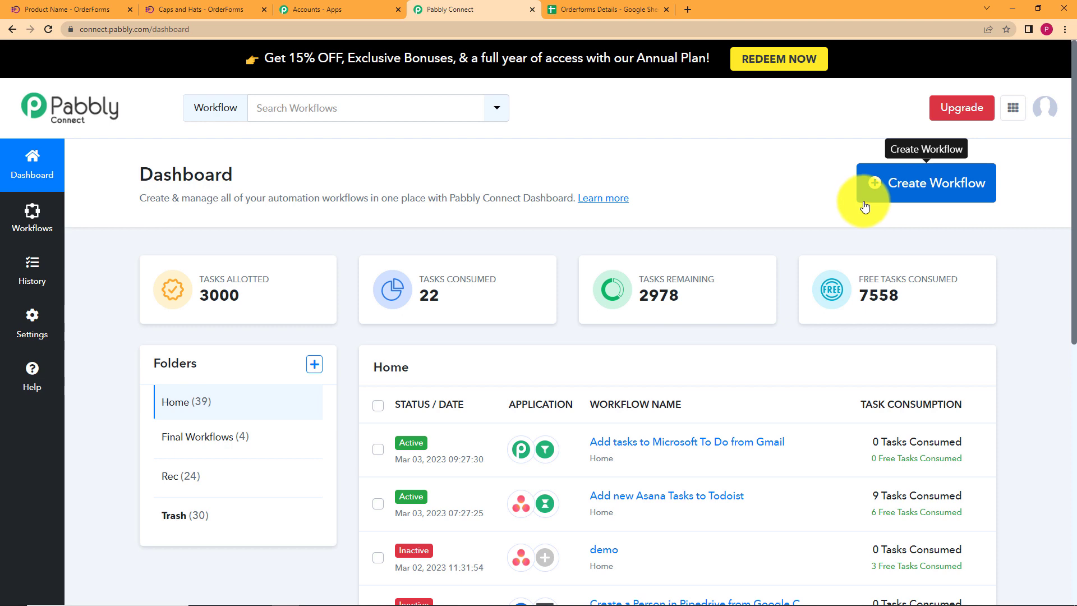
Create a workflow named 'Create a new row in Google Sheets for an order in OrderForms'.
left_click(973, 181)
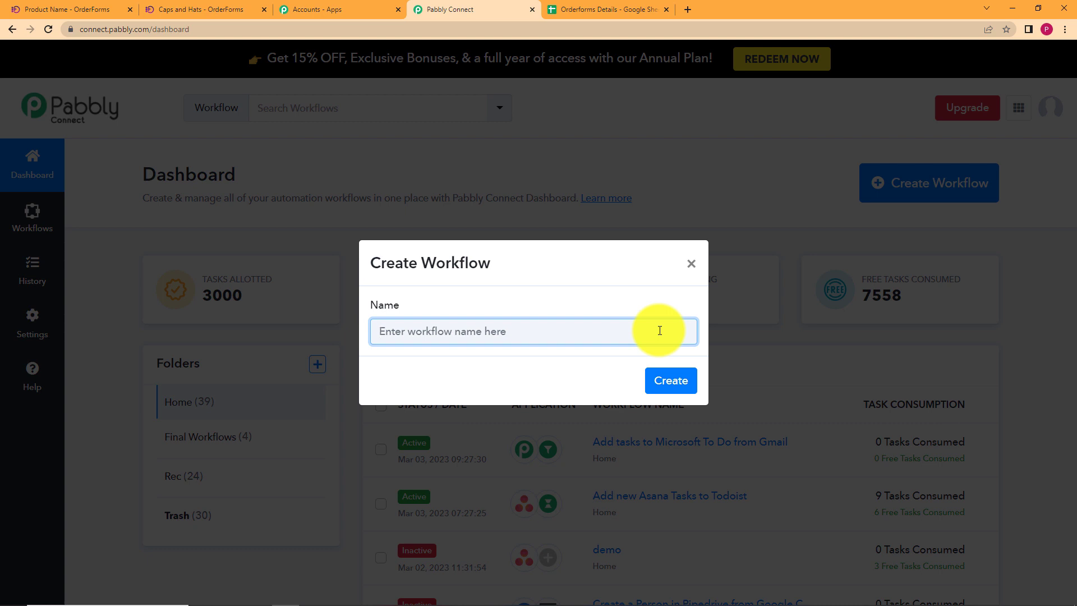
type("Create a new row in Google Sheets for an order in Orderforms")
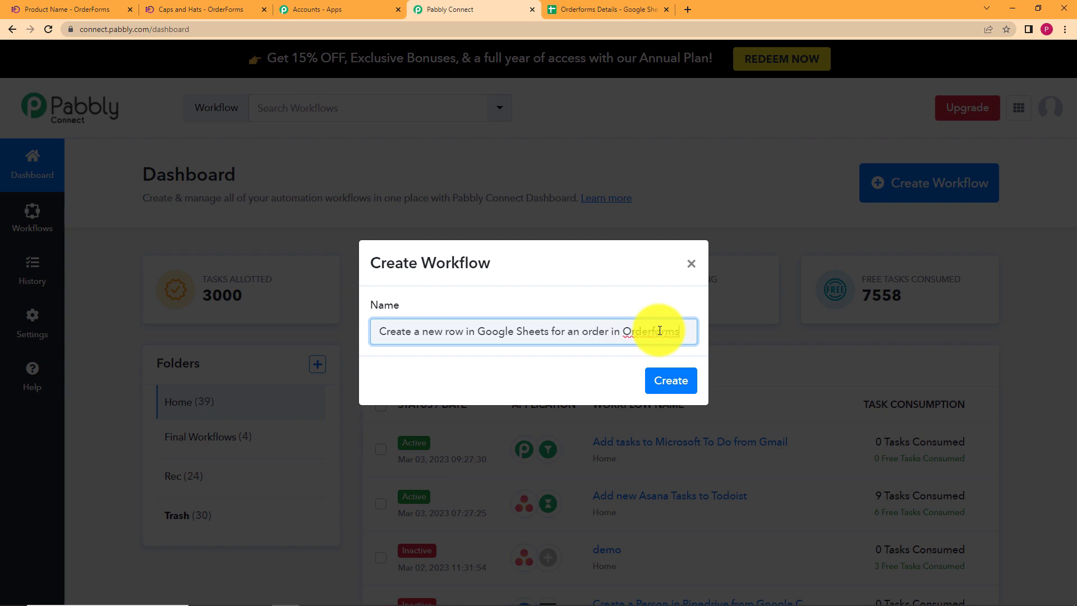
left_click(689, 381)
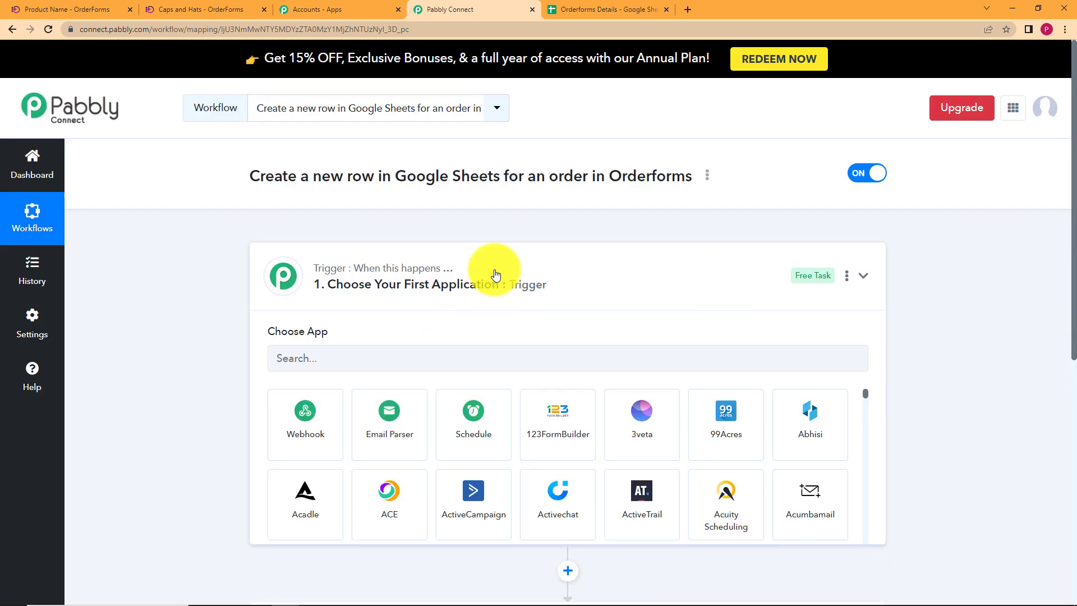
Search 'orde' in the trigger's app picker and choose OrderForms as the trigger app.
left_click(496, 275)
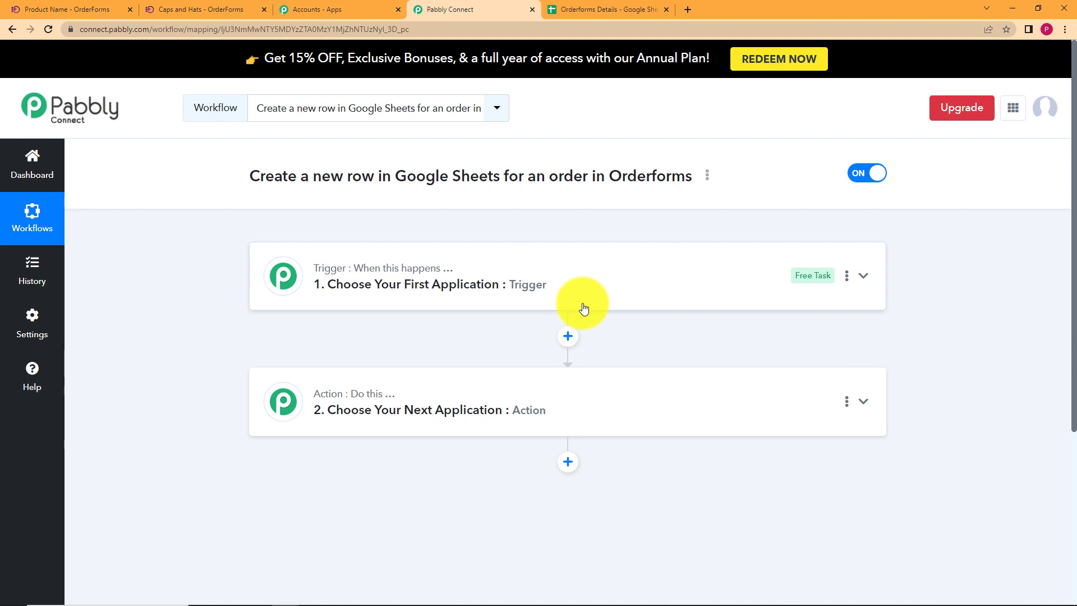
left_click(574, 280)
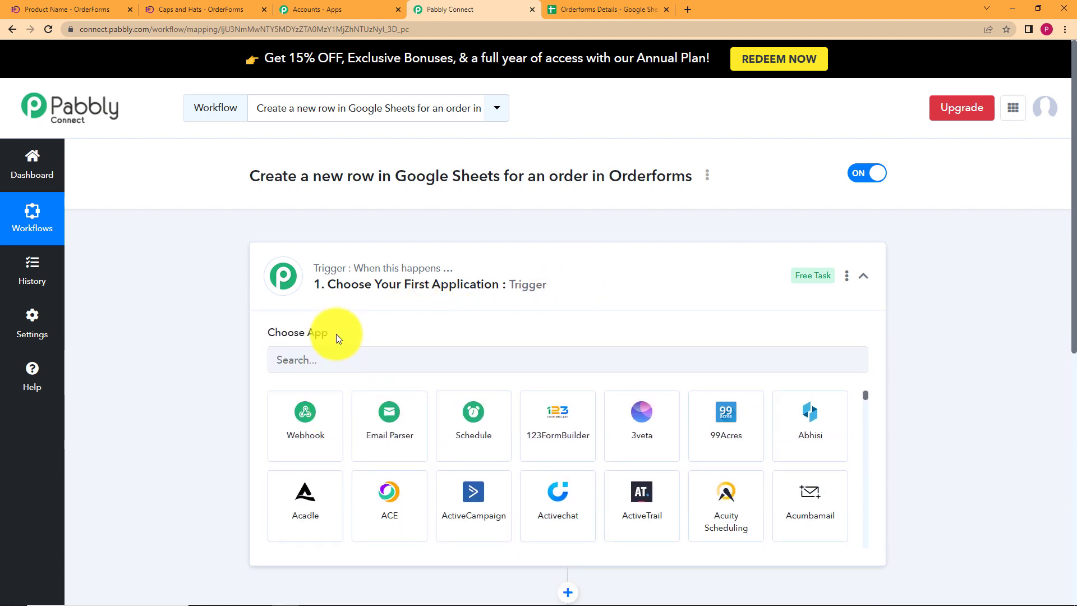
left_click(412, 283)
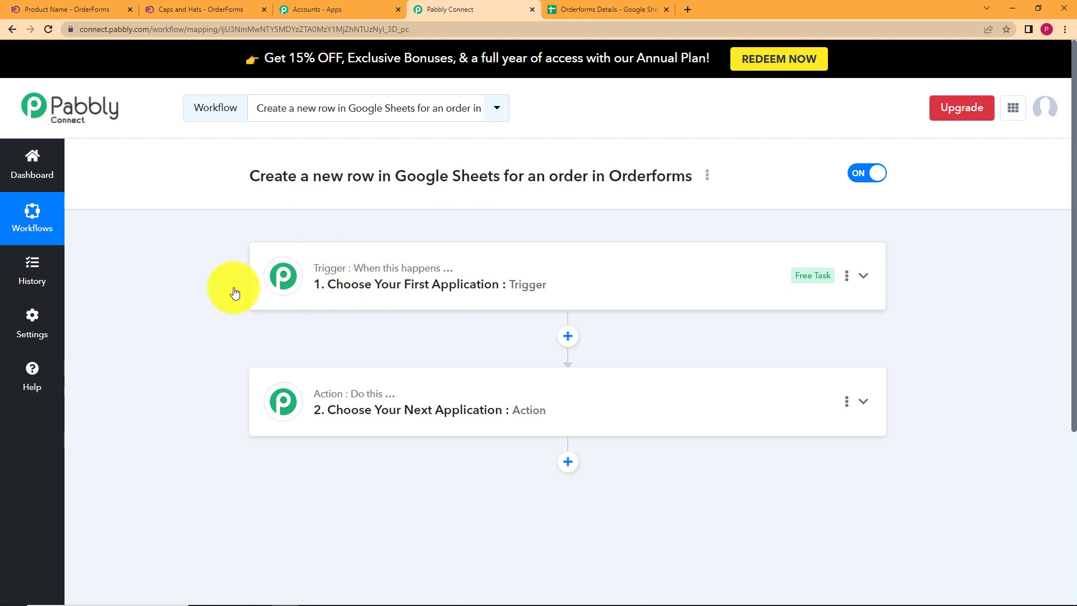
left_click(329, 414)
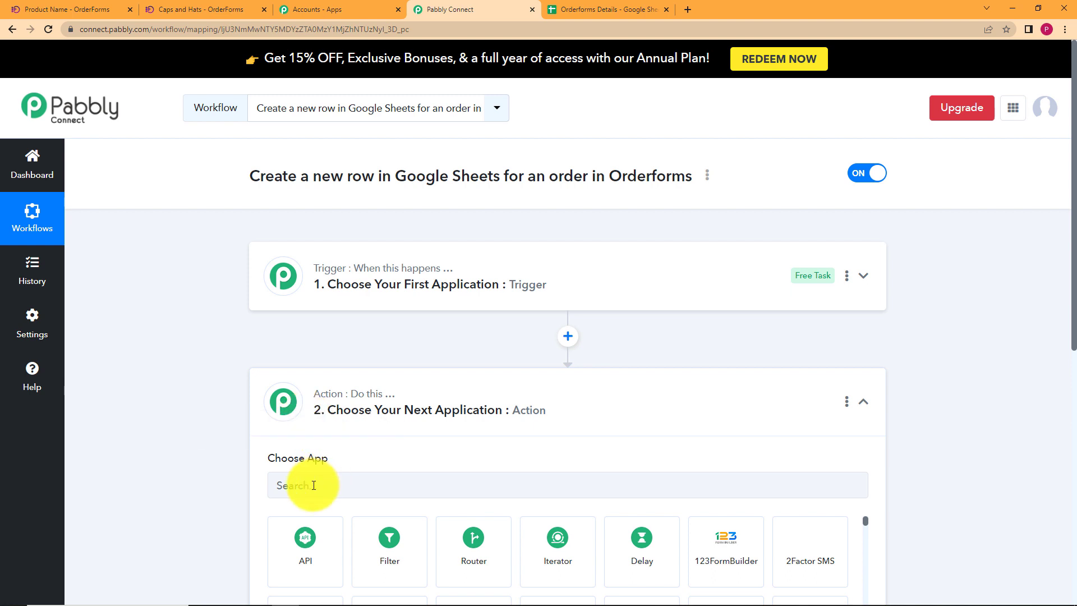
left_click(441, 388)
left_click(481, 272)
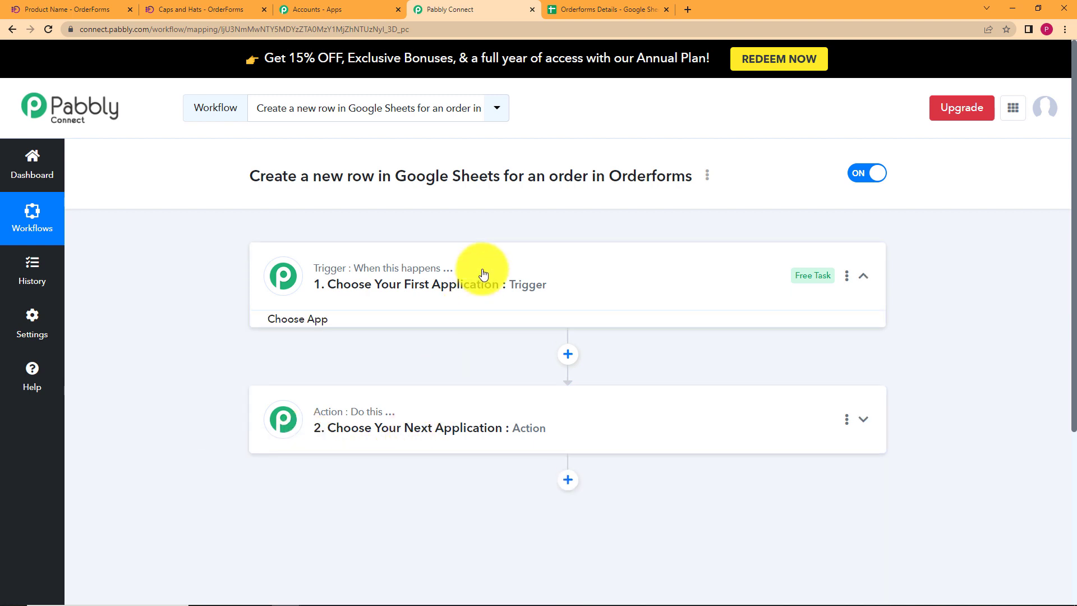
left_click(489, 361)
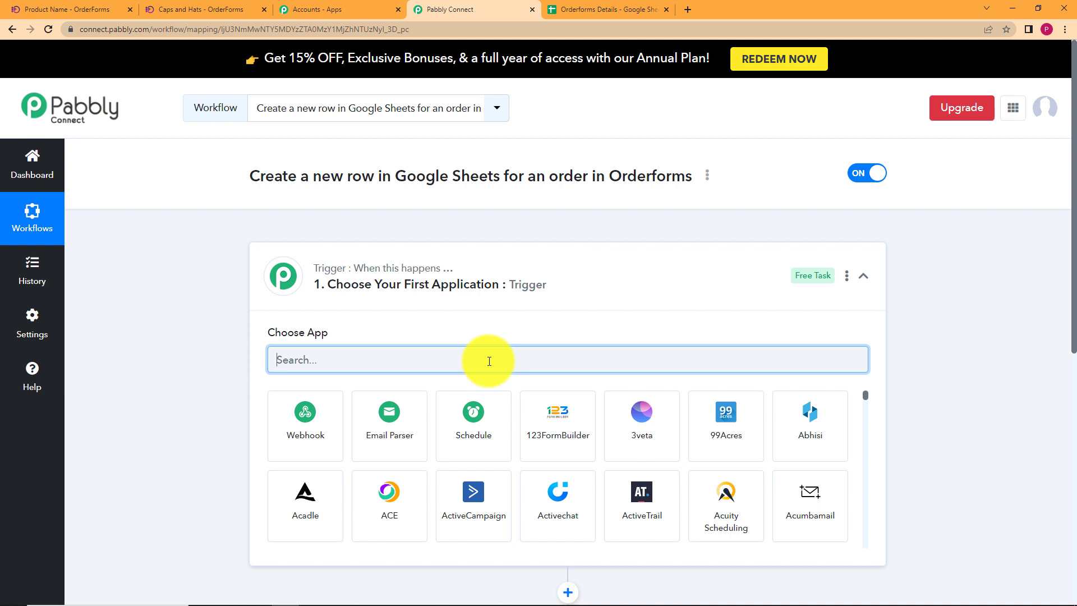
type("order")
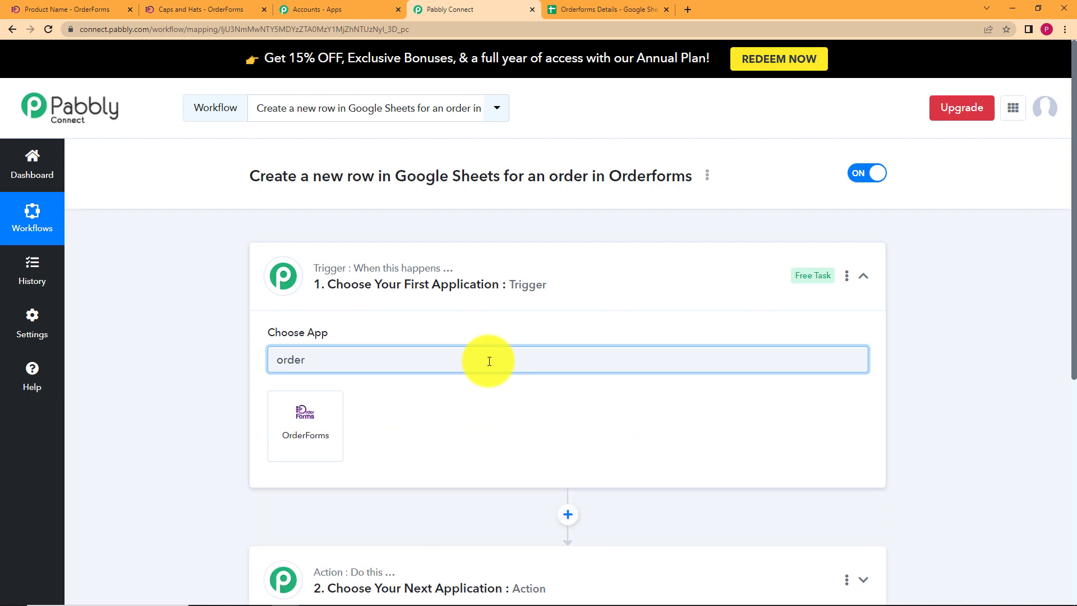
left_click(292, 431)
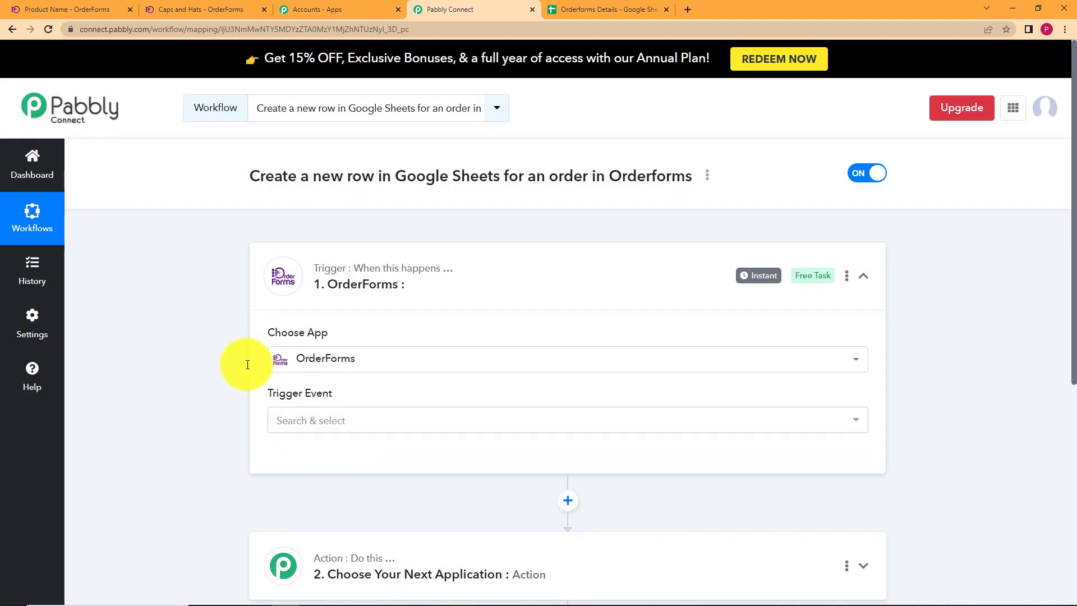
Set the OrderForms trigger event to Order Created.
scroll(219, 364, "down", 2)
left_click(340, 284)
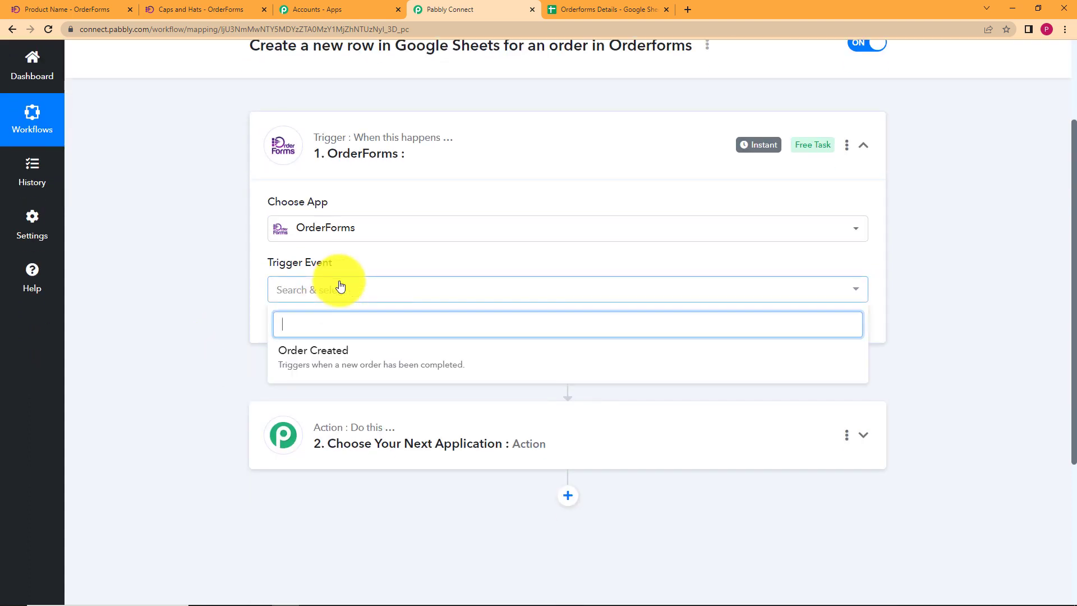
left_click(349, 356)
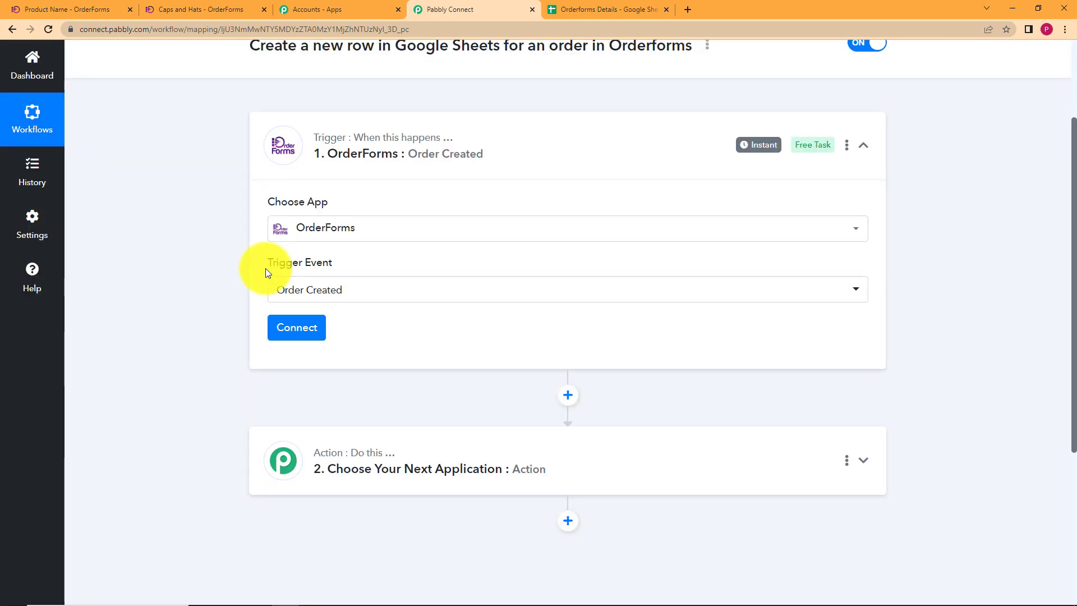
left_click(224, 9)
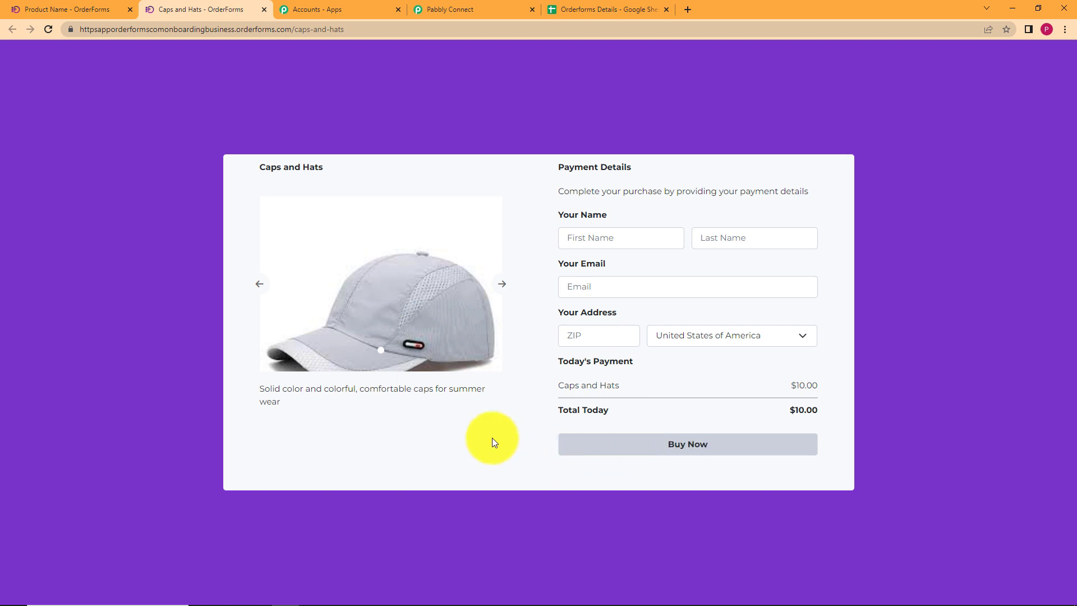
Add a new OrderForms connection and authorize it with Connect With OrderForms.
left_click(457, 10)
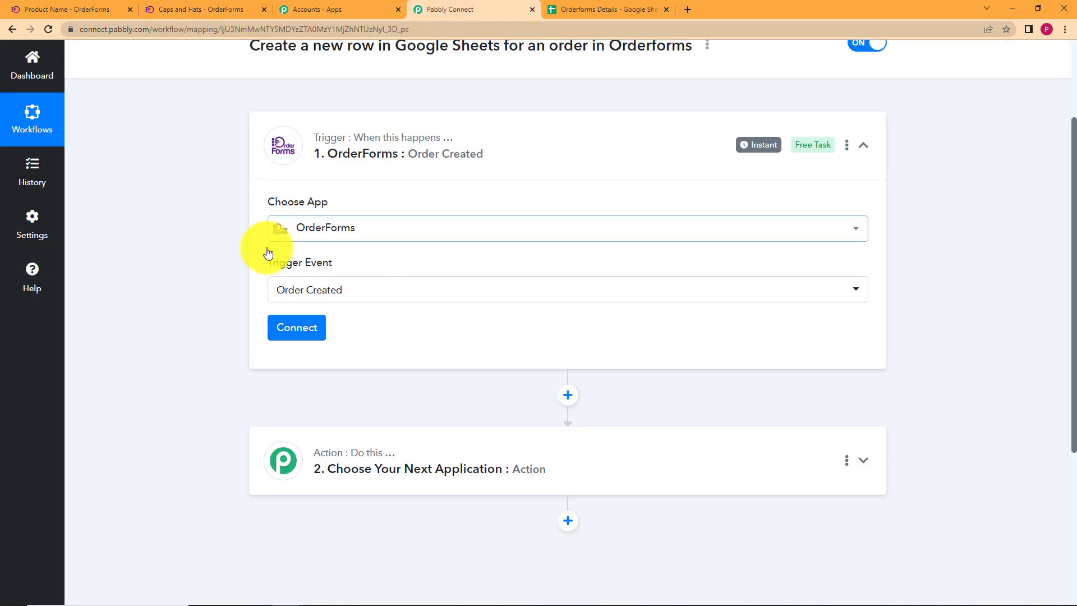
left_click(297, 329)
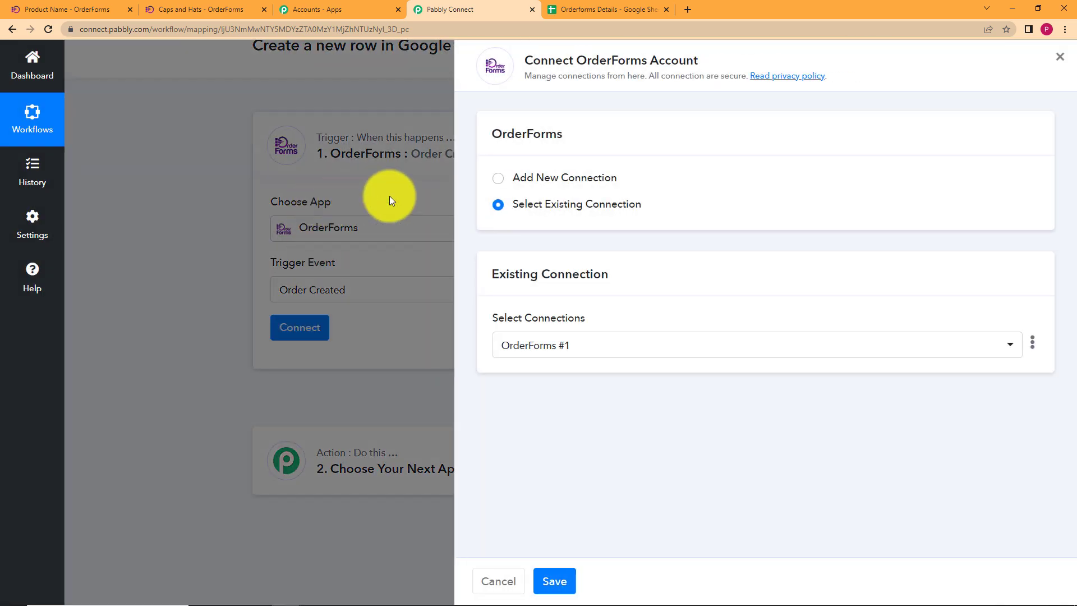
left_click(432, 198)
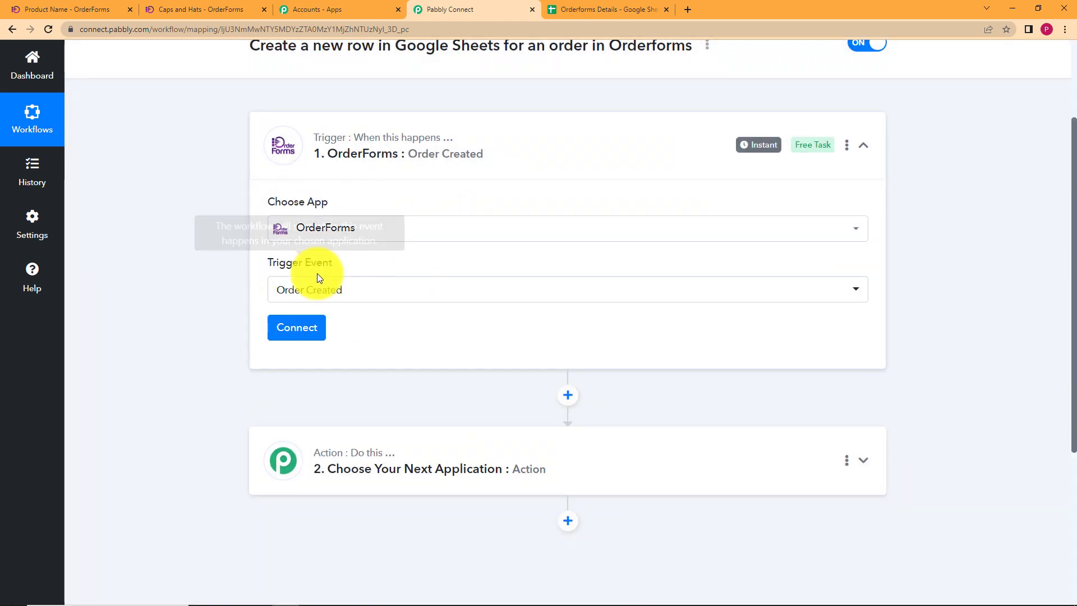
left_click(308, 333)
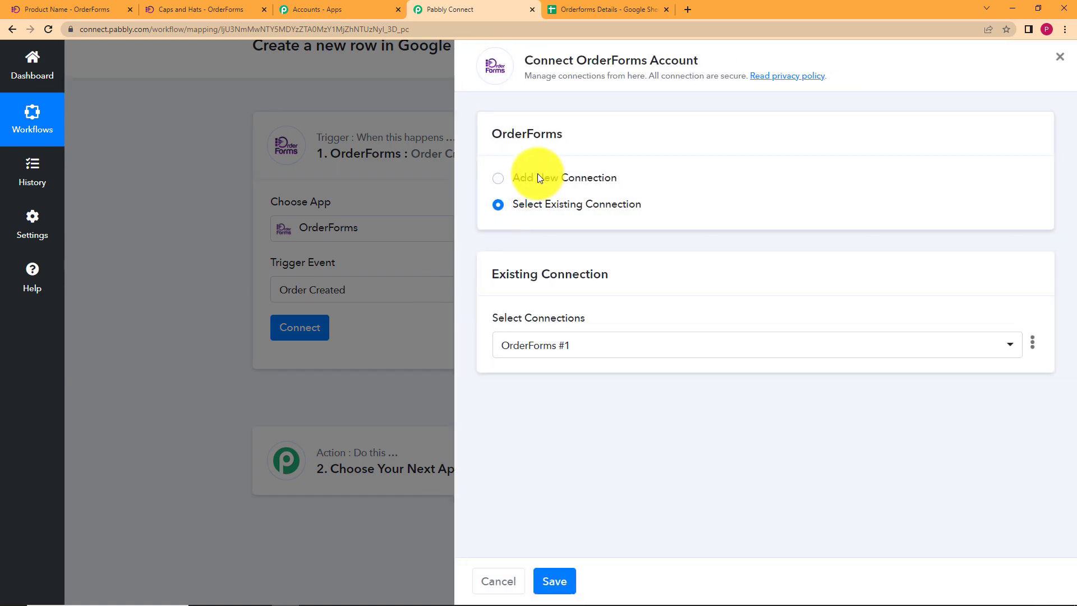
left_click(538, 177)
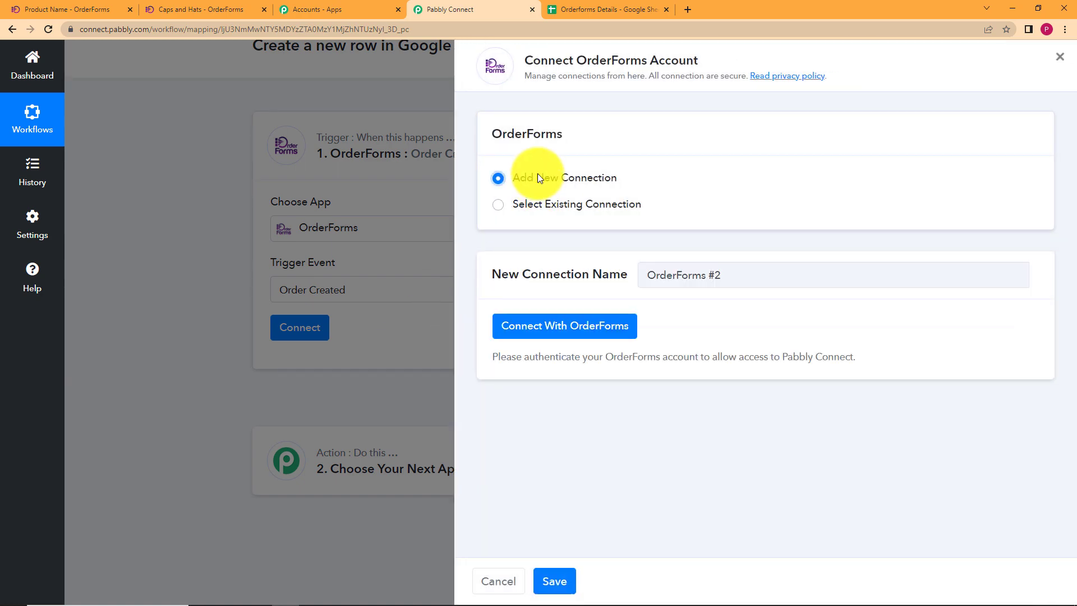
left_click(596, 331)
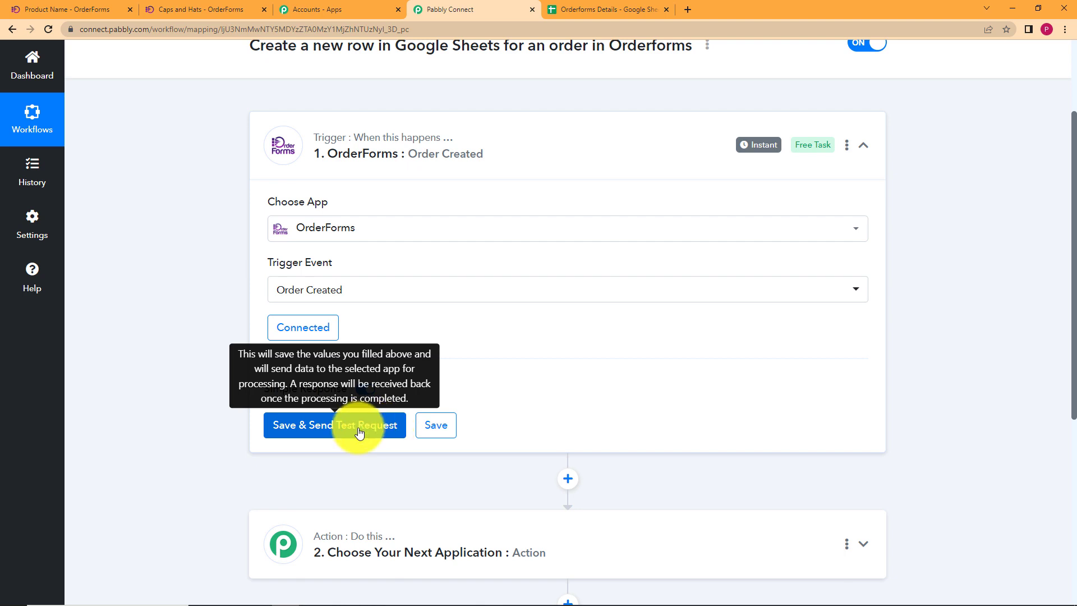
Save the trigger with Save & Send Test Request, then switch to the Caps and Hats order form.
left_click(225, 10)
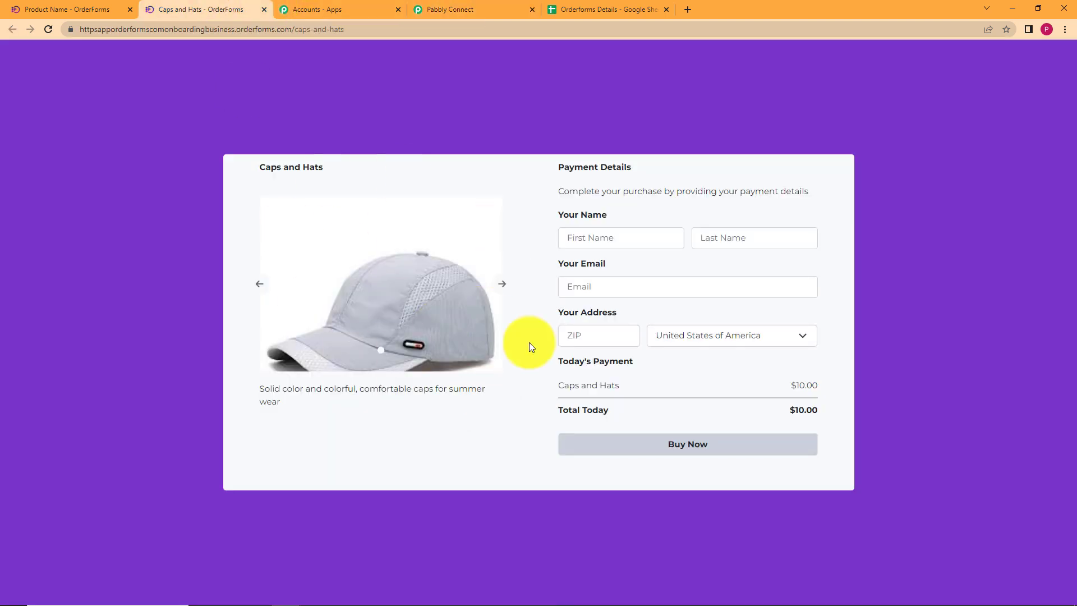
left_click(463, 8)
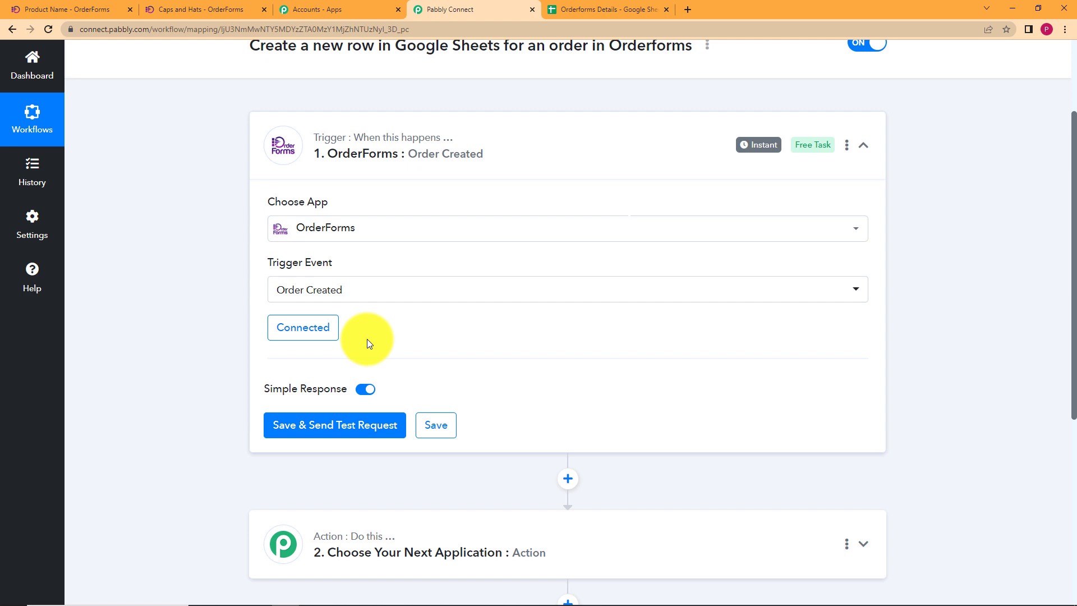
left_click(207, 8)
left_click(460, 3)
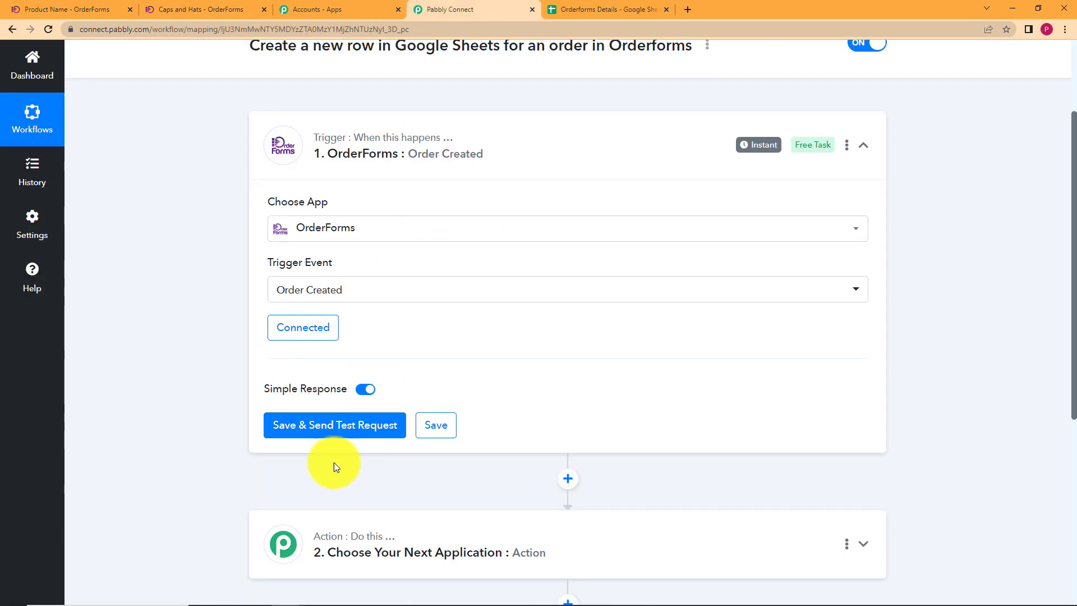
left_click(360, 431)
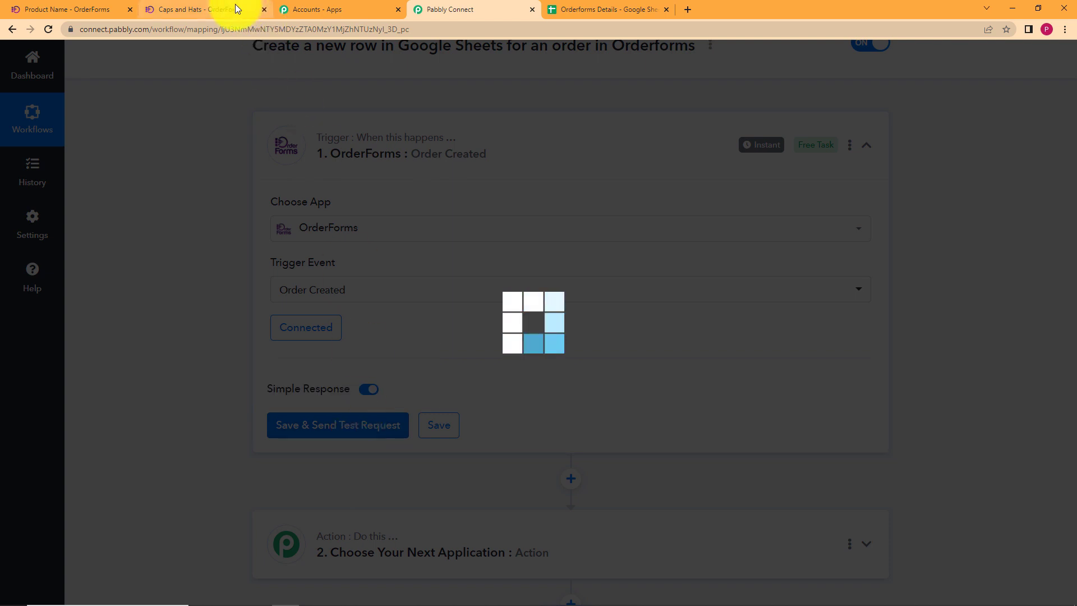
left_click(205, 10)
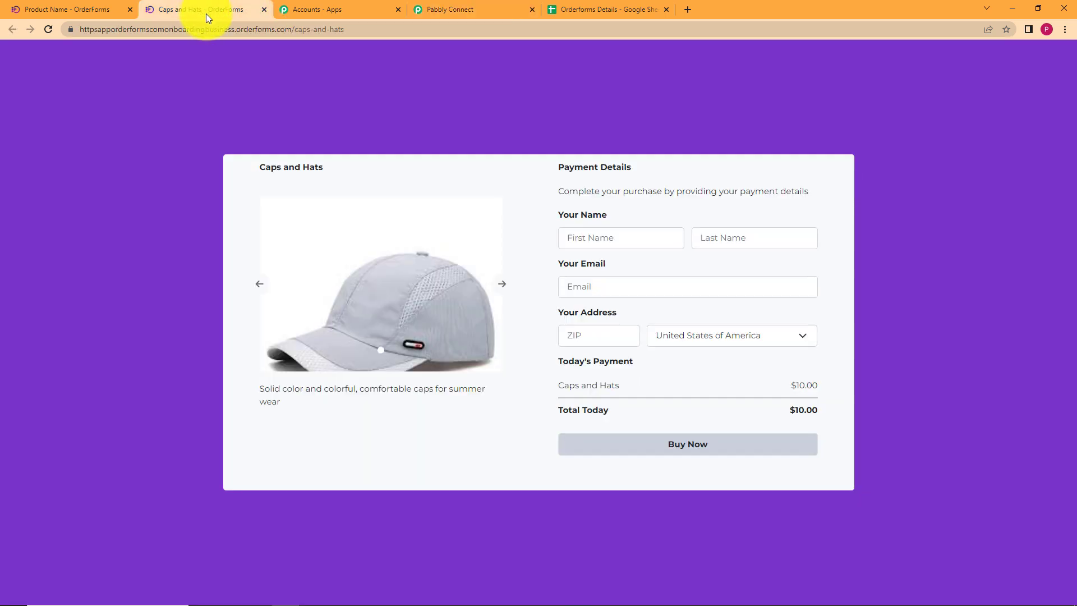
Enter the customer's first name, last name and e-mail on the Caps and Hats order form.
left_click(629, 239)
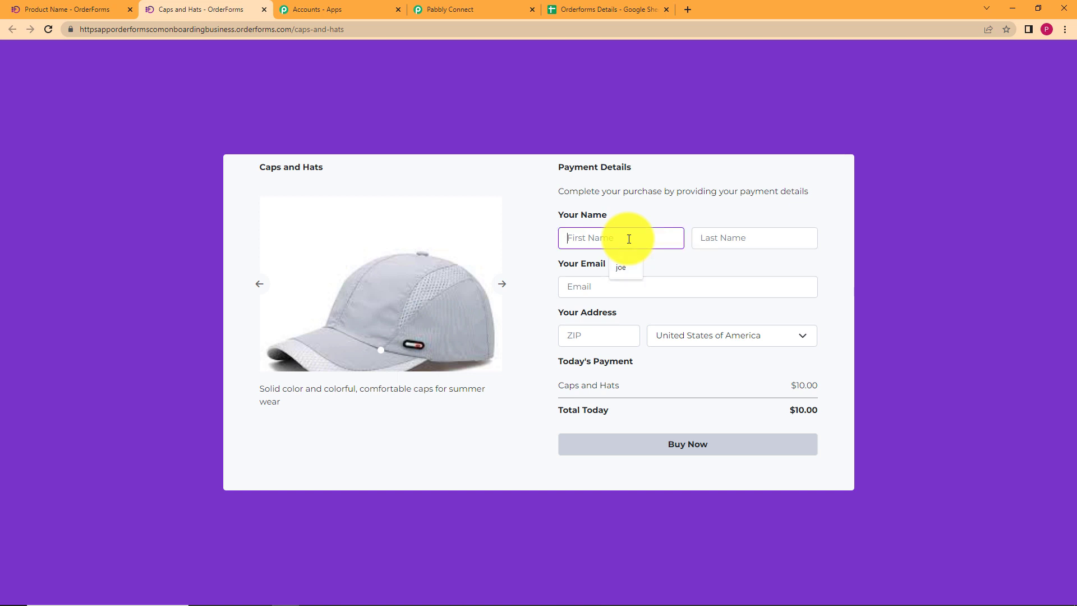
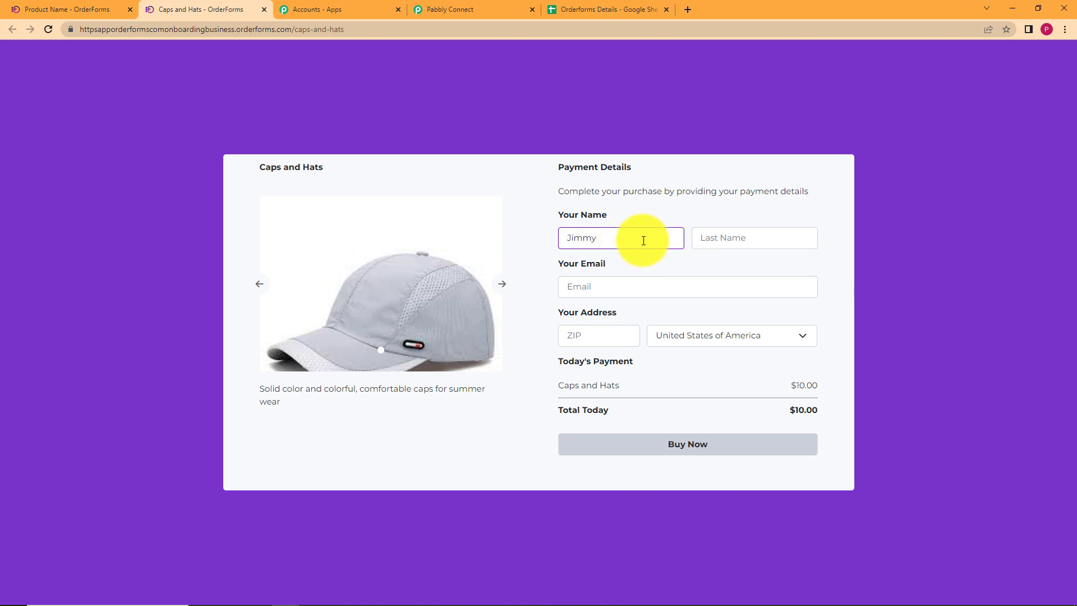
left_click(748, 238)
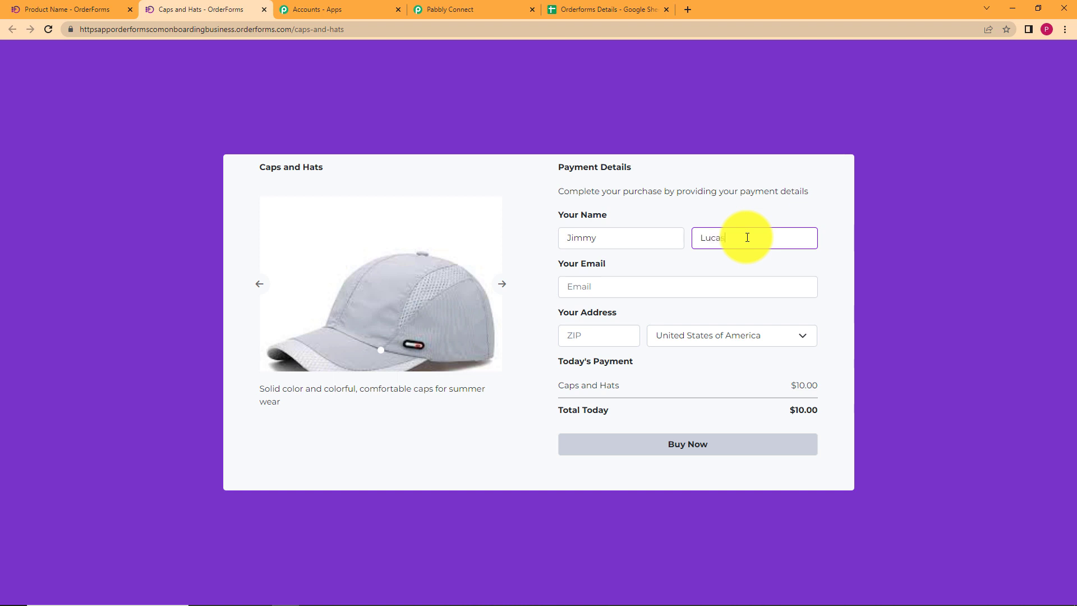
left_click(741, 284)
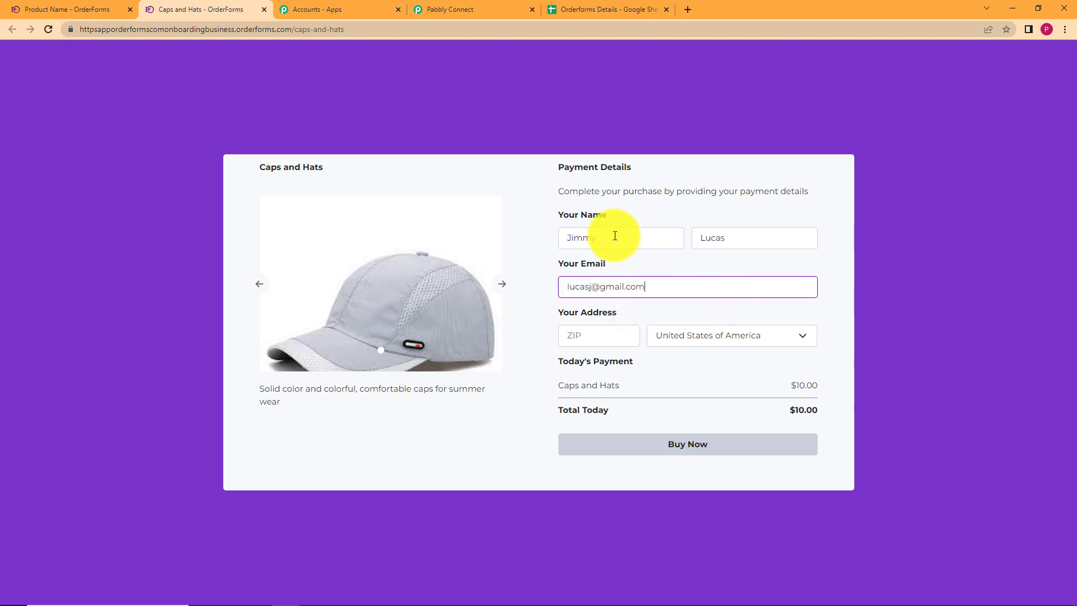
Fill in the ZIP code, choose United States of America, and submit the $10.00 order.
left_click(617, 340)
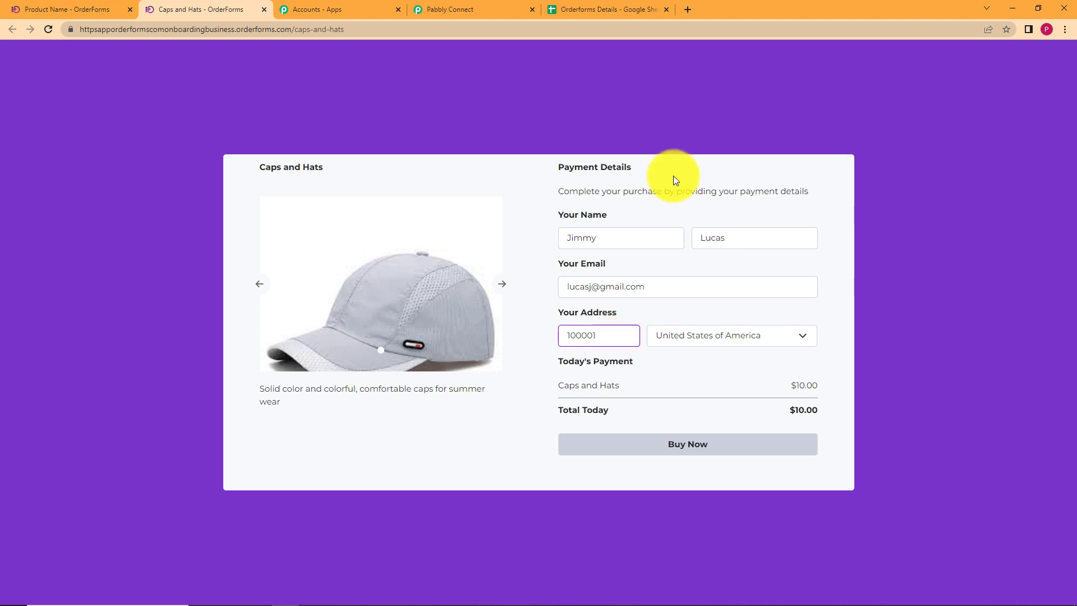
left_click(751, 335)
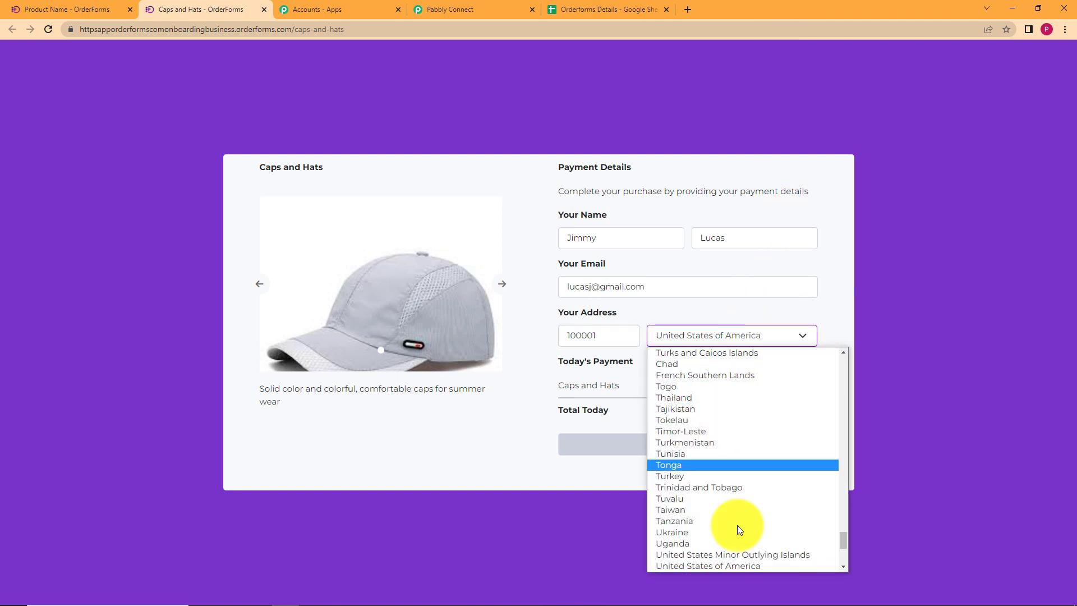
left_click(750, 558)
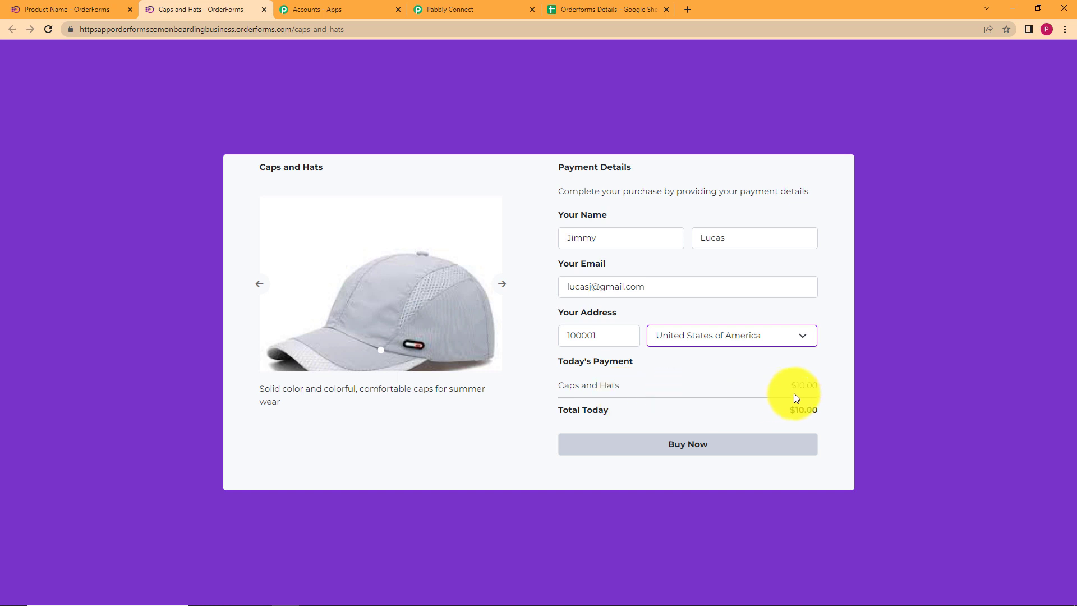
left_click(769, 445)
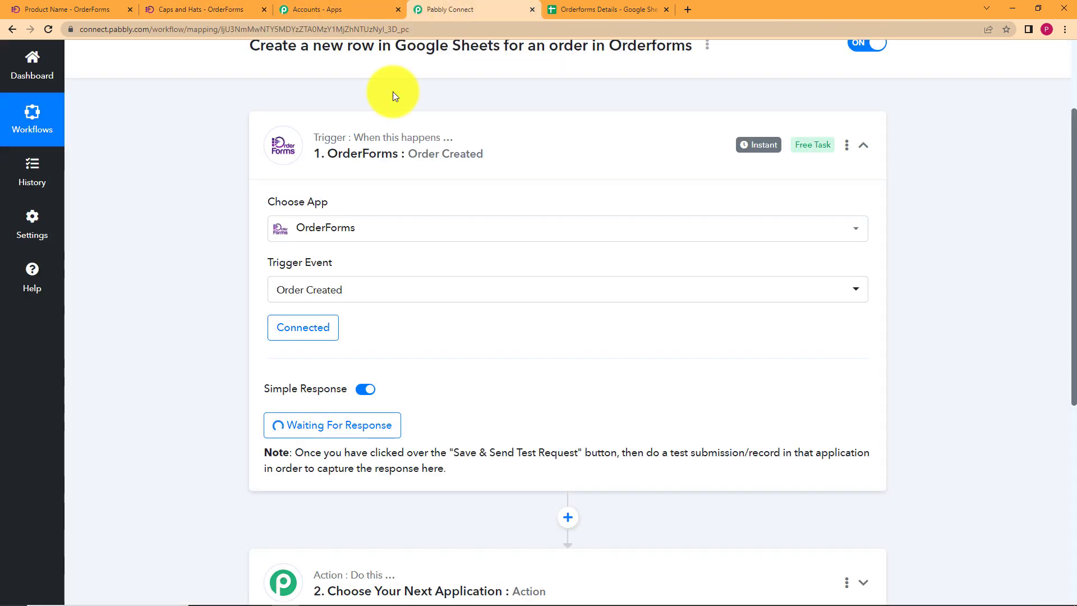
Scroll to the Response Received table showing Status succeeded and Product Name Caps and Hats.
scroll(183, 340, "down", 5)
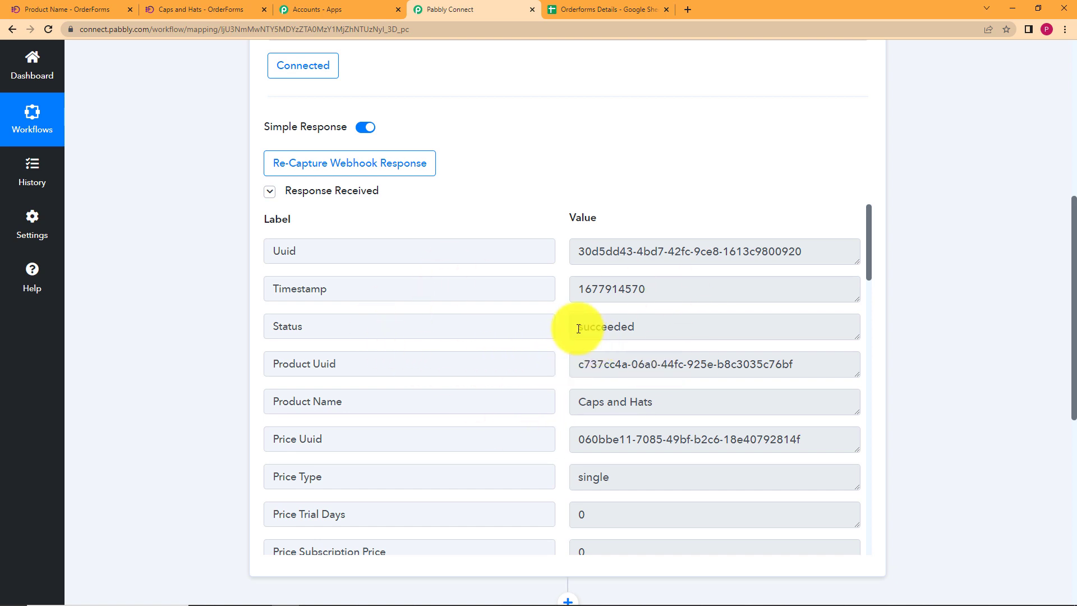
left_click_drag(579, 328, 691, 315)
left_click(640, 167)
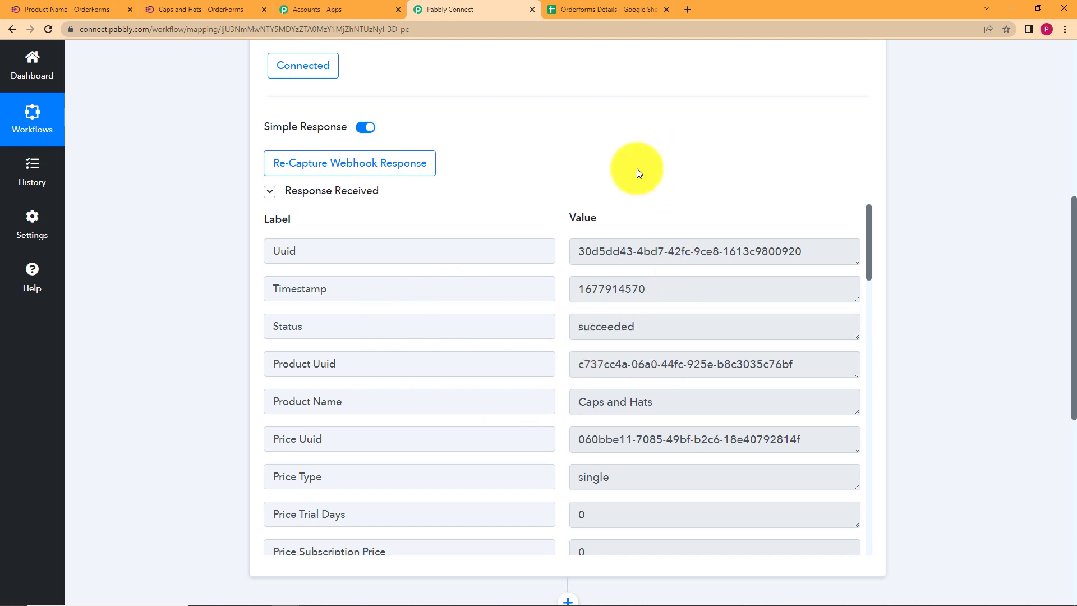
left_click(190, 7)
left_click_drag(463, 60, 616, 60)
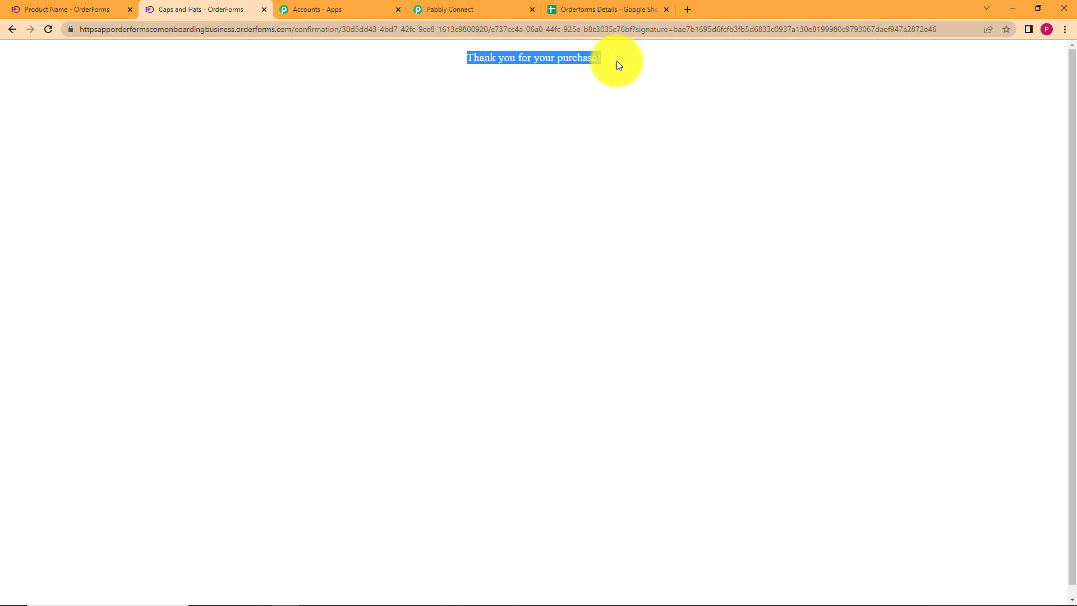
left_click(617, 60)
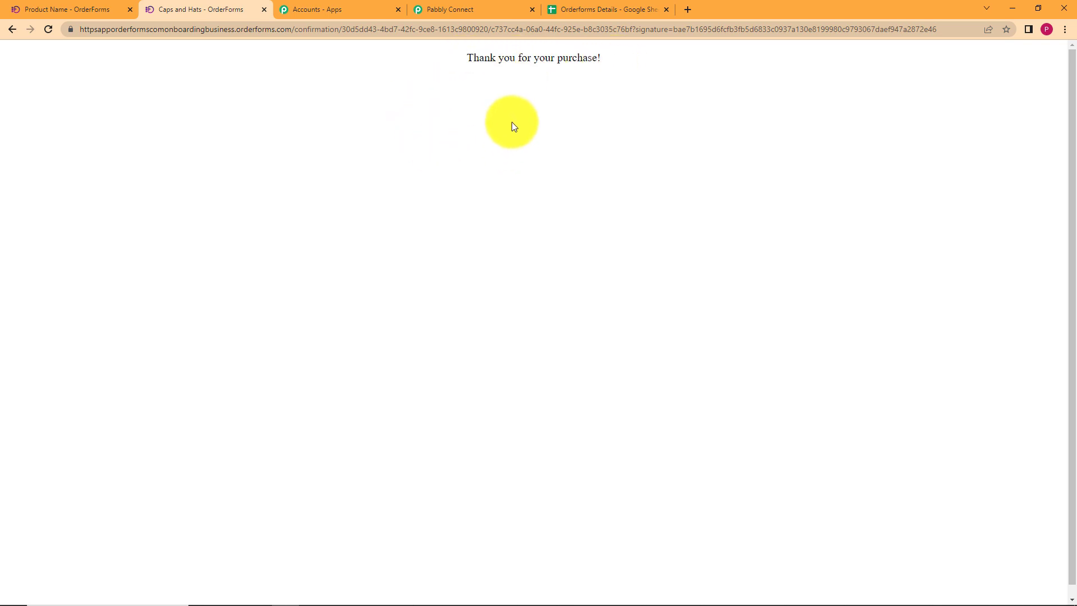
left_click(492, 6)
scroll(214, 189, "down", 5)
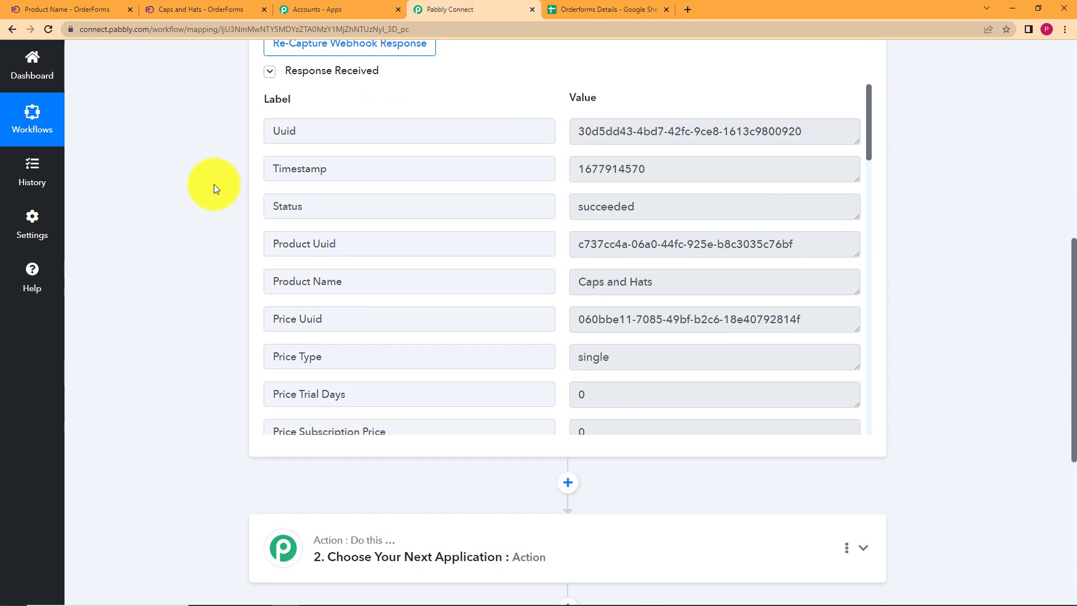
scroll(96, 241, "up", 2)
scroll(98, 242, "up", 3)
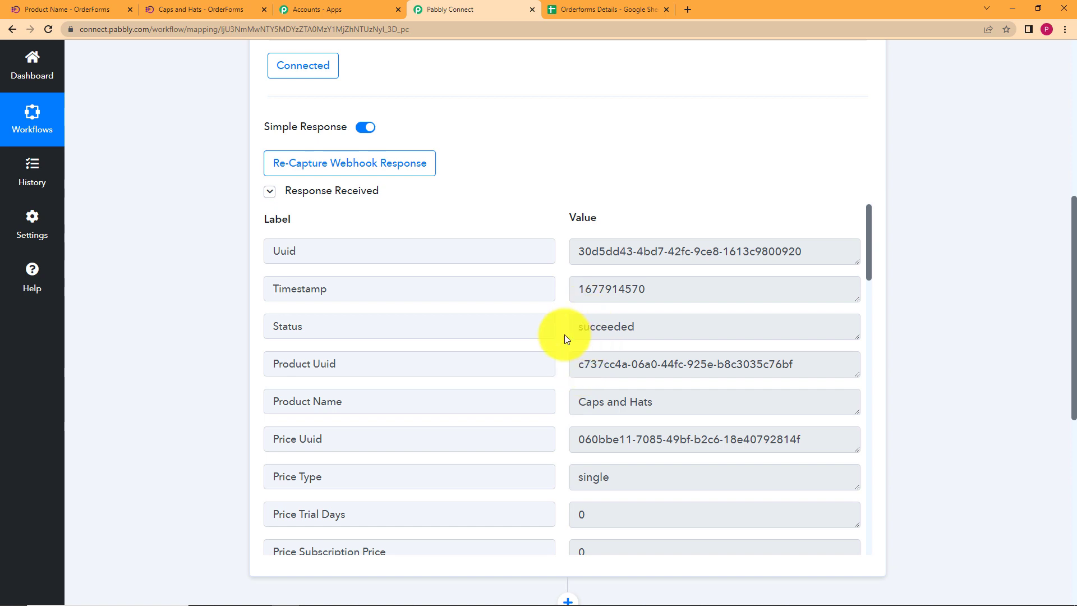
left_click(645, 326)
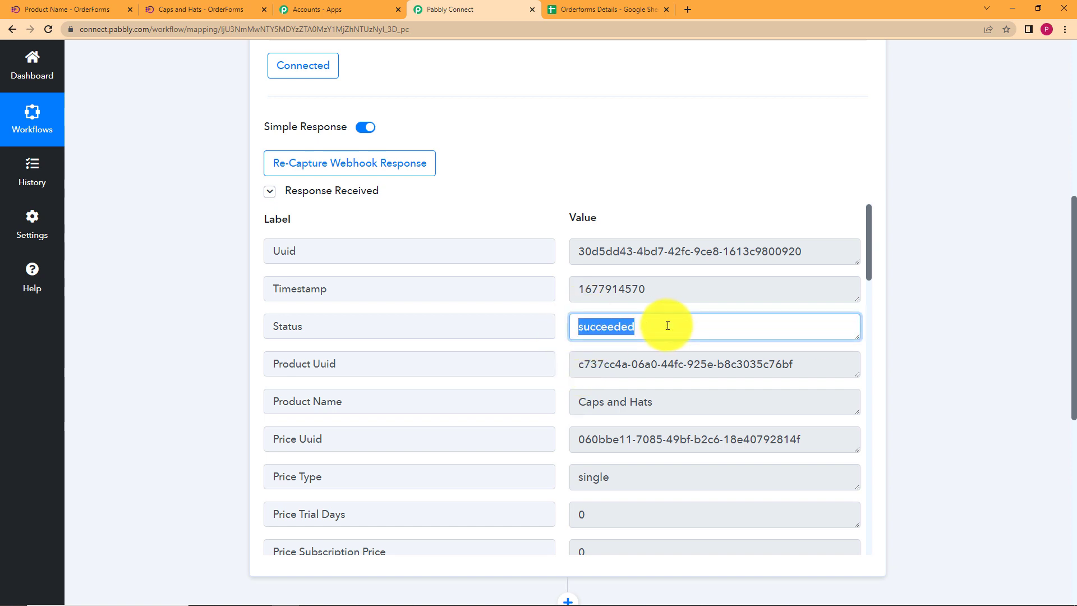
left_click(709, 399)
left_click(687, 392)
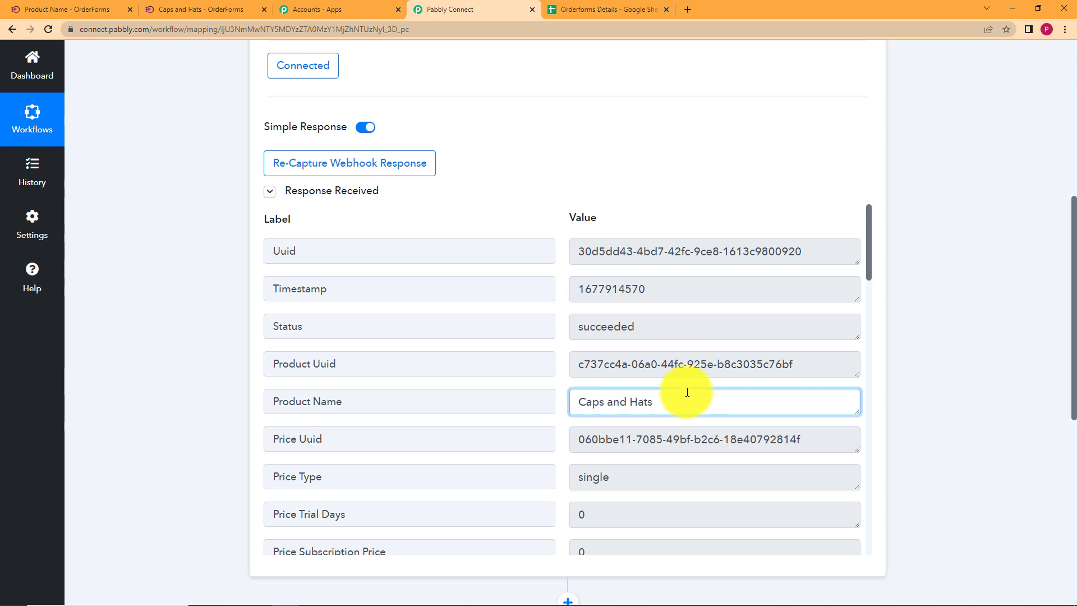
scroll(617, 370, "down", 2)
left_click(599, 339)
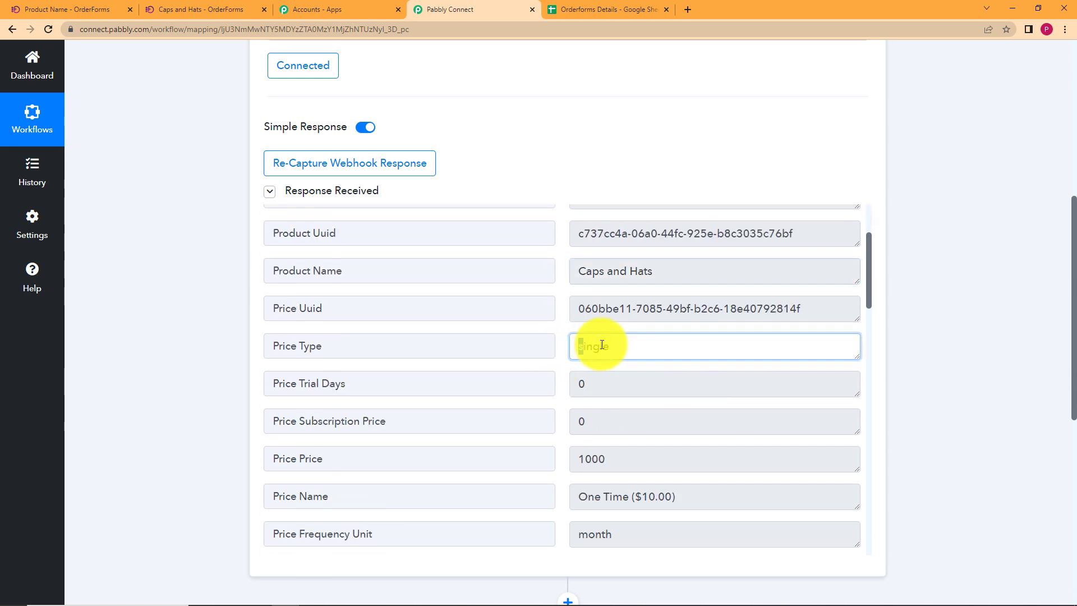
left_click(615, 384)
scroll(610, 390, "down", 3)
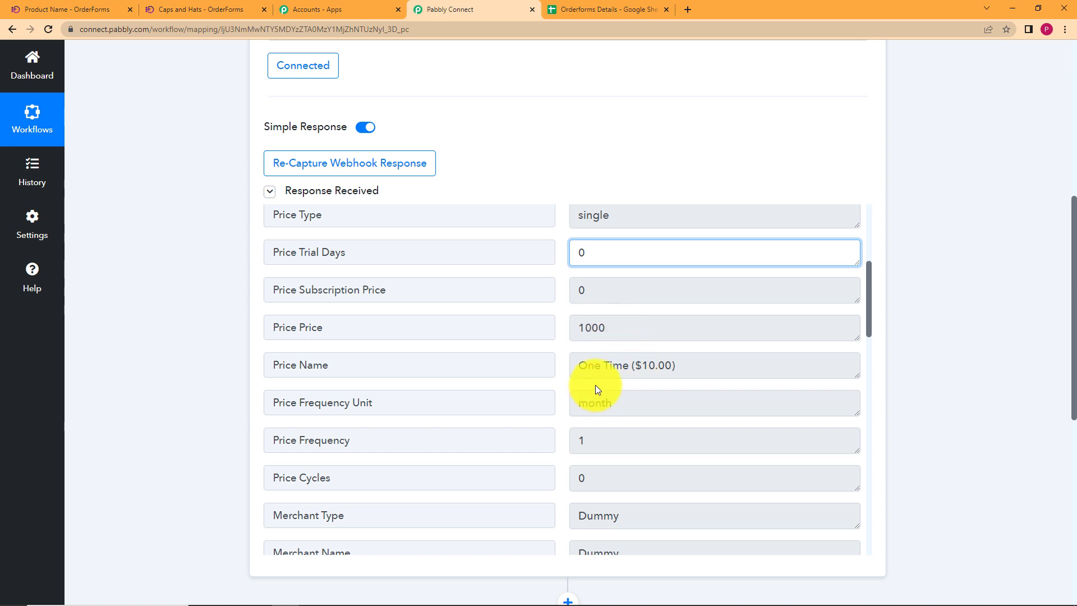
scroll(609, 384, "down", 4)
left_click_drag(630, 256, 537, 274)
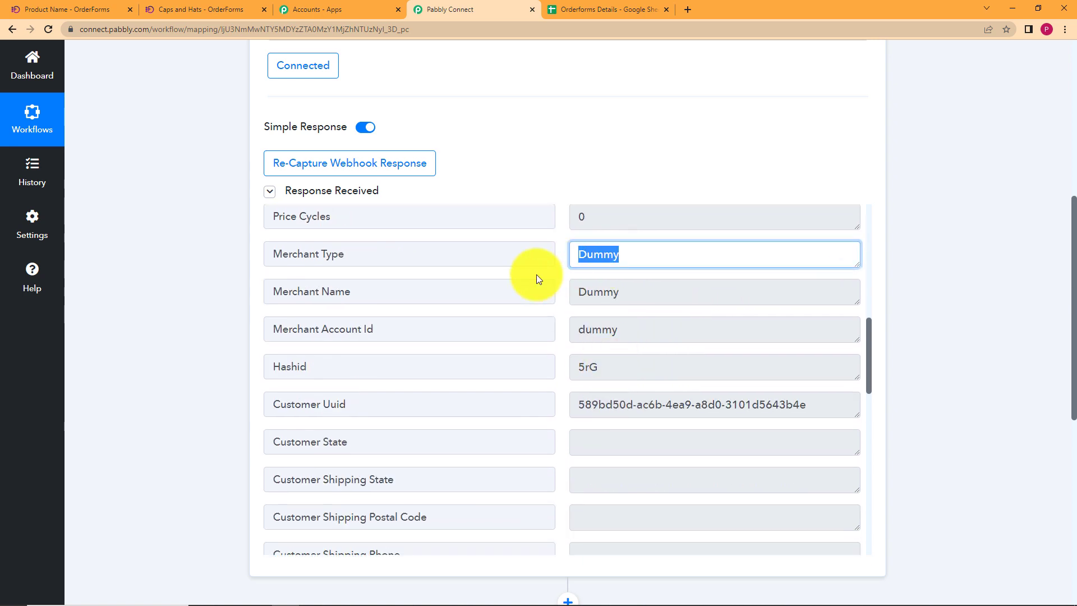
scroll(575, 284, "down", 2)
scroll(618, 292, "up", 2)
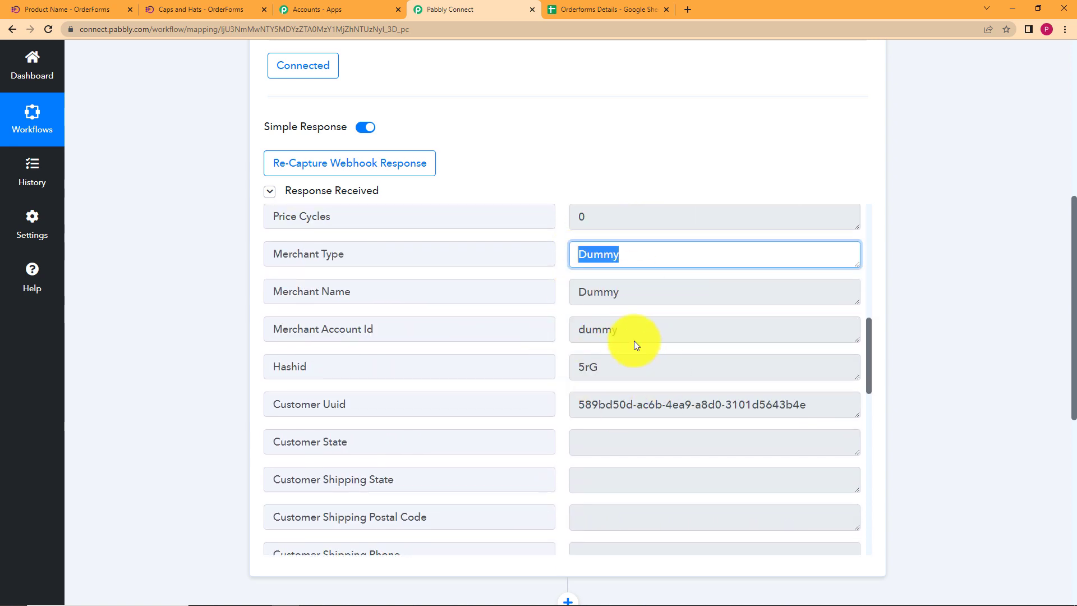
scroll(573, 387, "down", 5)
scroll(588, 412, "down", 2)
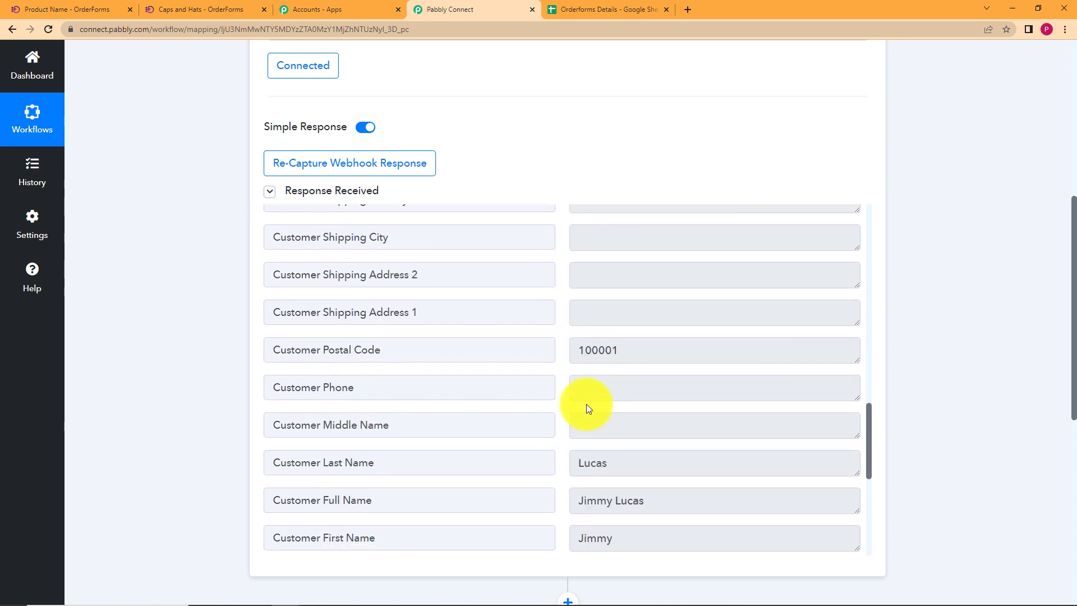
scroll(610, 351, "down", 5)
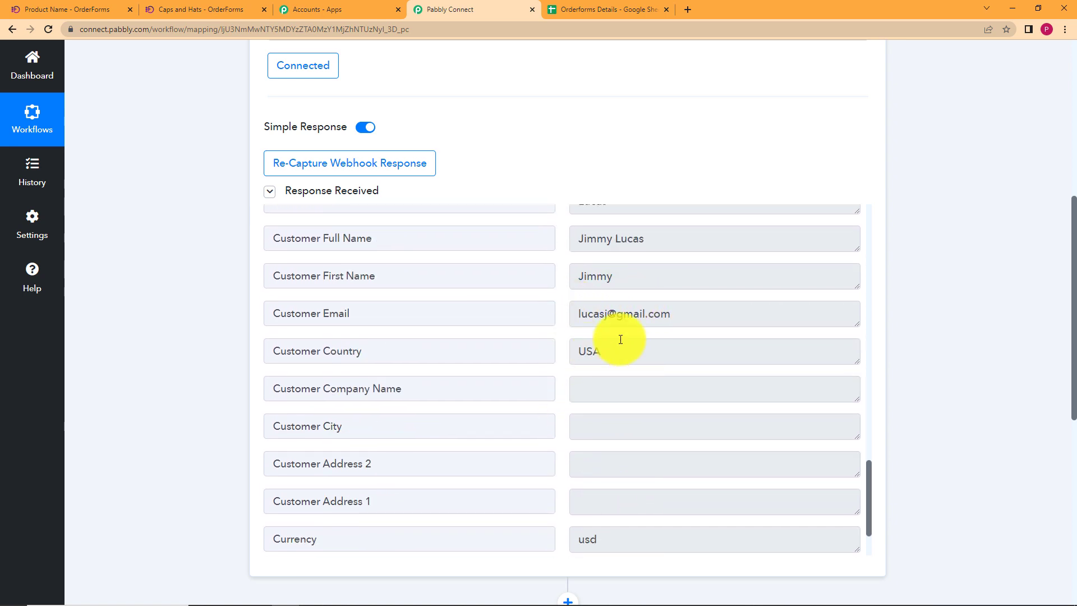
scroll(620, 403, "down", 2)
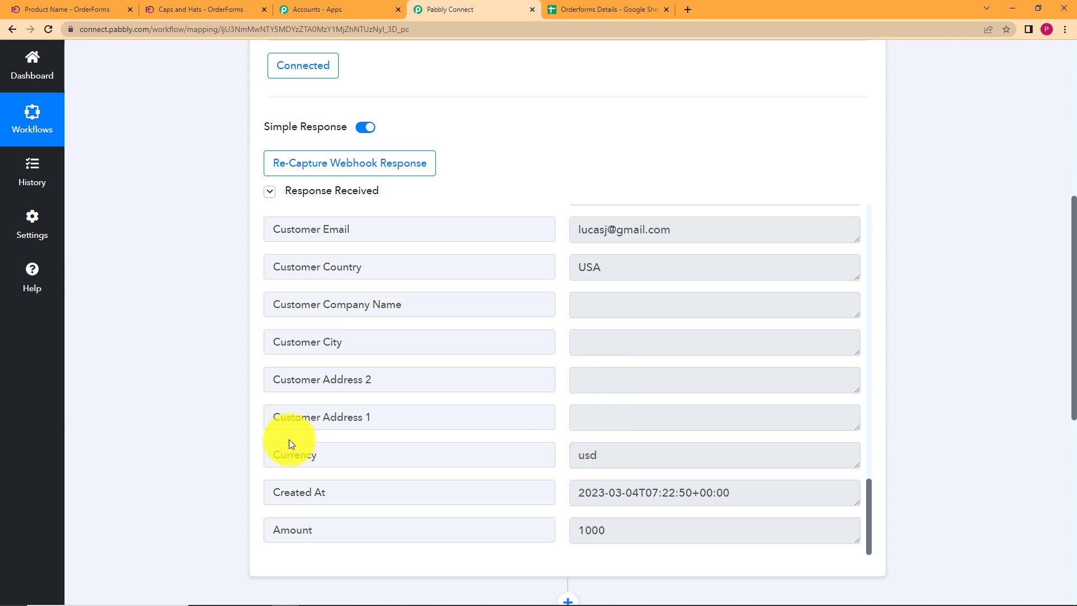
scroll(203, 429, "down", 3)
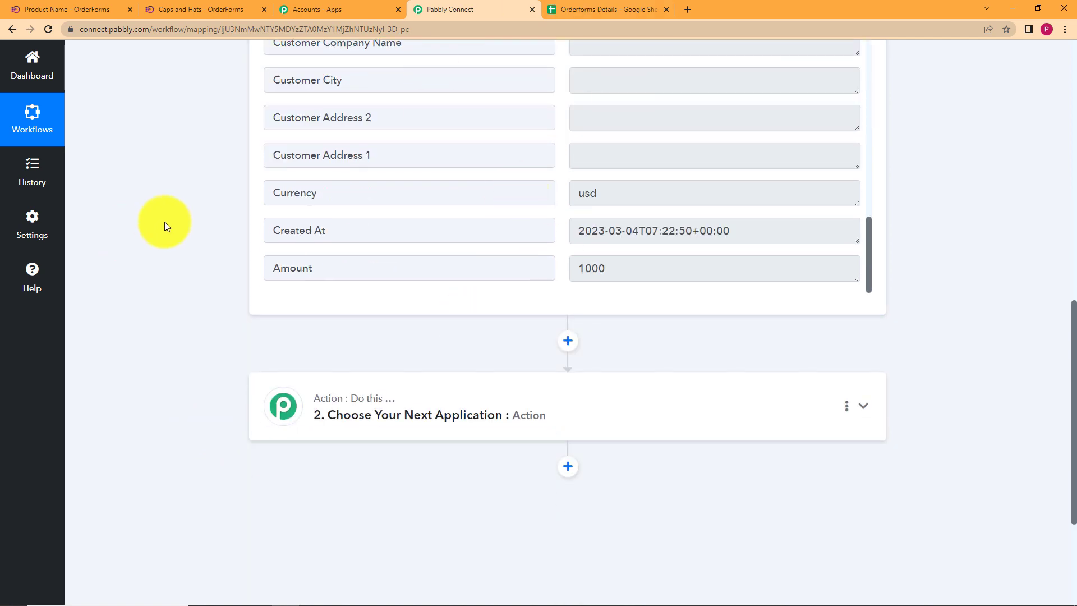
scroll(164, 221, "up", 7)
scroll(164, 221, "up", 5)
Search 'google shee' in step 2's app picker, pick Google Sheets, then view the Orderforms Details sheet.
left_click(568, 256)
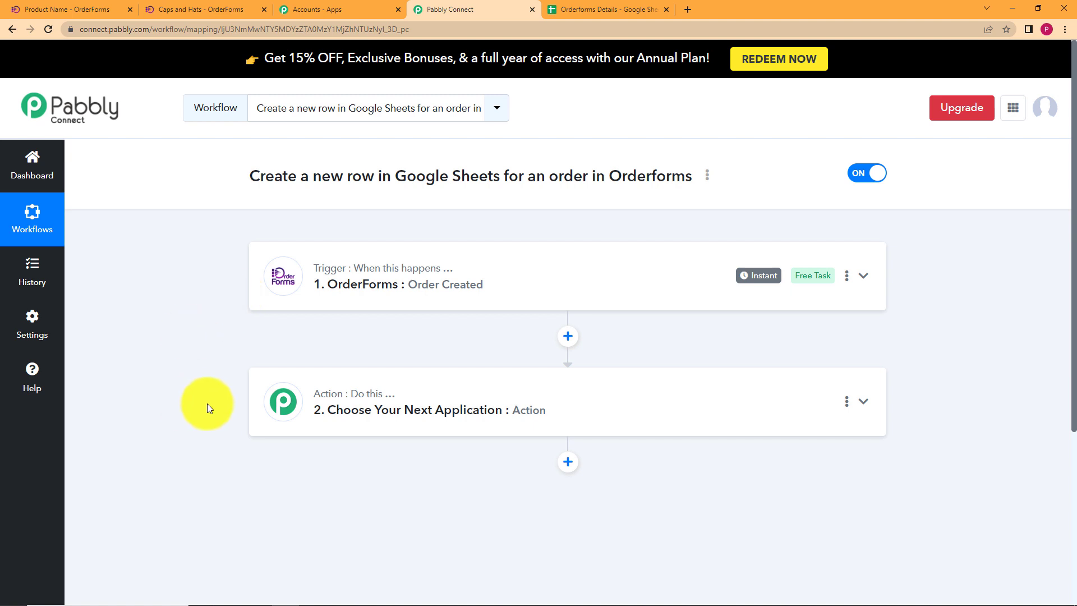
left_click(473, 397)
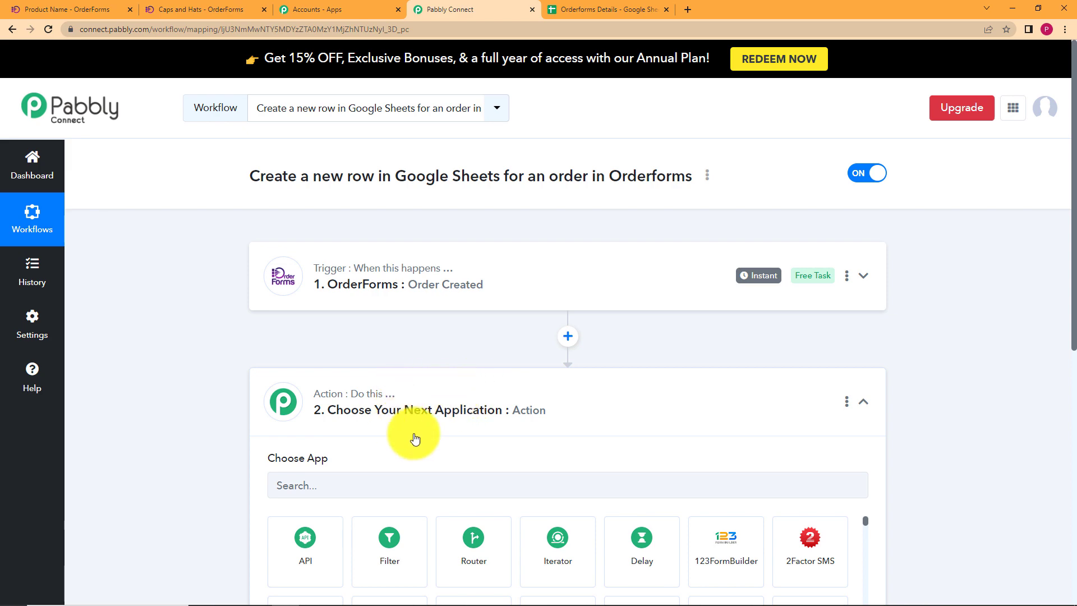
left_click(497, 283)
scroll(494, 477, "down", 7)
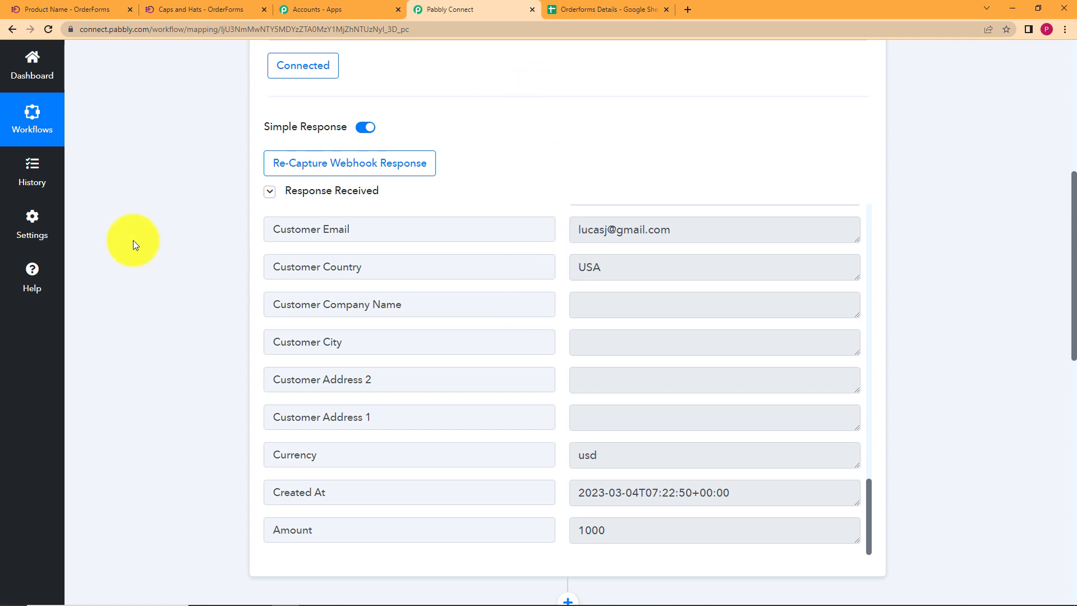
scroll(236, 231, "up", 8)
left_click(439, 261)
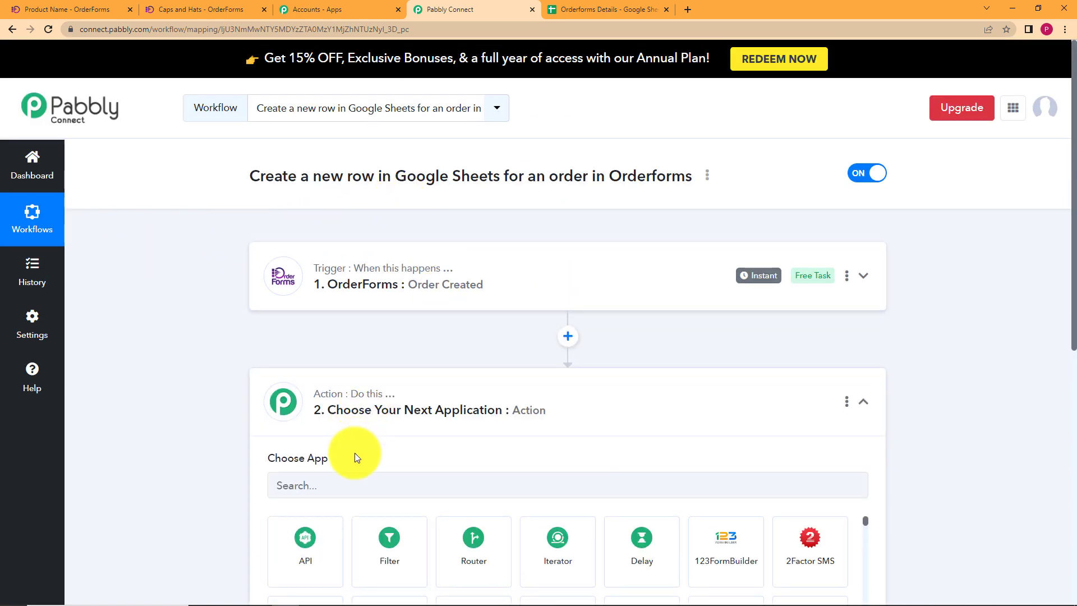
scroll(219, 428, "down", 5)
type("g")
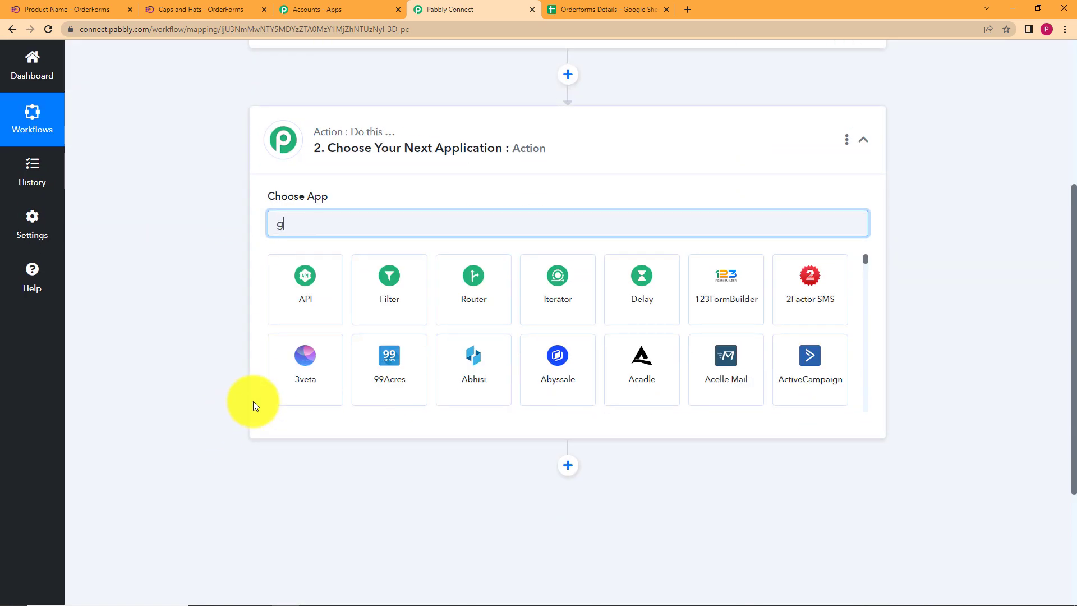
type("oogle")
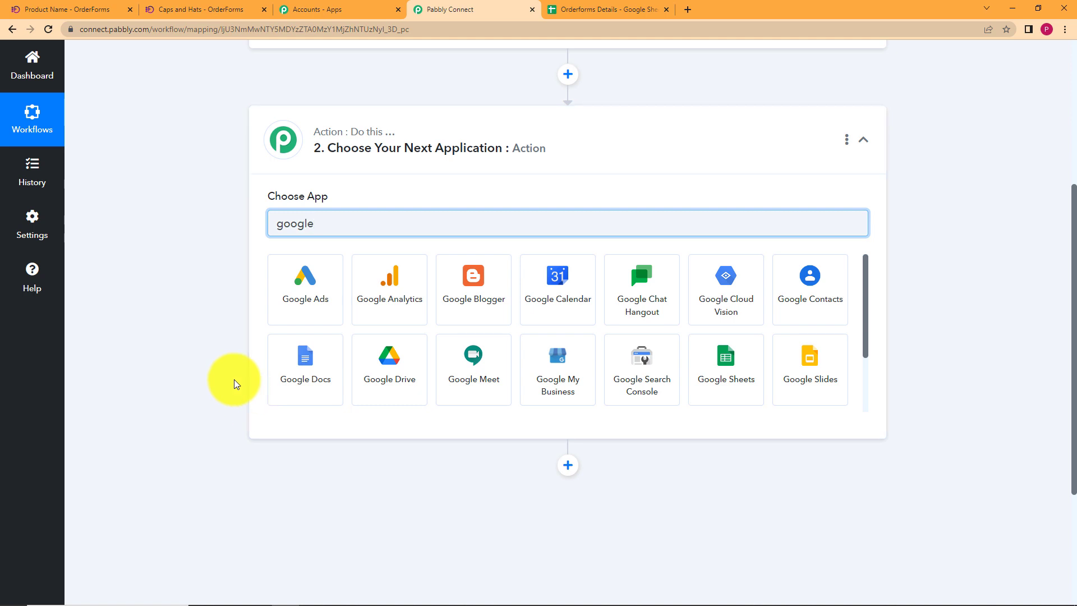
type(" shee")
left_click(291, 312)
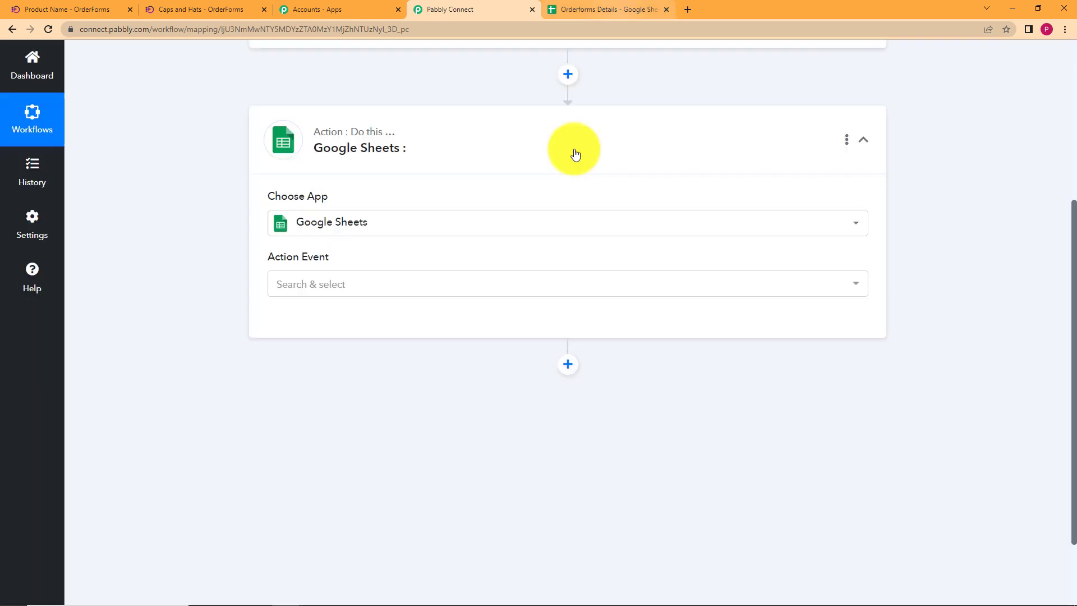
left_click(601, 9)
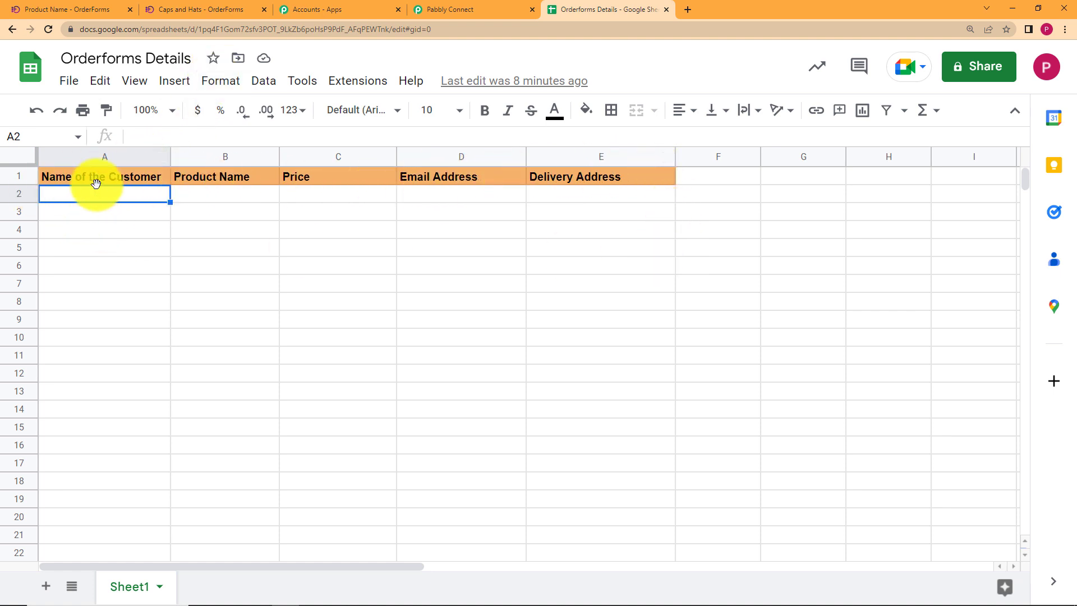
Choose Add New Row as the Google Sheets action event, checking the Orderforms Details columns.
left_click(489, 9)
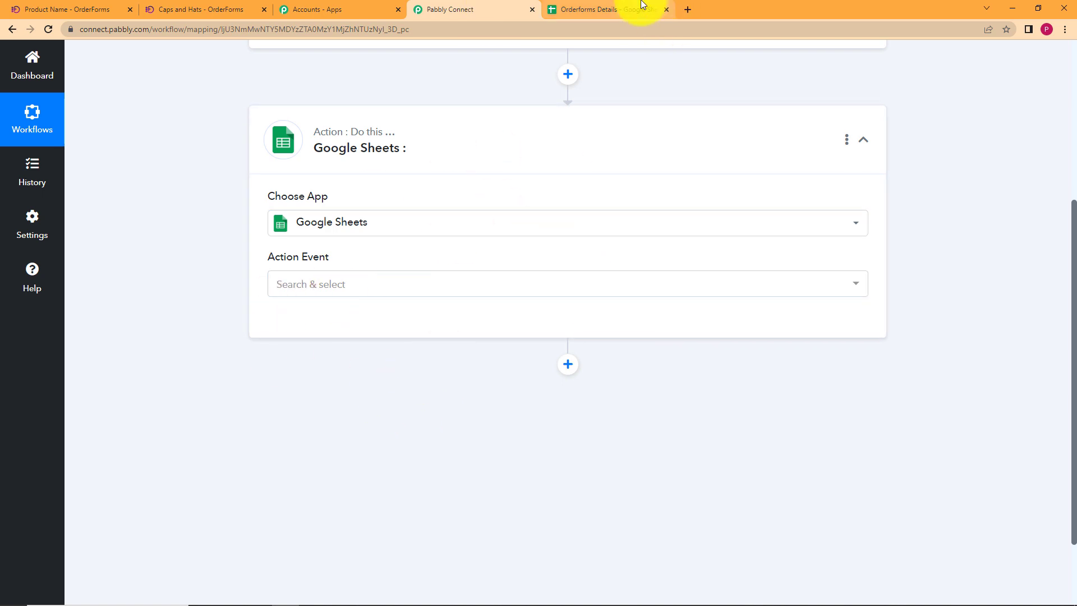
left_click(642, 9)
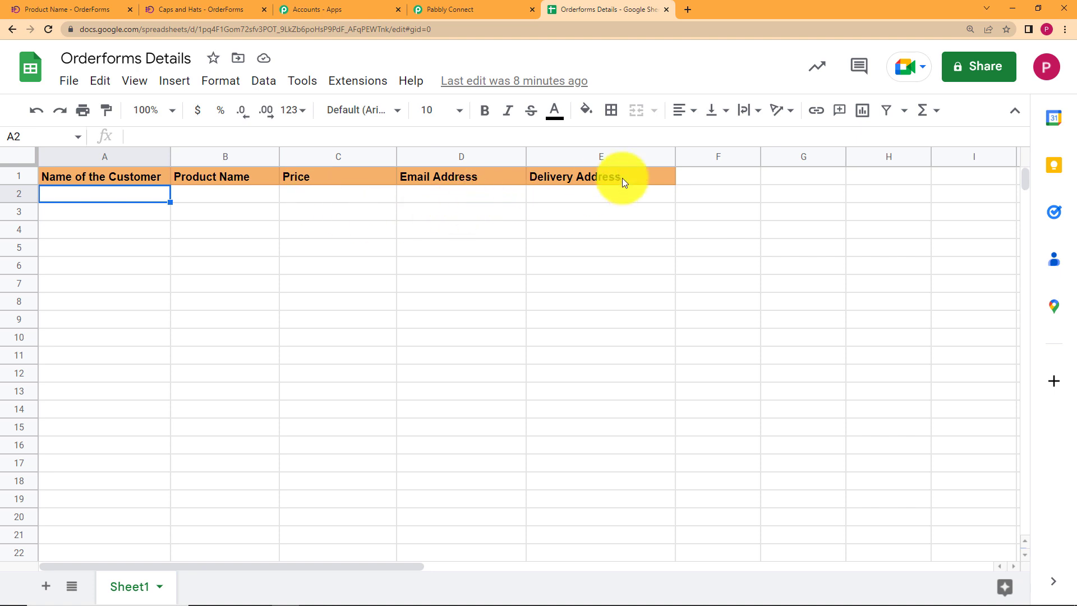
left_click(479, 9)
left_click(385, 288)
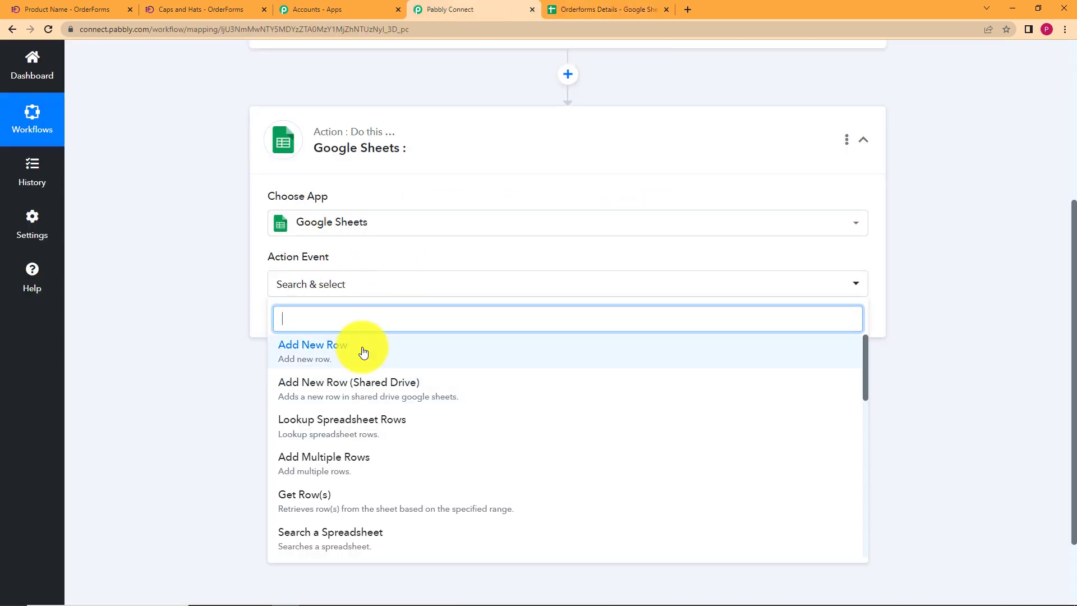
left_click(363, 352)
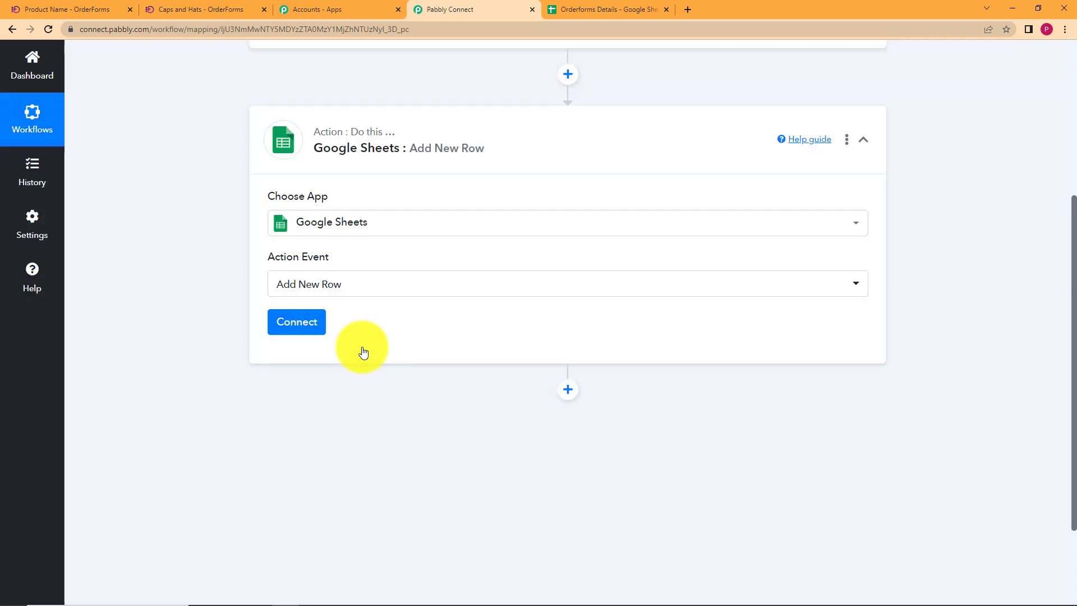
left_click(632, 9)
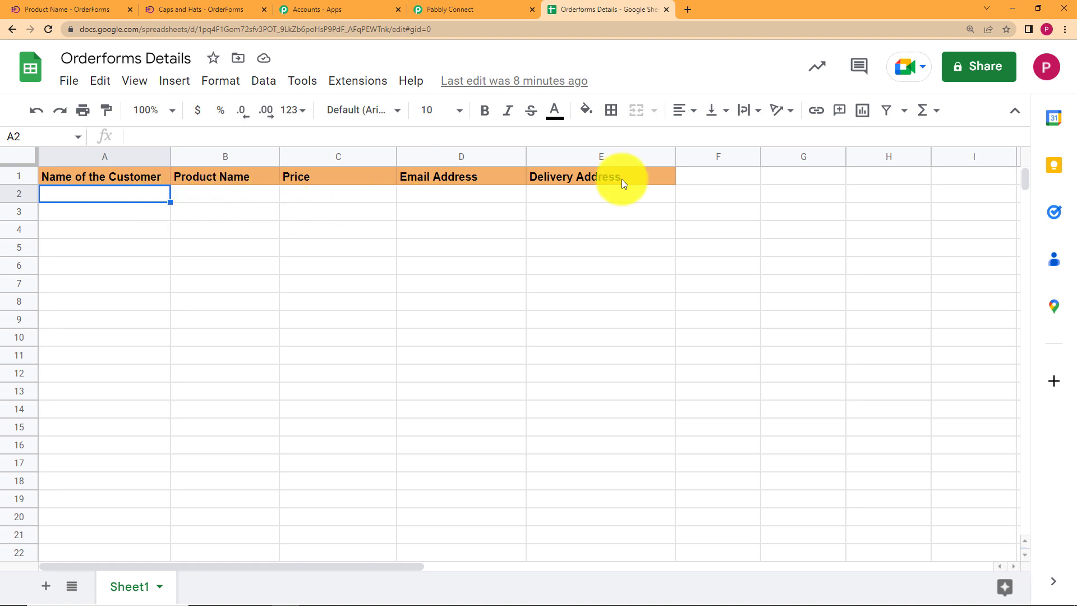
left_click(453, 5)
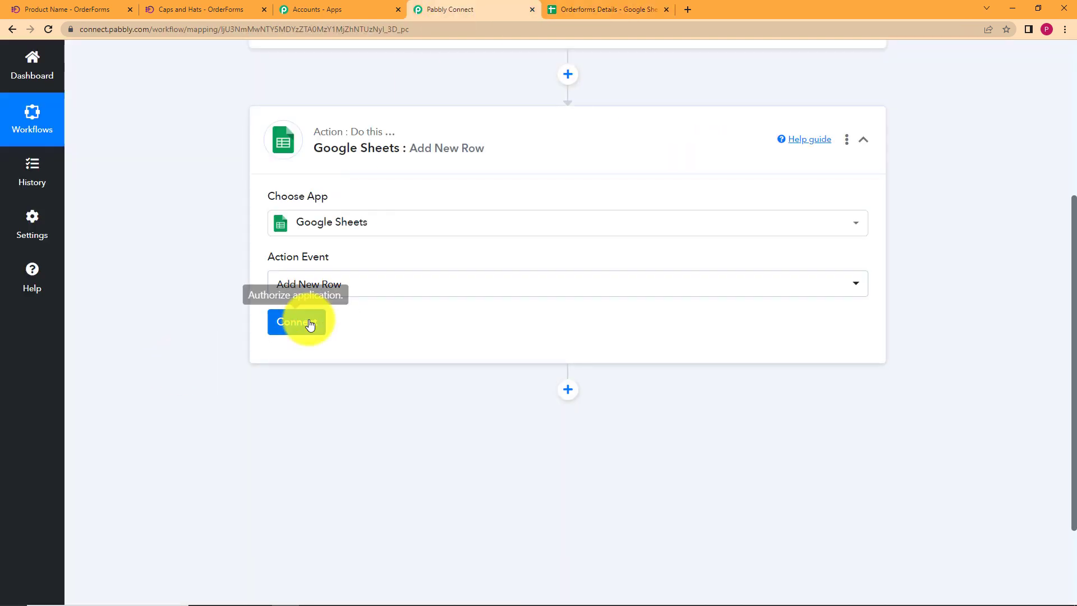
Create a new Google Sheets connection by signing in with Google and allowing access.
left_click(310, 327)
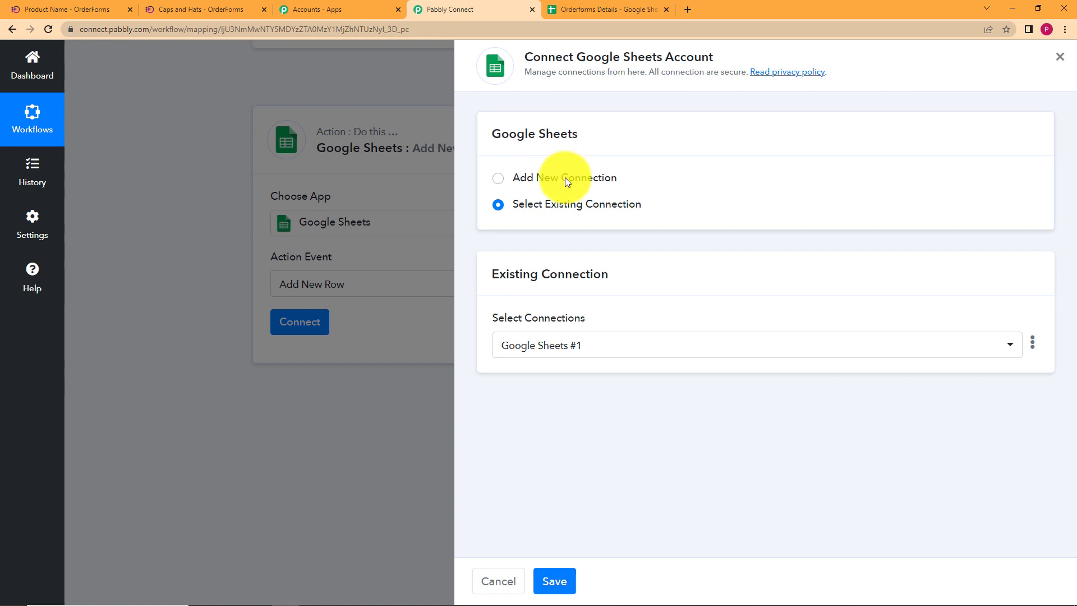
left_click(565, 177)
left_click(576, 343)
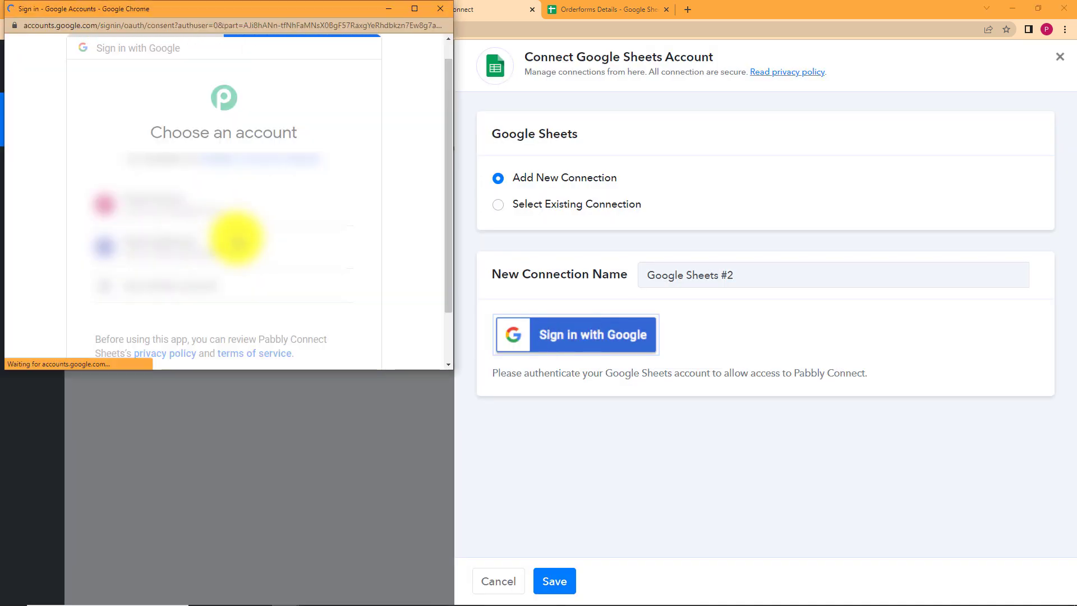
scroll(241, 264, "down", 5)
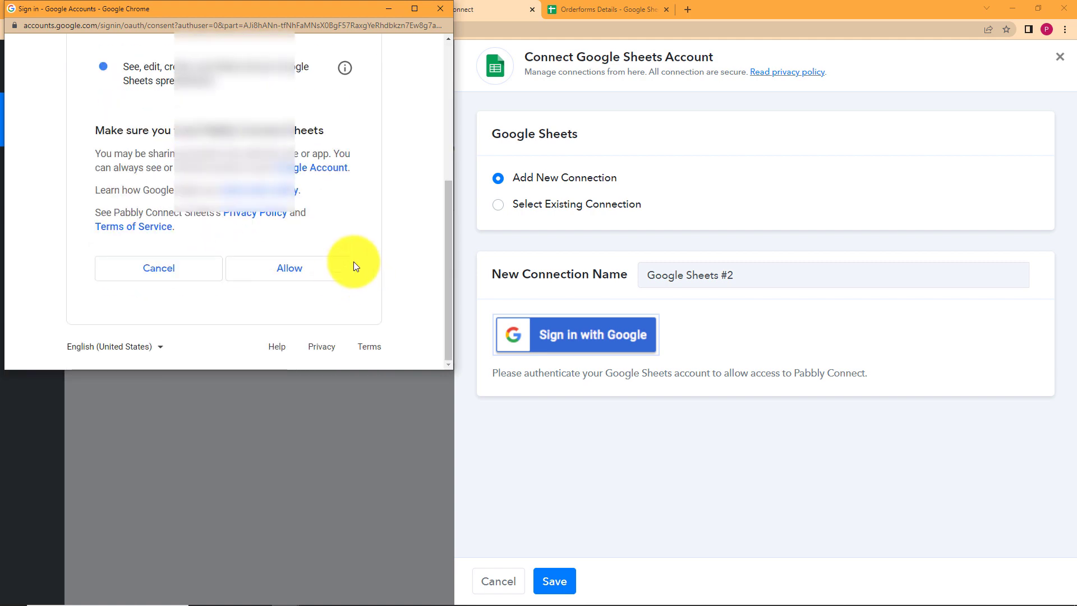
left_click(328, 271)
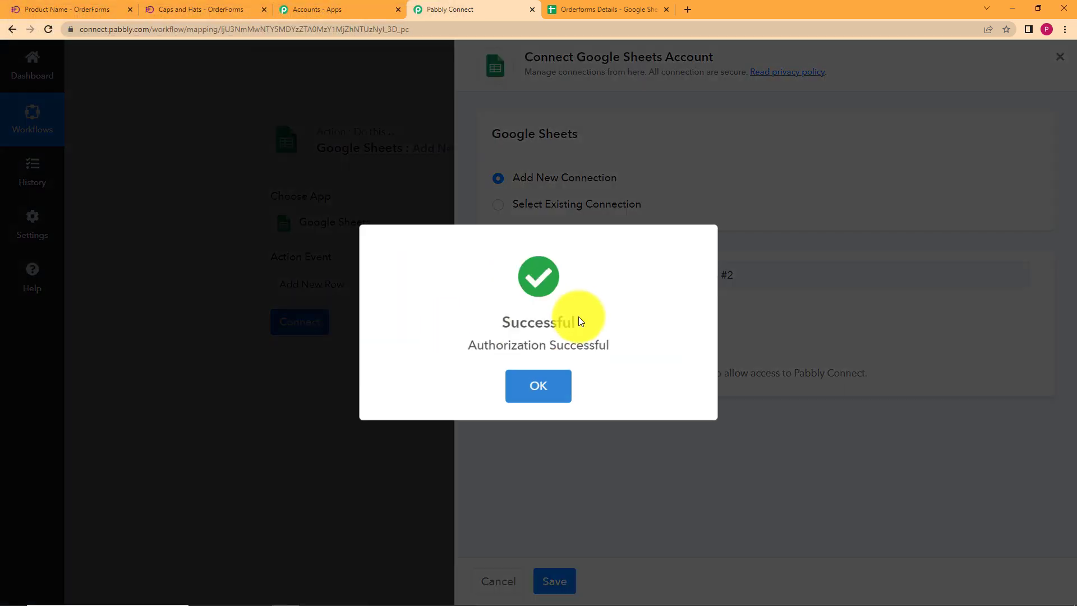
left_click(547, 377)
scroll(212, 384, "down", 5)
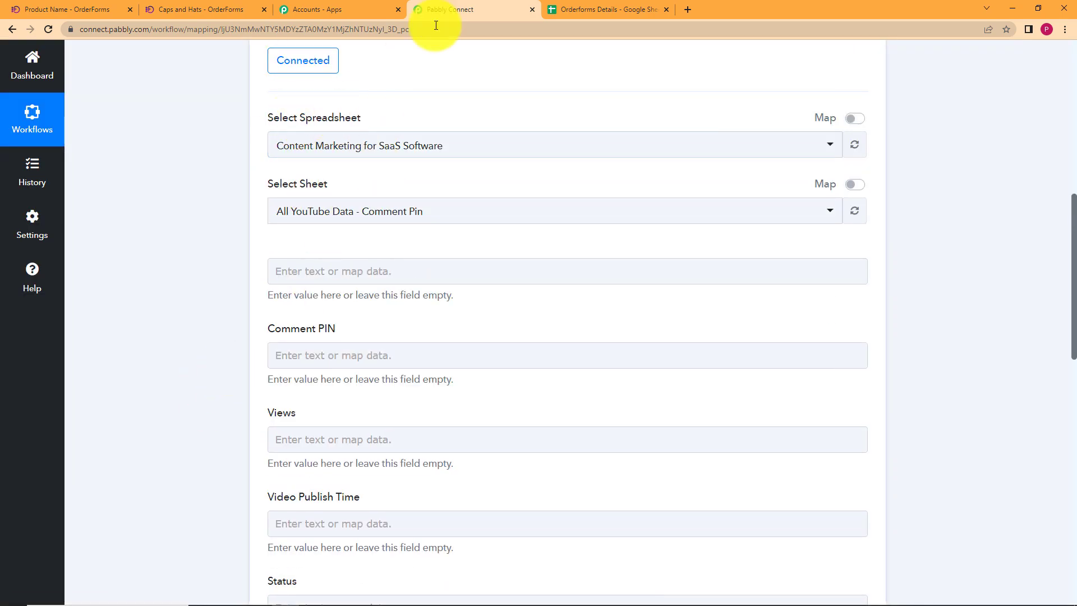
Select the Orderforms Details spreadsheet as the Google Sheets action's target.
left_click(629, 9)
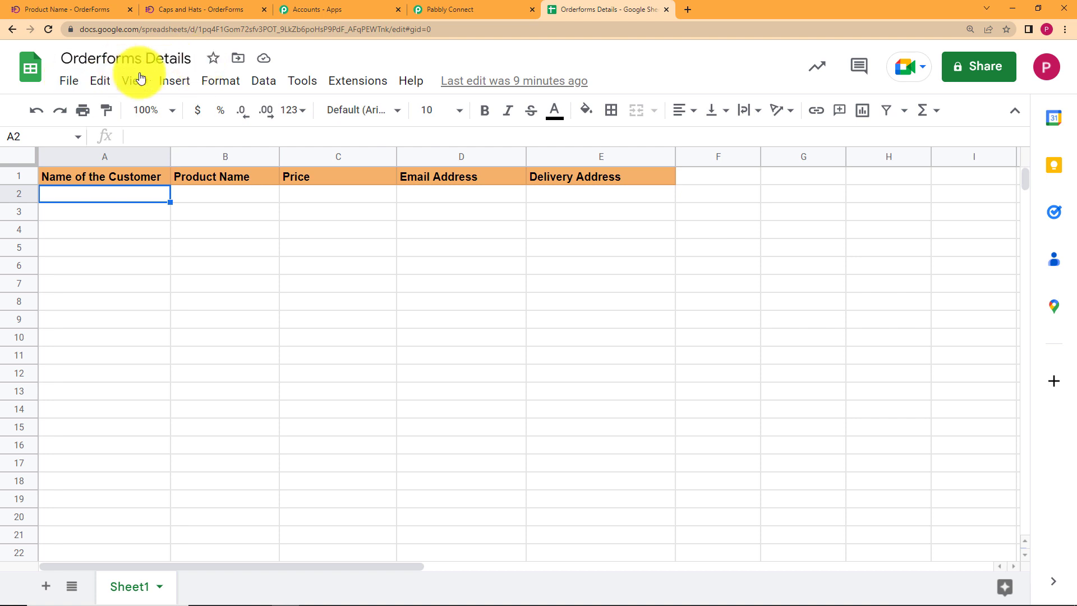
left_click(441, 9)
left_click(400, 147)
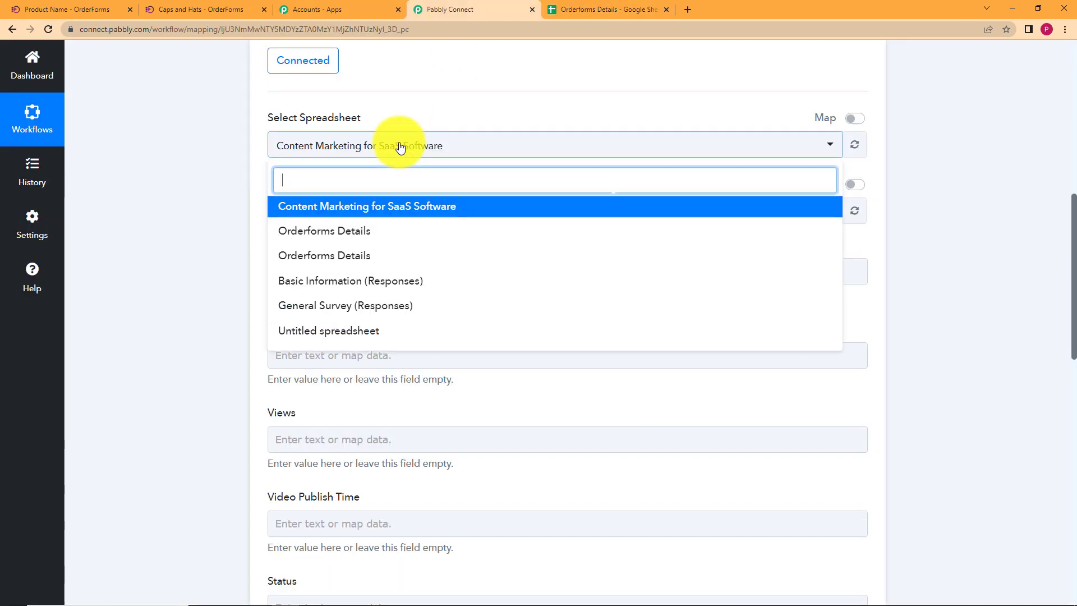
left_click(413, 234)
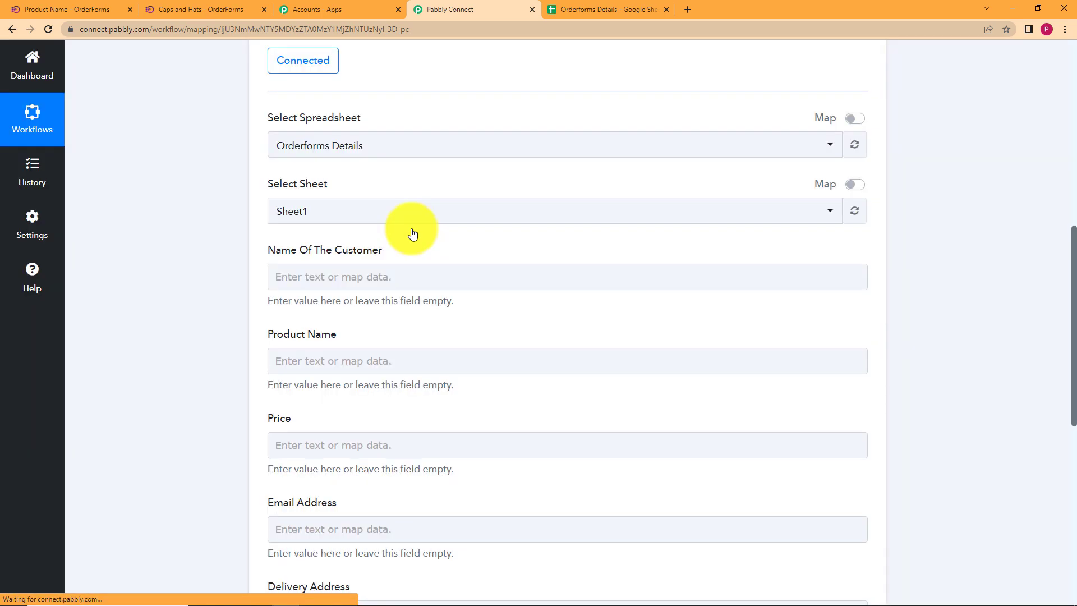
left_click(404, 147)
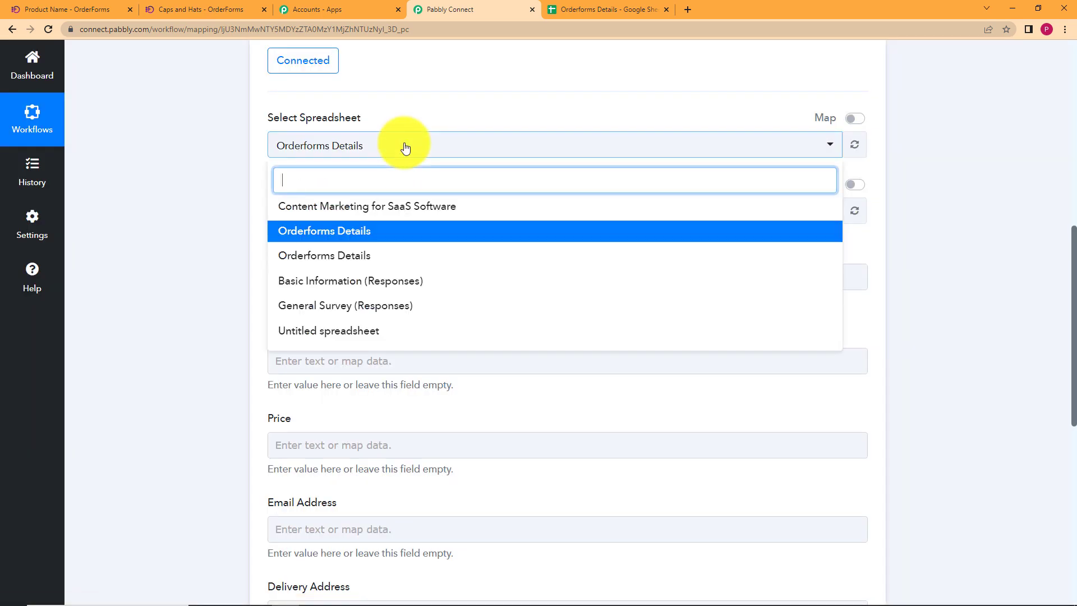
left_click(407, 236)
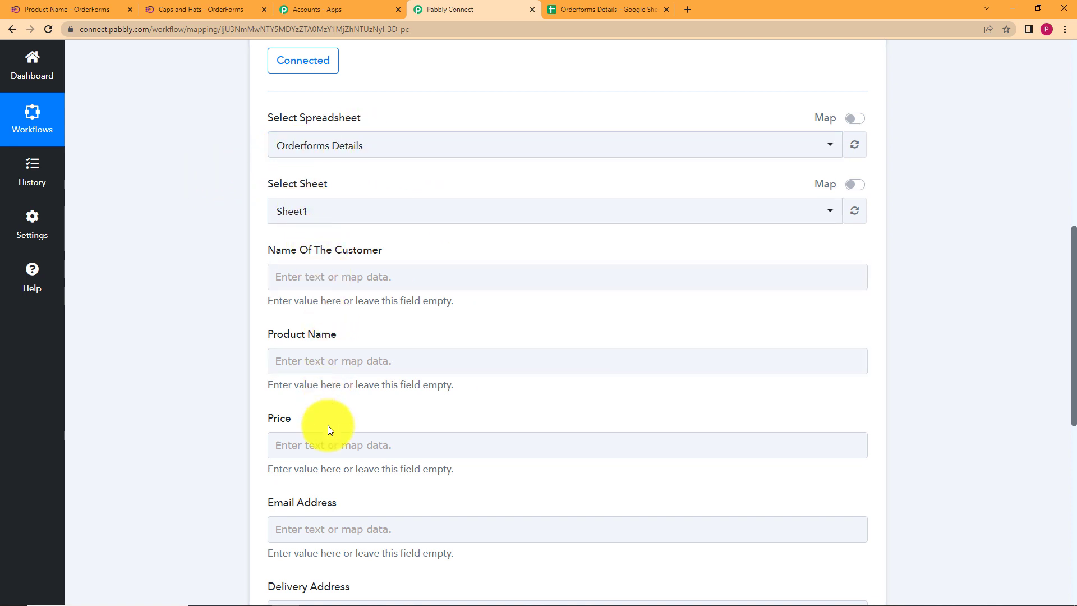
scroll(325, 445, "down", 3)
scroll(327, 438, "up", 3)
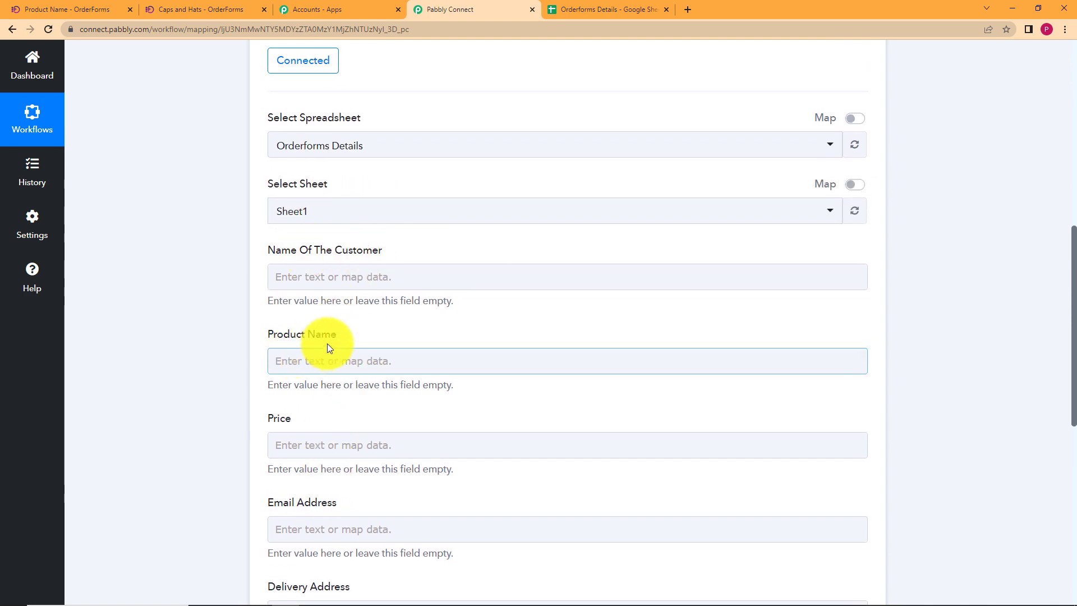
scroll(304, 483, "down", 5)
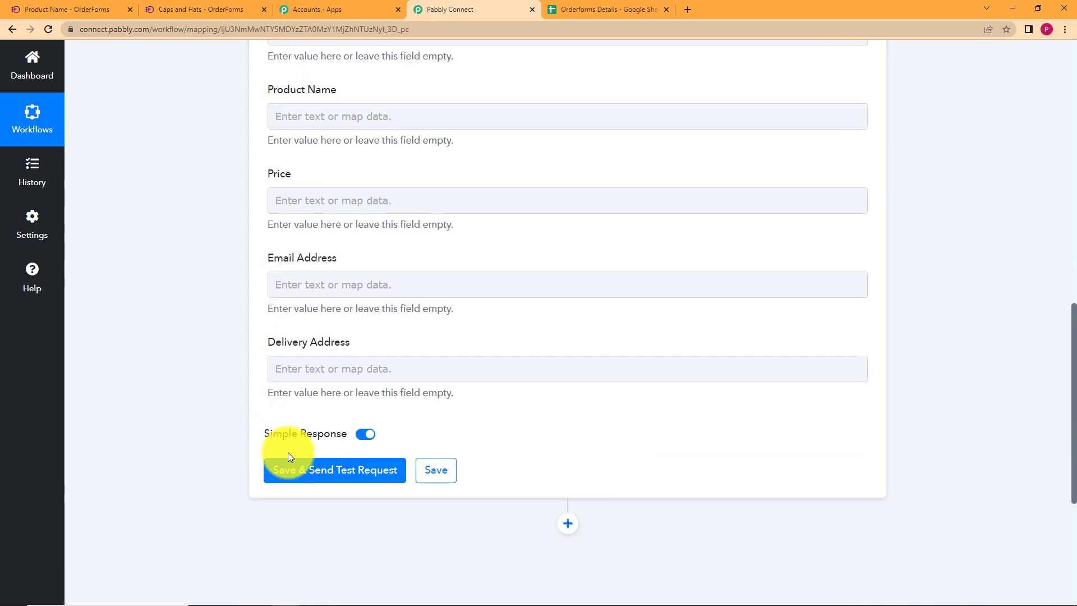
scroll(298, 319, "up", 7)
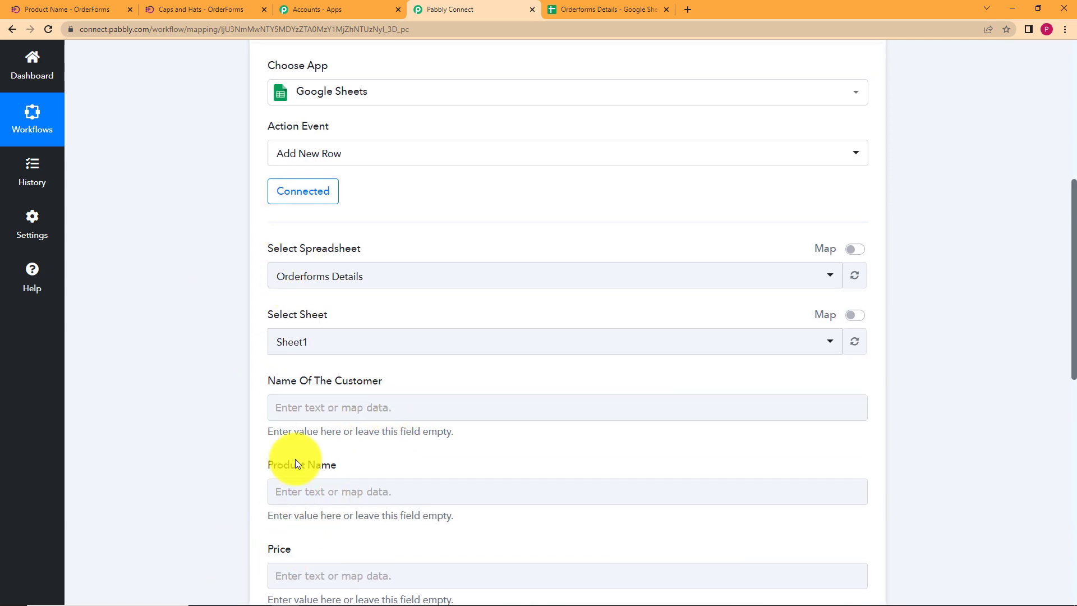
scroll(315, 426, "down", 3)
scroll(260, 264, "down", 3)
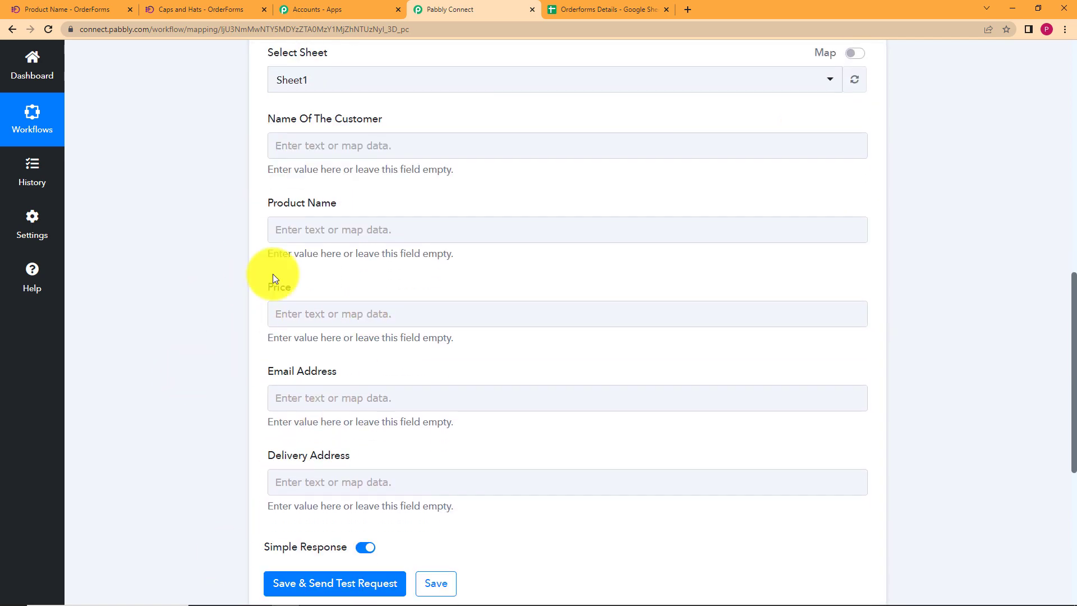
Choose Sheet1 as the target sheet after checking the spreadsheet's column headers and sheet name.
left_click(579, 6)
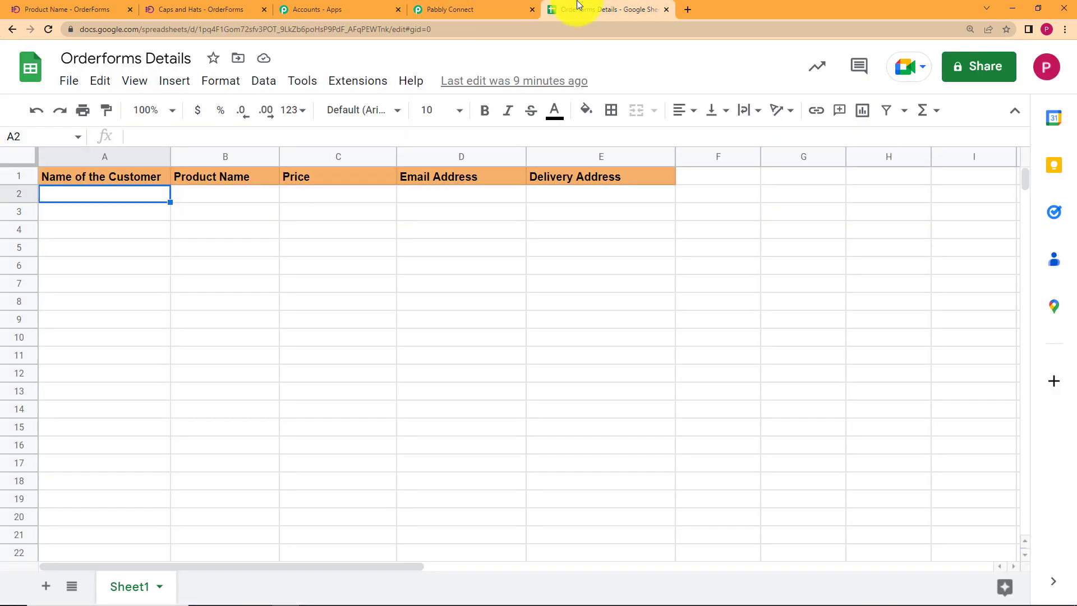
left_click(487, 6)
scroll(271, 353, "up", 5)
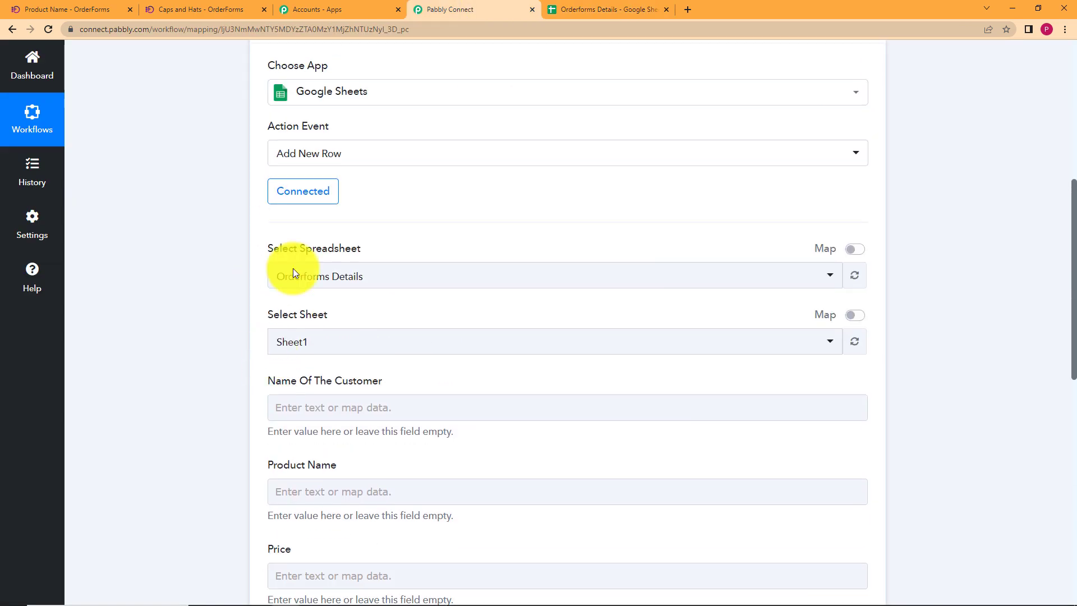
left_click(348, 345)
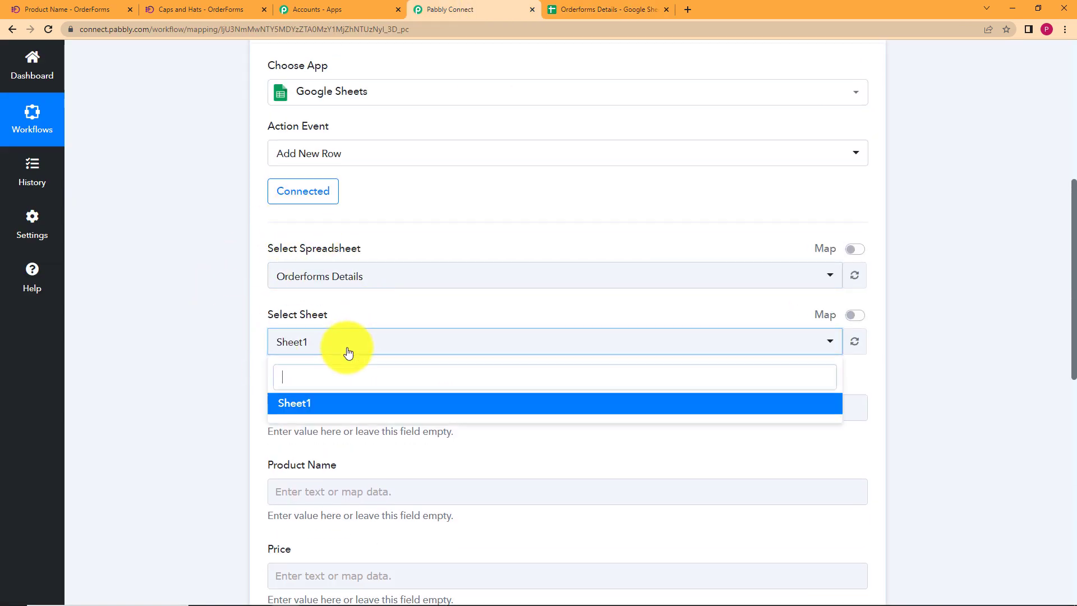
left_click(344, 403)
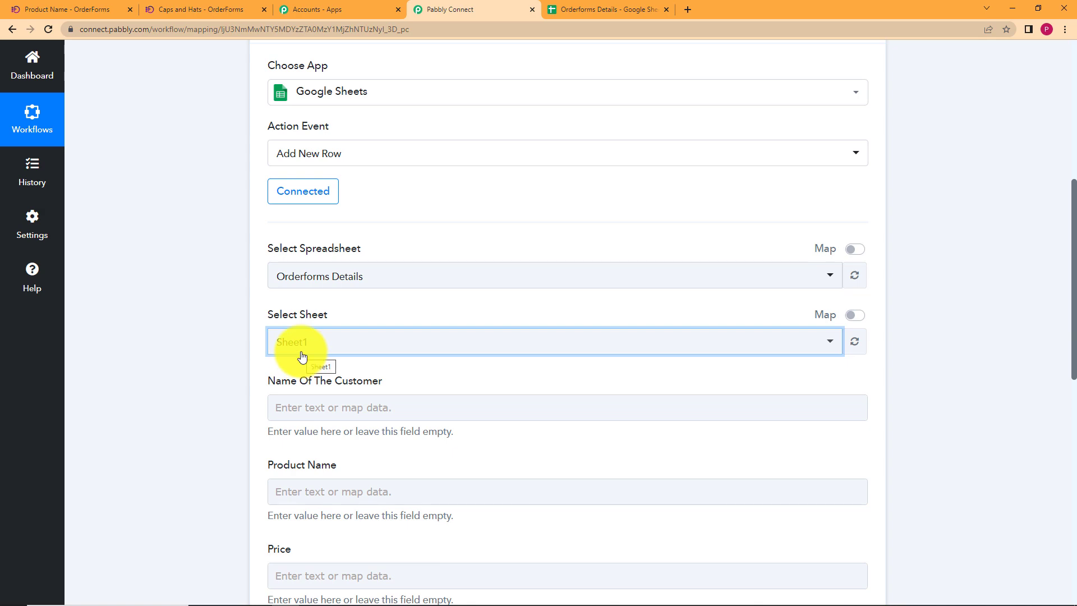
left_click(622, 8)
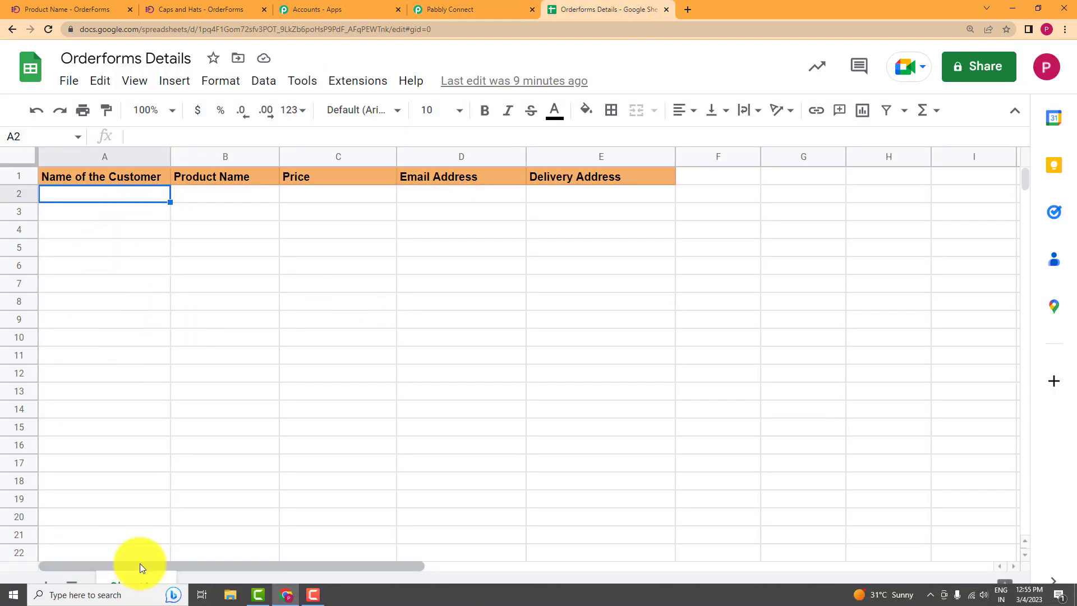
left_click(427, 5)
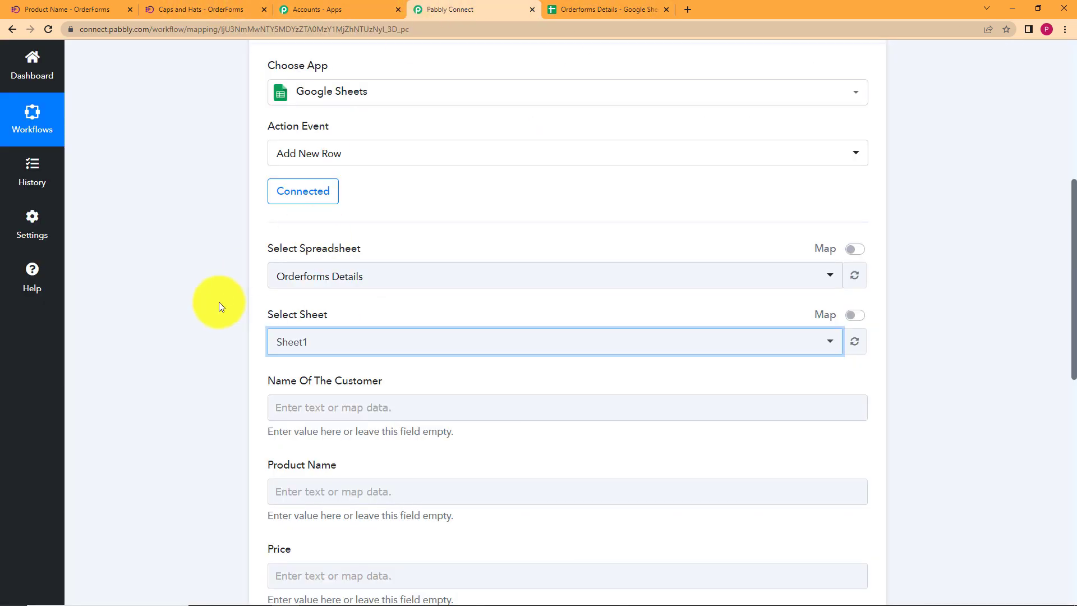
scroll(219, 302, "down", 2)
scroll(169, 319, "down", 2)
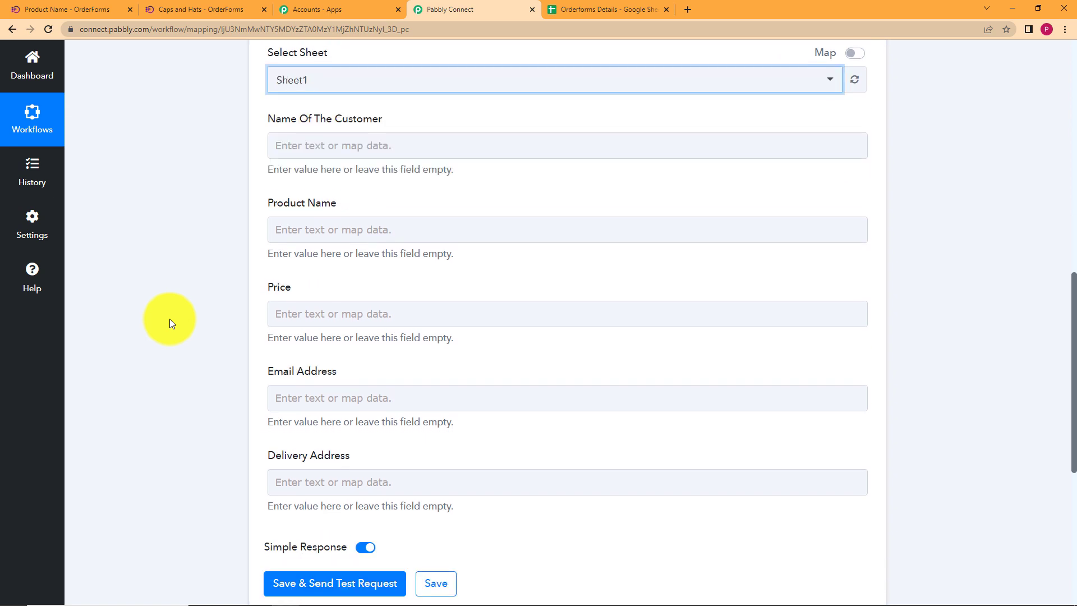
scroll(170, 319, "up", 4)
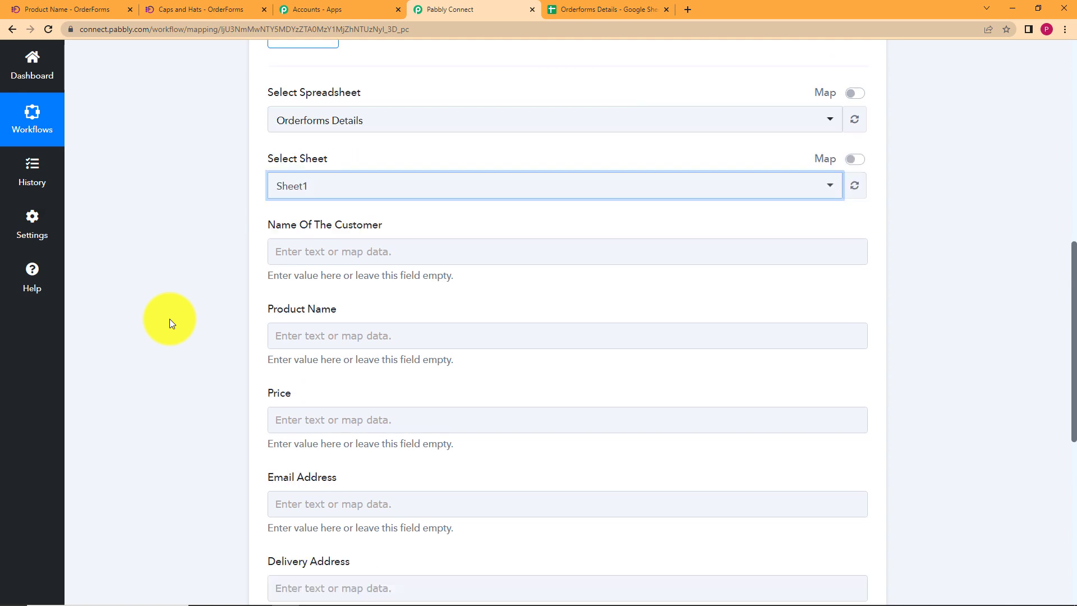
scroll(175, 345, "up", 6)
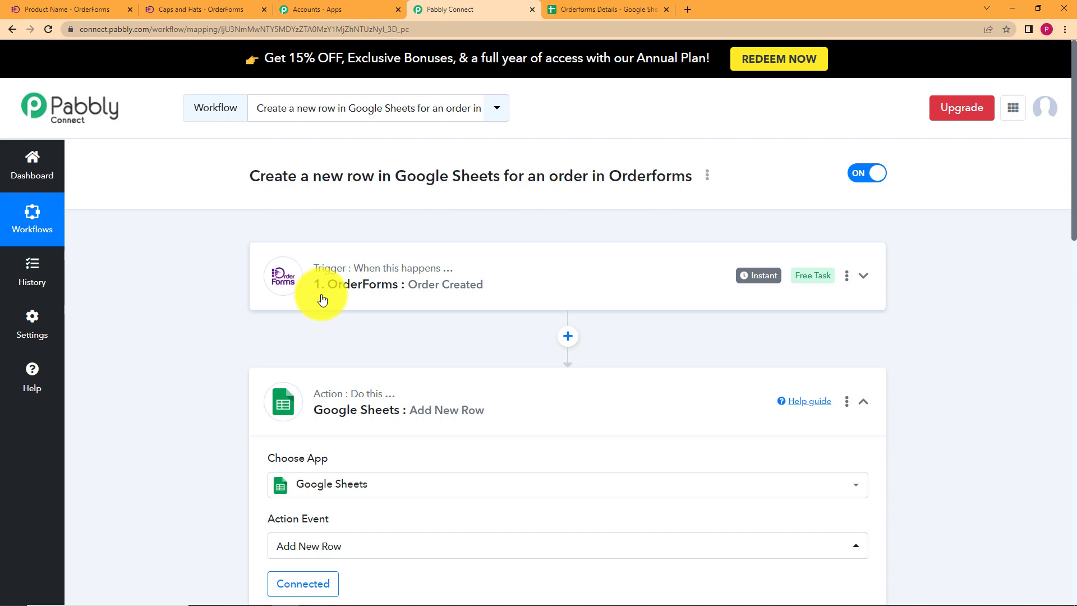
scroll(239, 323, "down", 5)
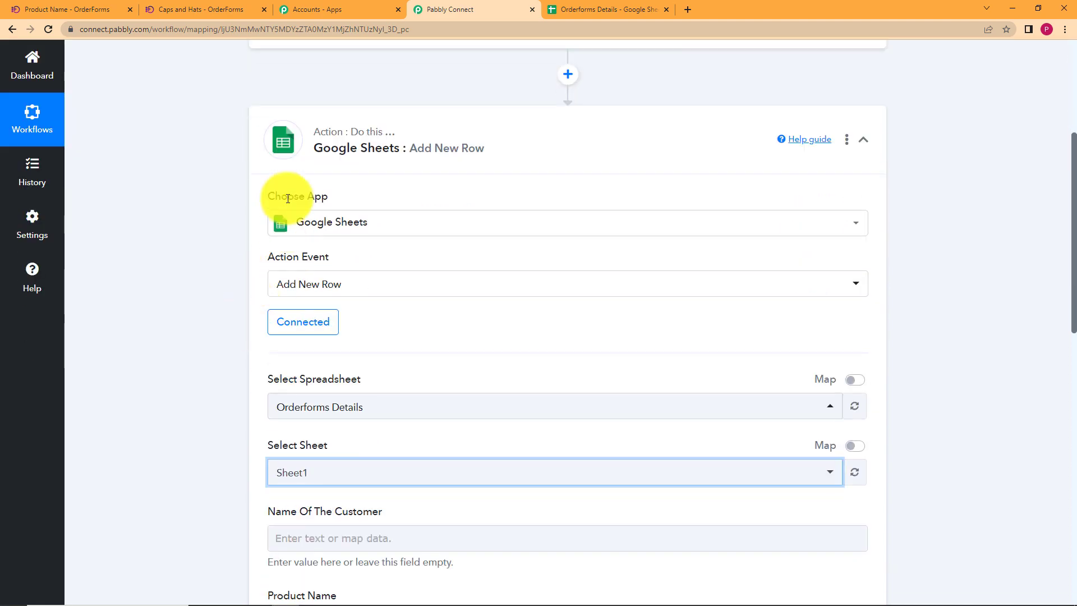
scroll(251, 438, "down", 5)
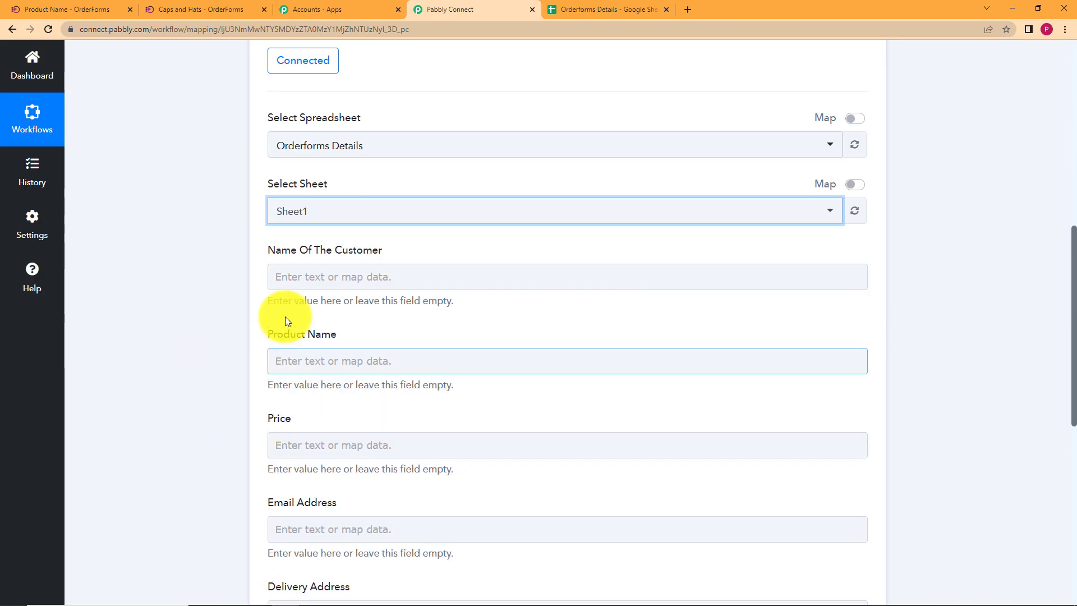
left_click(284, 279)
Map the OrderForms 'Order Created' Customer Full Name into the Name Of The Customer field.
left_click(284, 279)
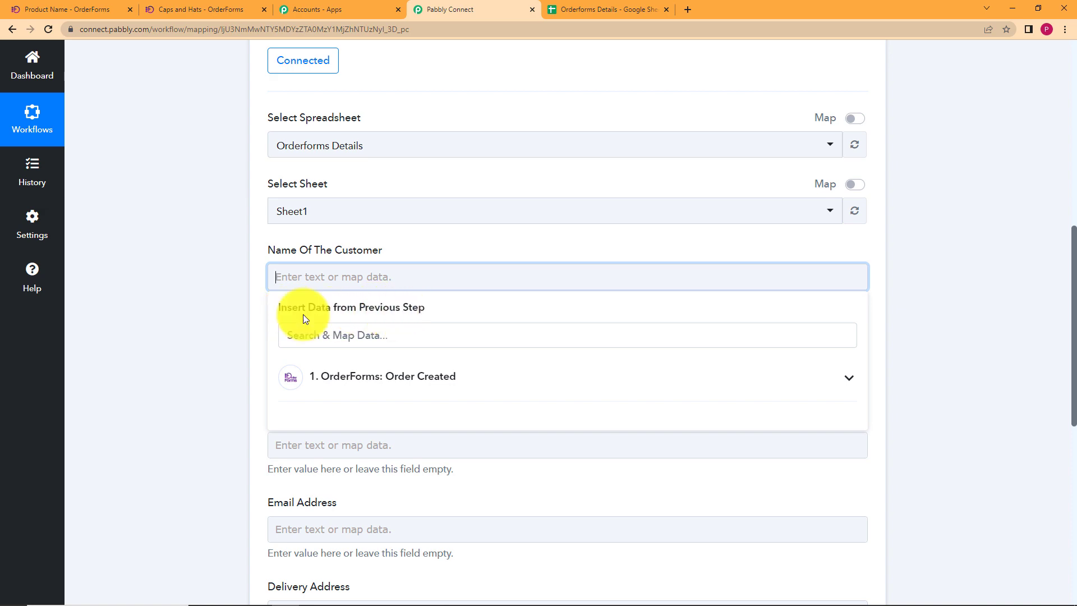
scroll(227, 315, "up", 10)
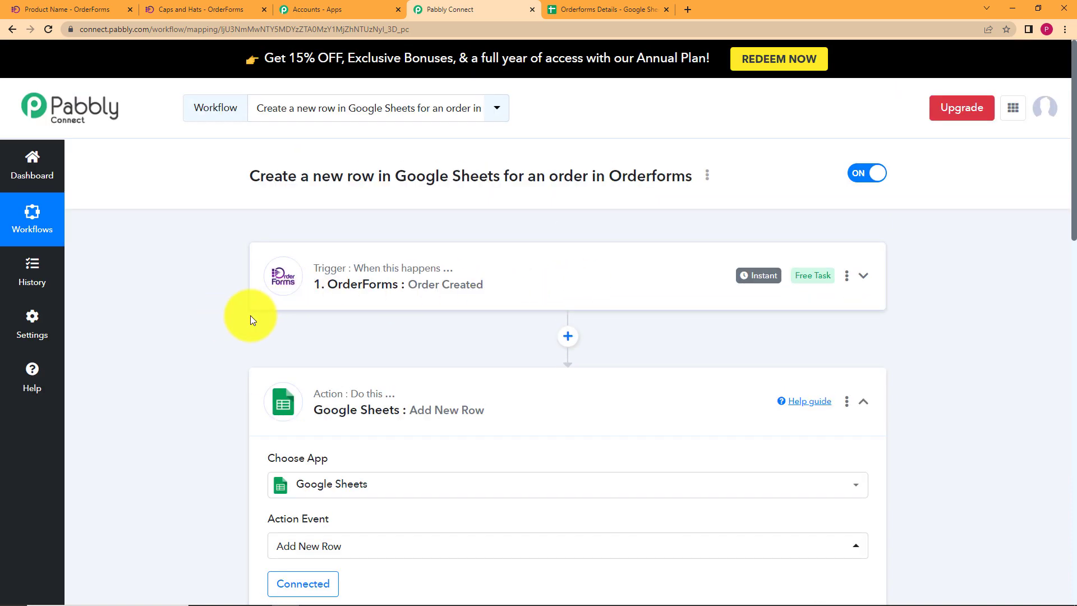
scroll(247, 319, "down", 9)
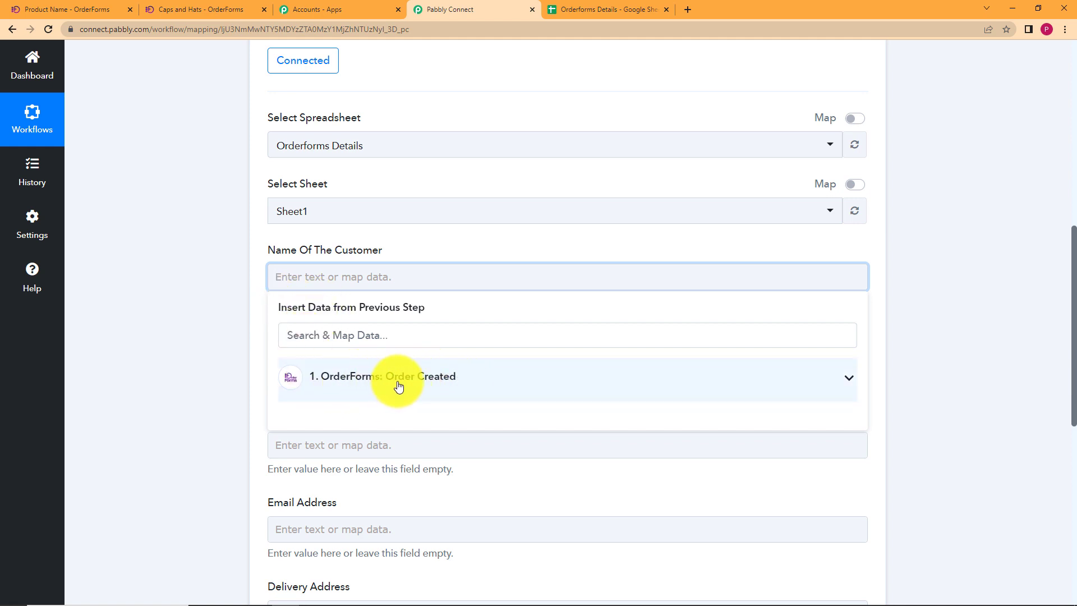
scroll(238, 369, "down", 5)
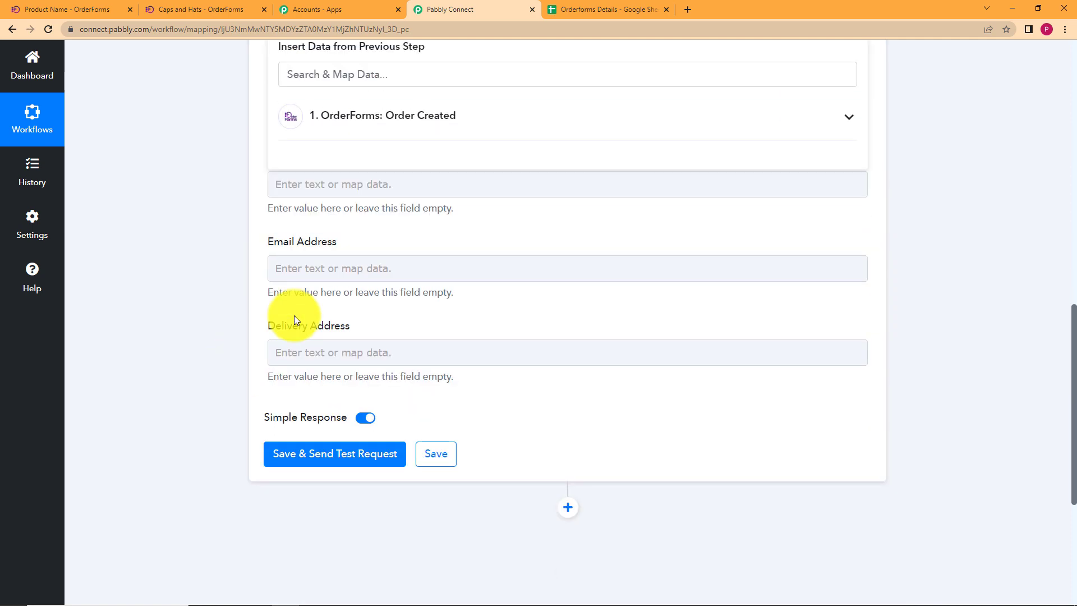
scroll(320, 255, "up", 2)
left_click(319, 255)
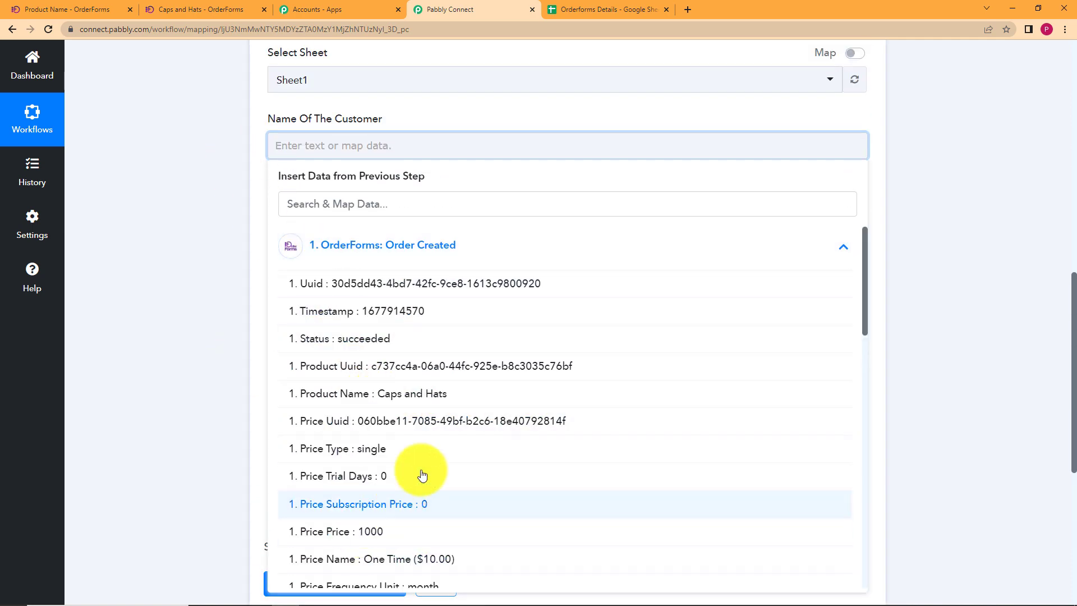
scroll(457, 348, "down", 10)
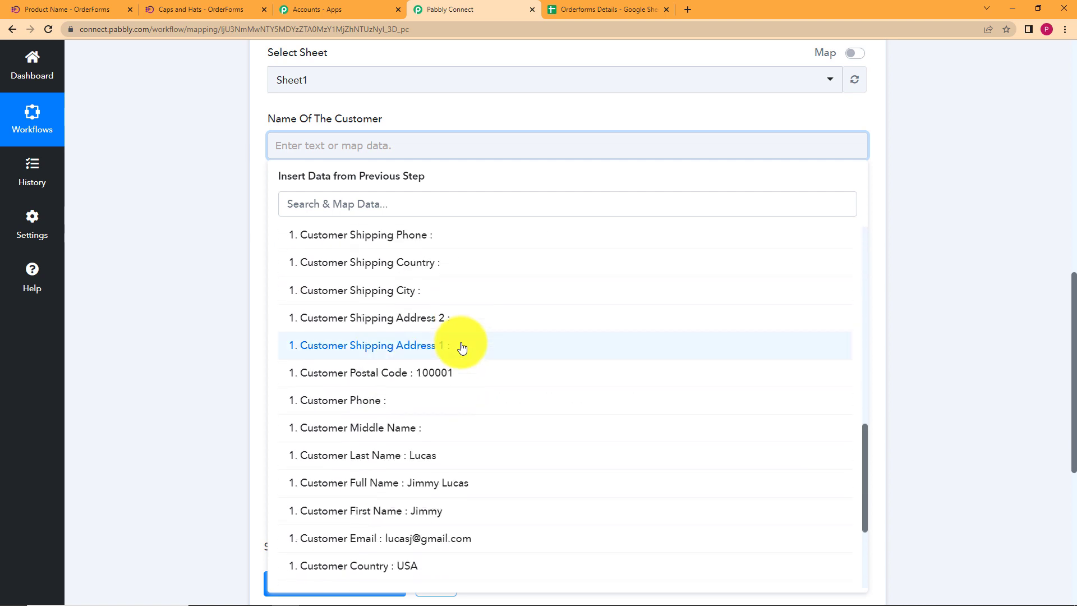
scroll(461, 344, "down", 4)
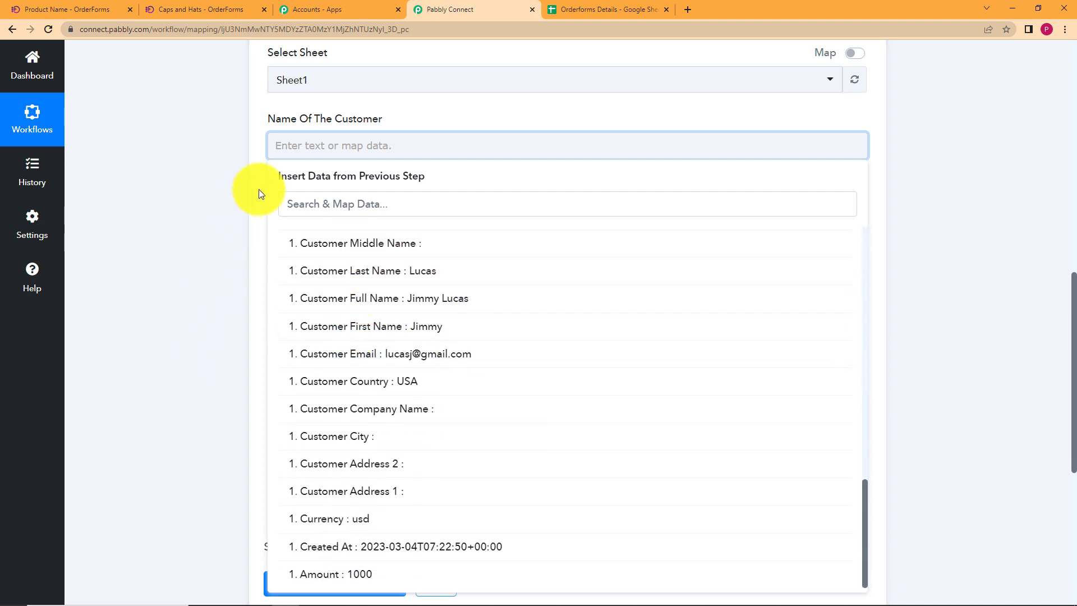
left_click(436, 305)
left_click(259, 230)
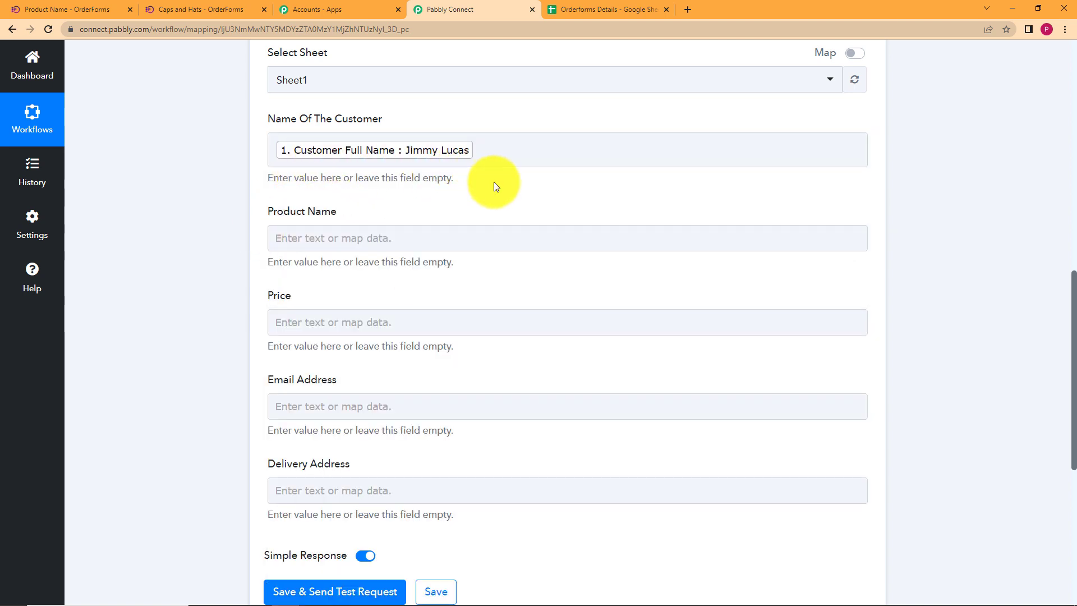
left_click(500, 151)
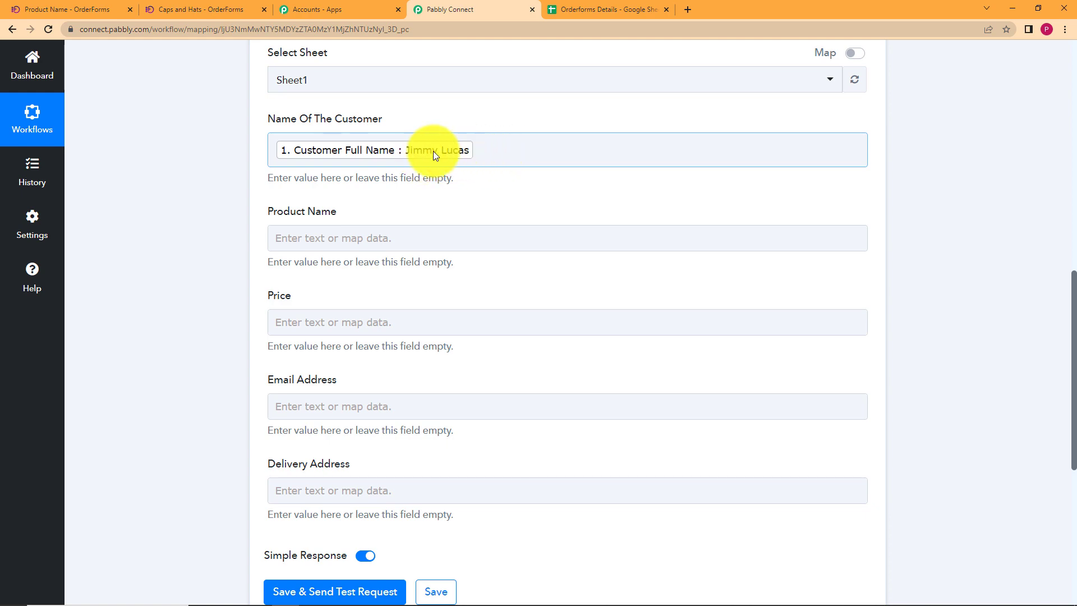
scroll(153, 241, "up", 10)
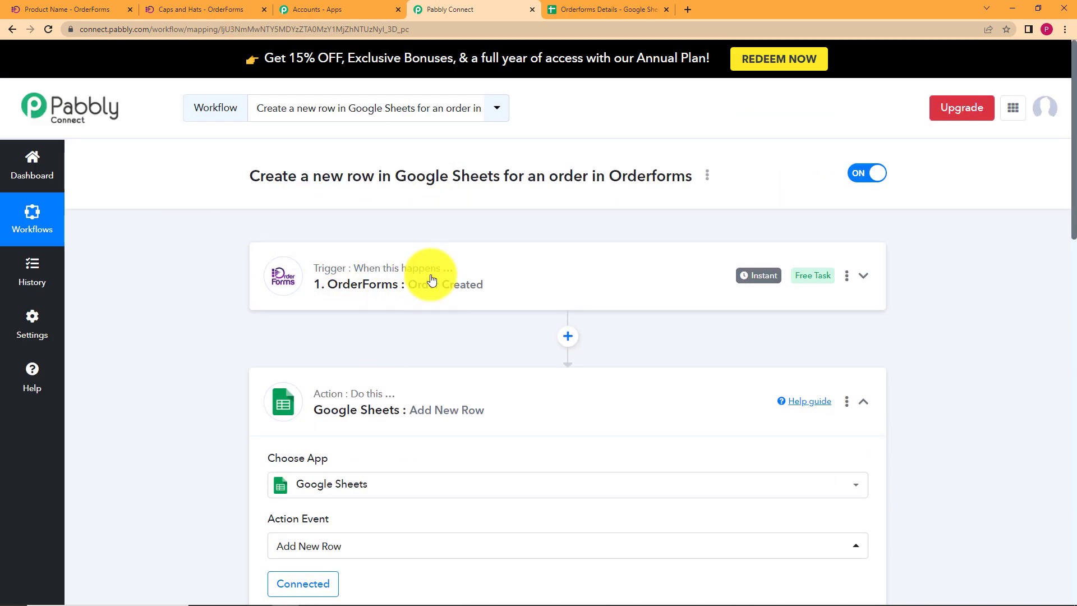
scroll(187, 387, "down", 8)
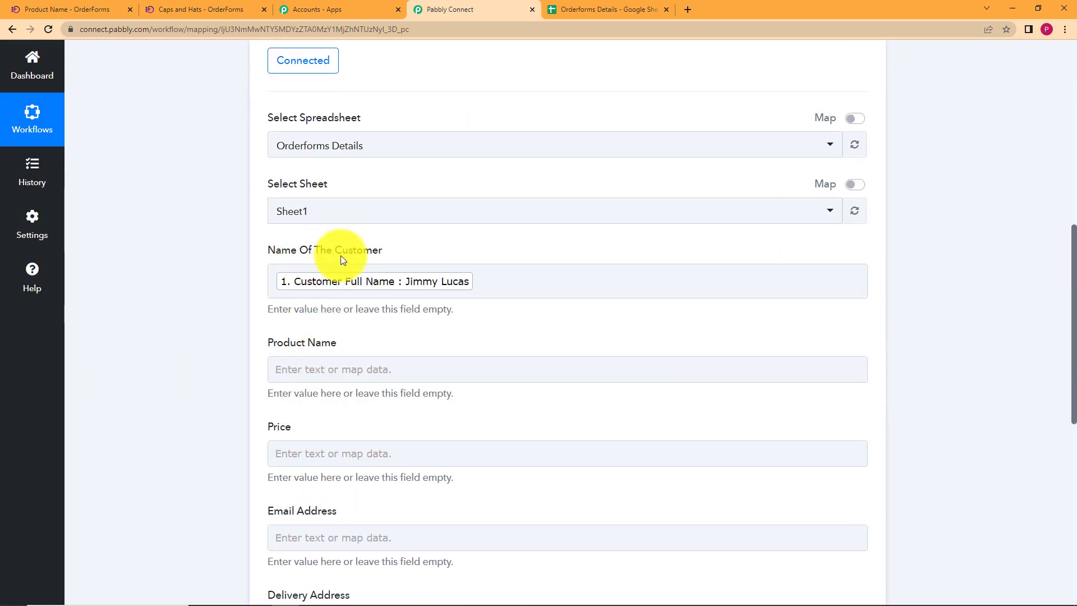
Map the order's product name (Caps and Hats), found by searching 'cap', into Product Name.
scroll(332, 233, "down", 2)
left_click(332, 235)
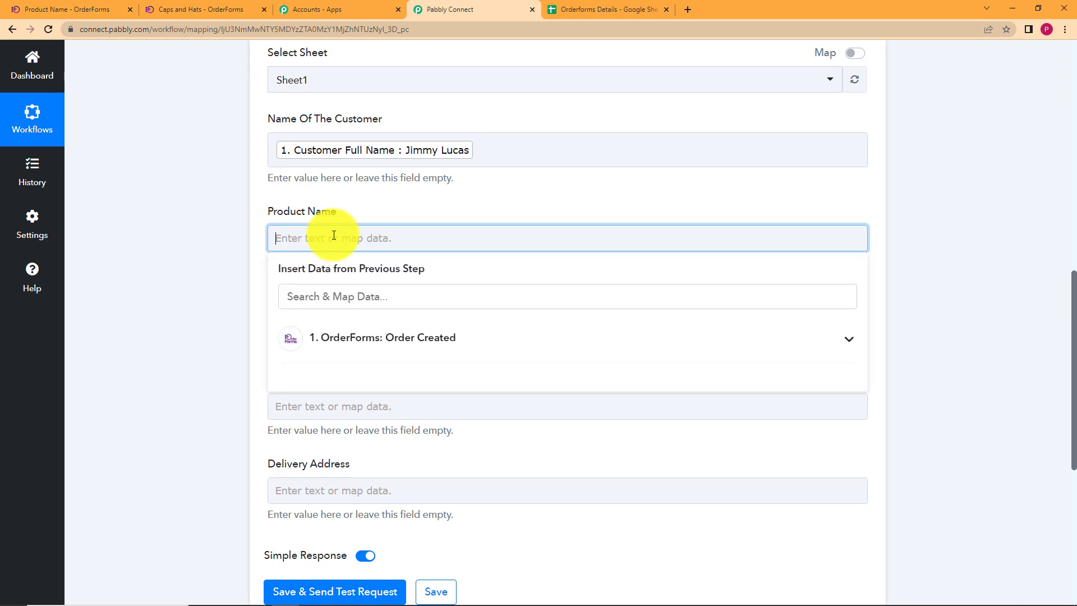
left_click(354, 337)
scroll(213, 332, "down", 4)
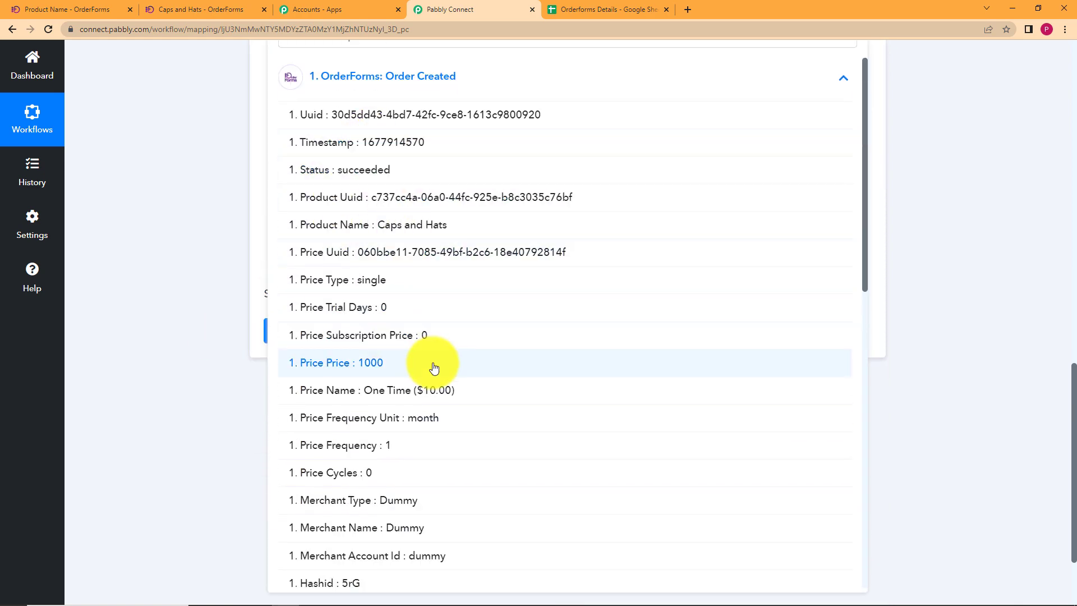
scroll(433, 366, "down", 5)
scroll(434, 365, "down", 7)
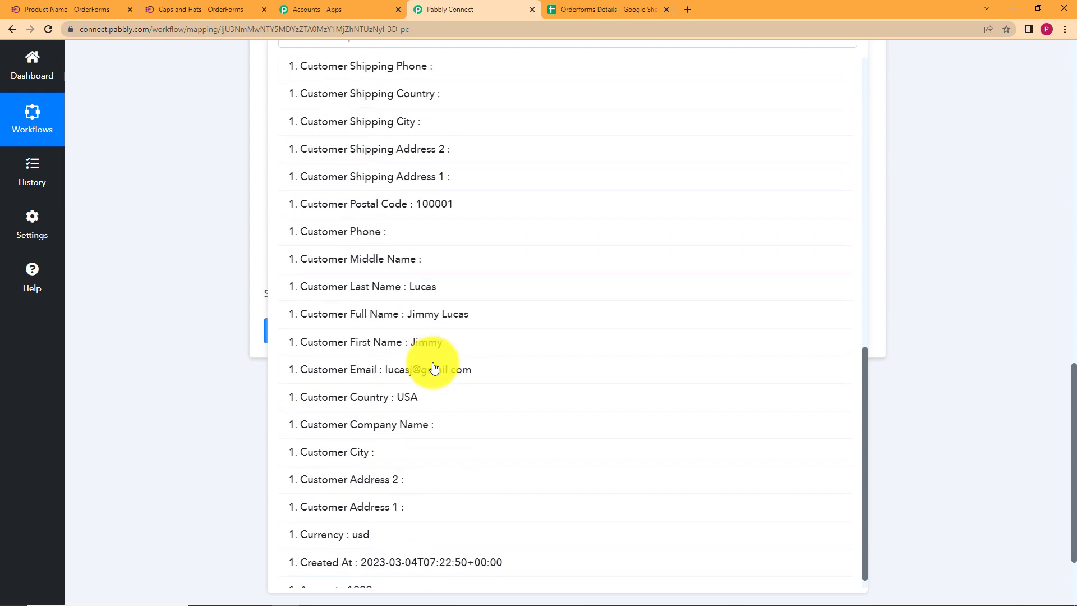
scroll(474, 317, "up", 18)
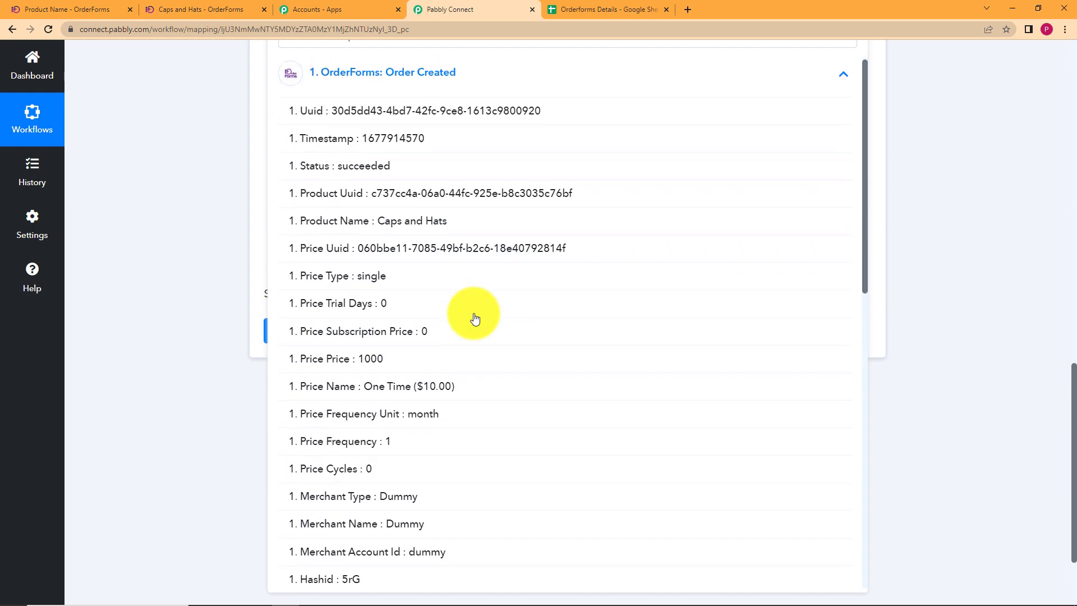
scroll(436, 176, "up", 2)
left_click(395, 289)
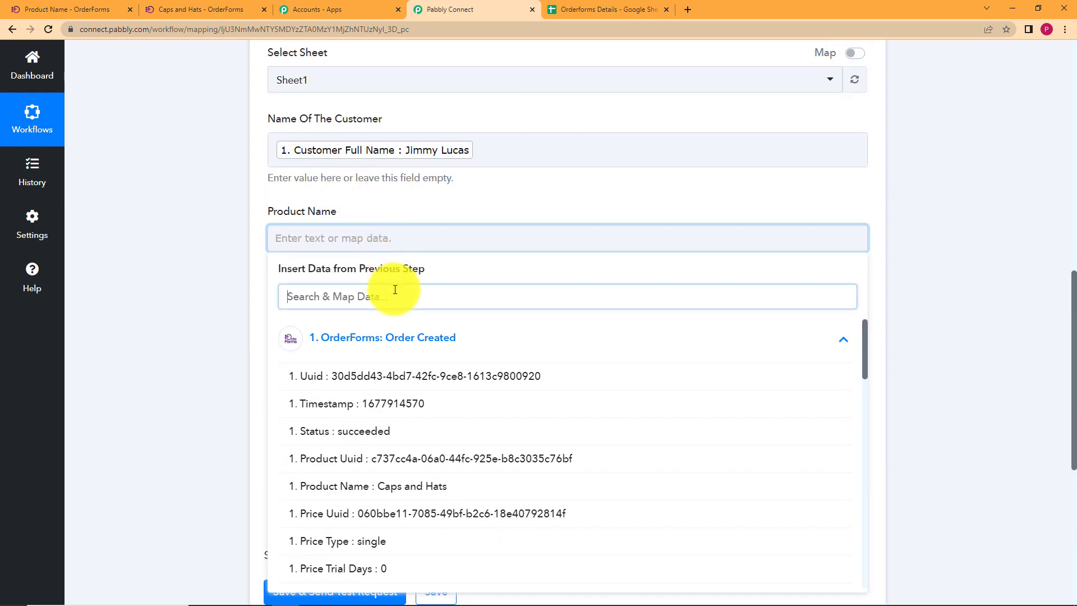
type("cap")
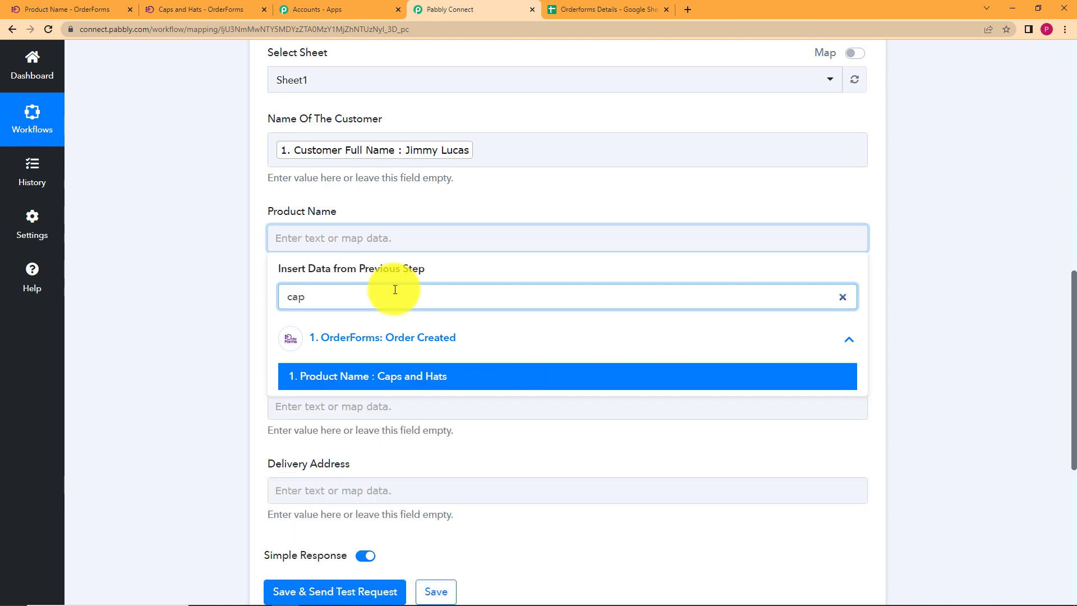
left_click(449, 376)
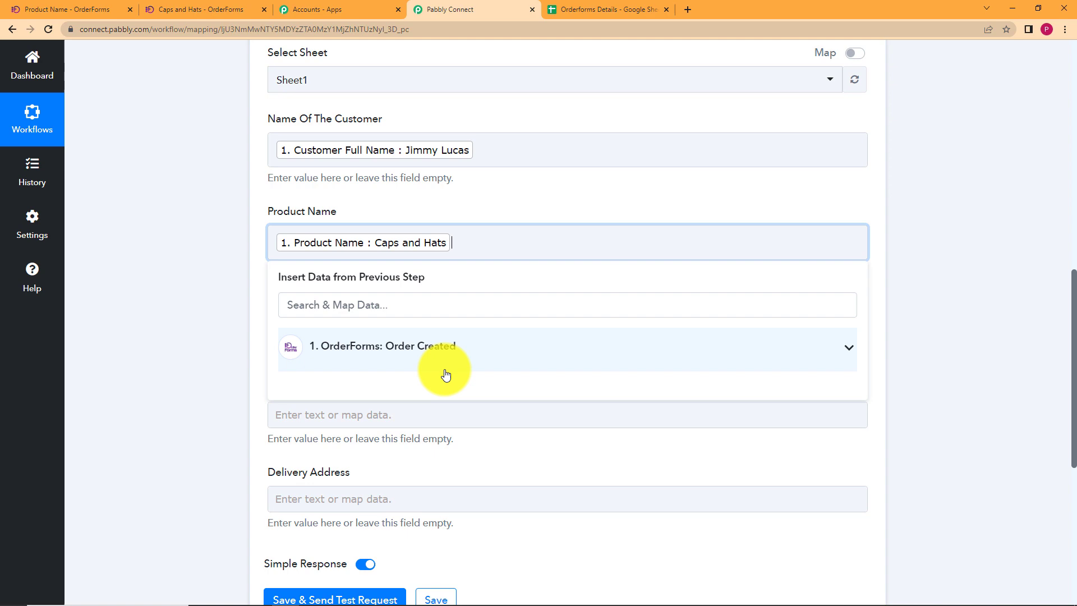
left_click(228, 312)
Map the order's Price Name into the Price field.
left_click(320, 328)
left_click(330, 412)
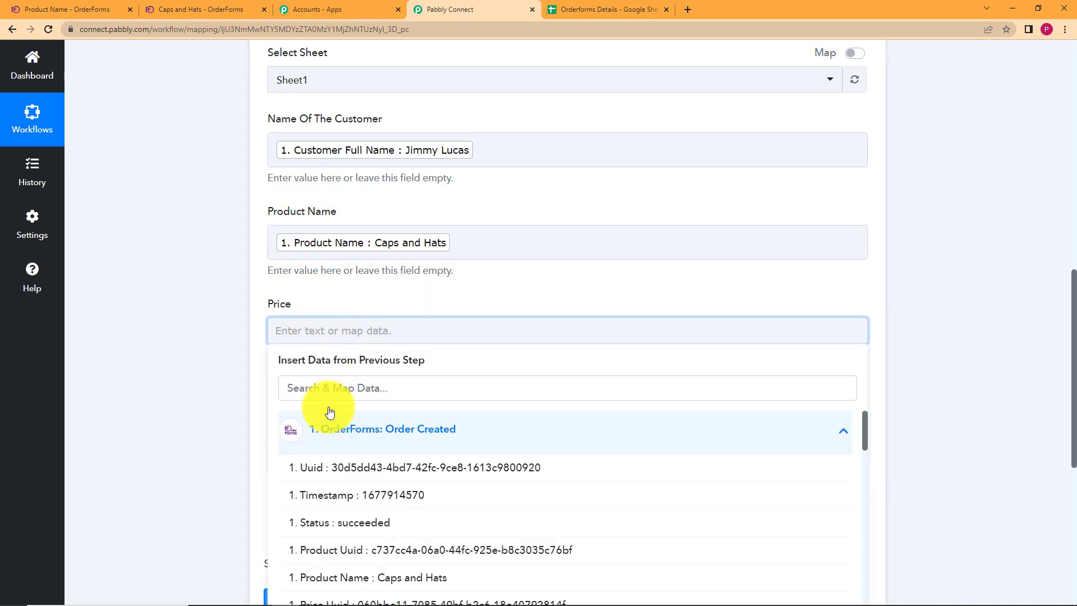
scroll(228, 384, "down", 5)
scroll(423, 258, "down", 4)
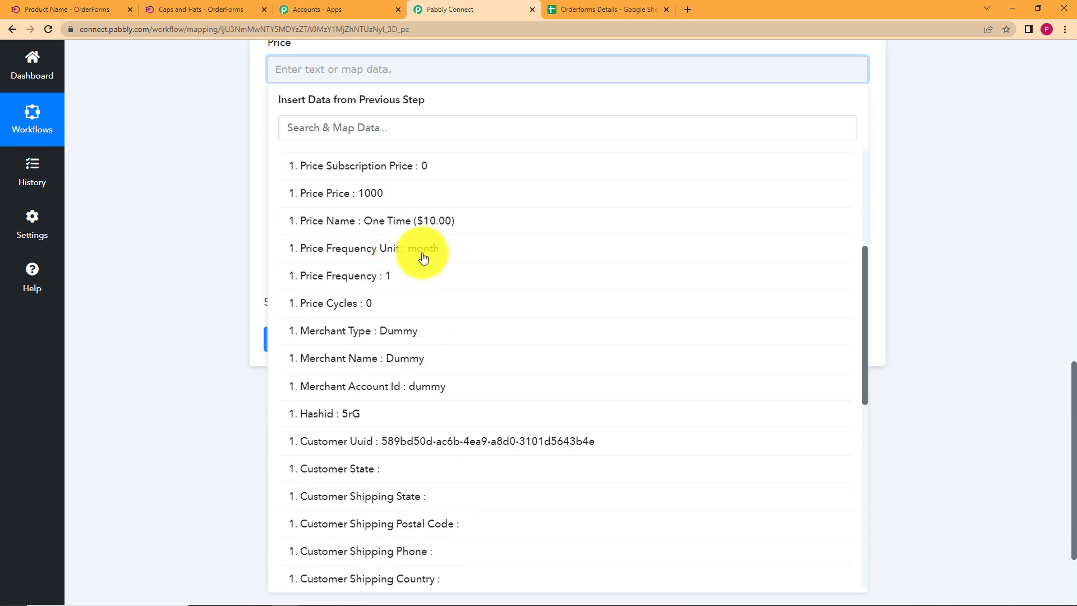
left_click(492, 226)
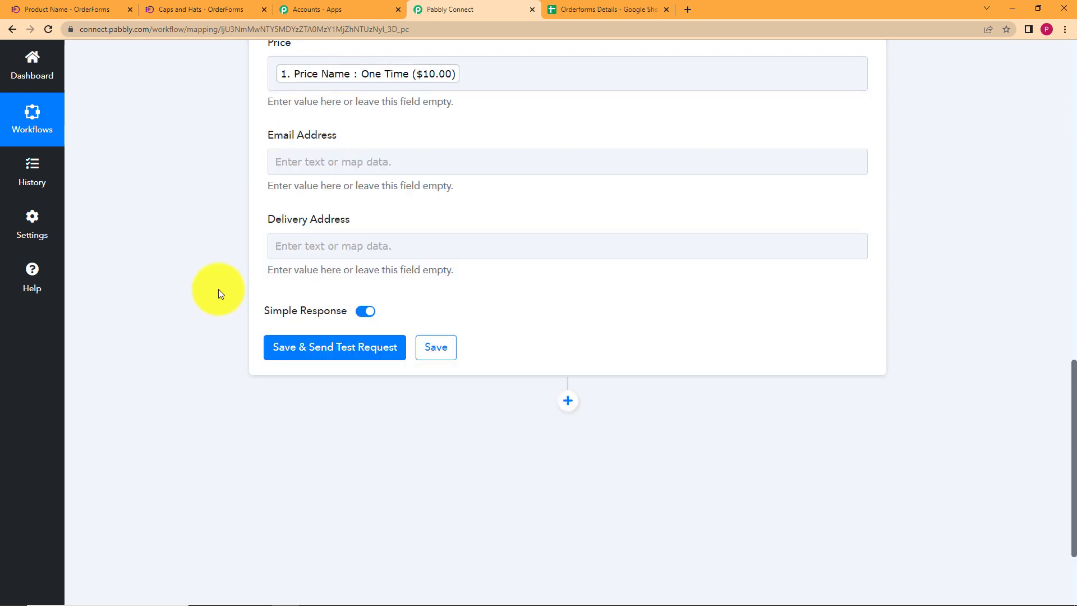
scroll(217, 288, "up", 5)
Map the order's Customer Email into the Email Address field.
left_click(292, 422)
scroll(231, 390, "down", 5)
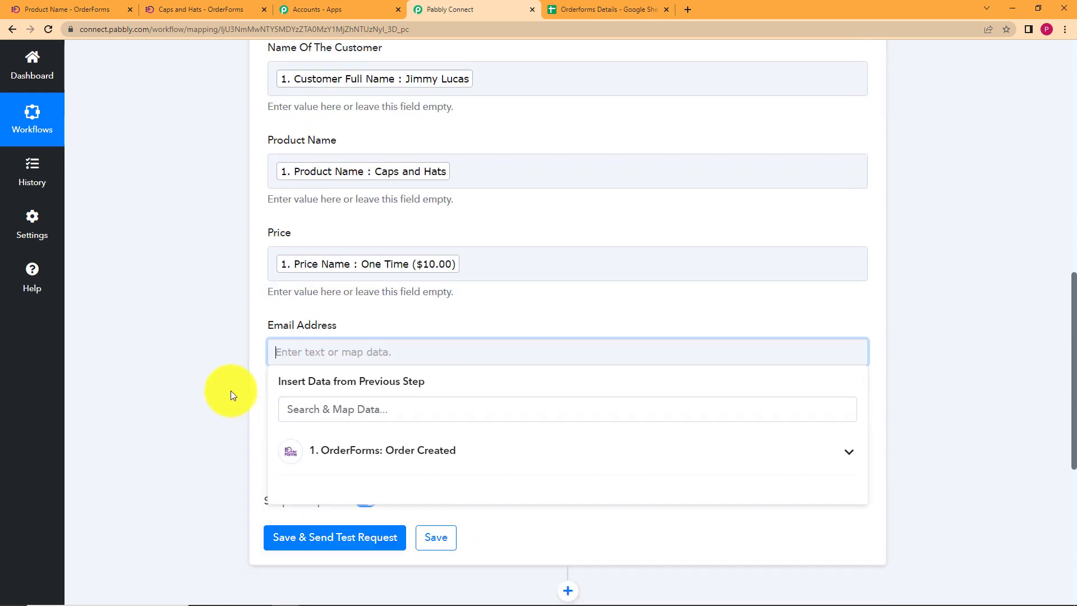
left_click(356, 261)
scroll(401, 385, "down", 3)
scroll(401, 385, "down", 10)
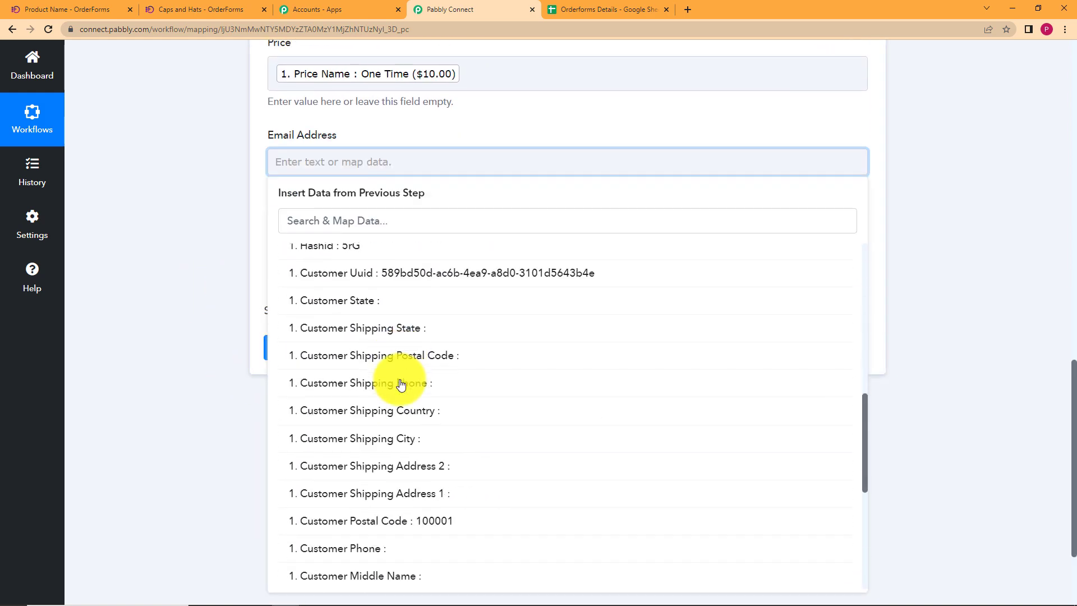
left_click(407, 431)
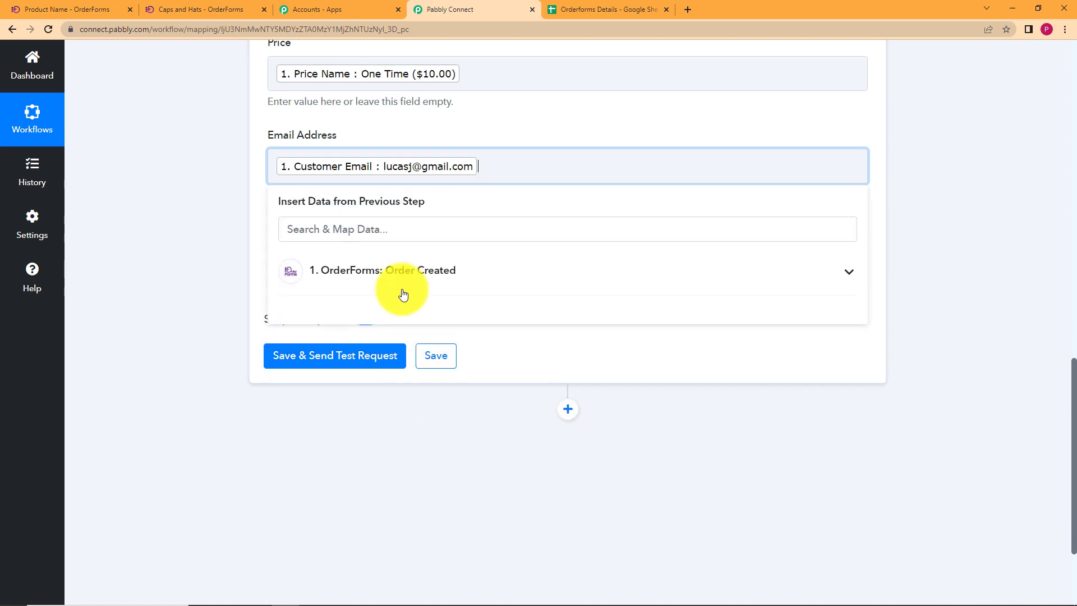
left_click(203, 251)
Fill Delivery Address with the customer's postal code followed by the customer's country.
left_click(371, 247)
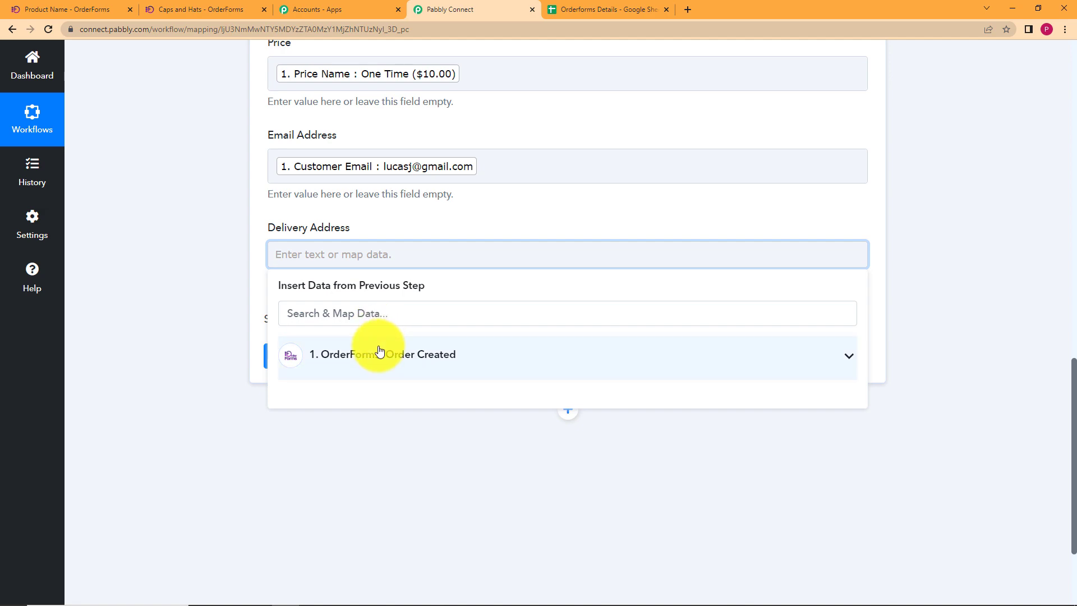
left_click(378, 354)
scroll(235, 356, "down", 3)
scroll(385, 352, "down", 5)
scroll(385, 352, "down", 8)
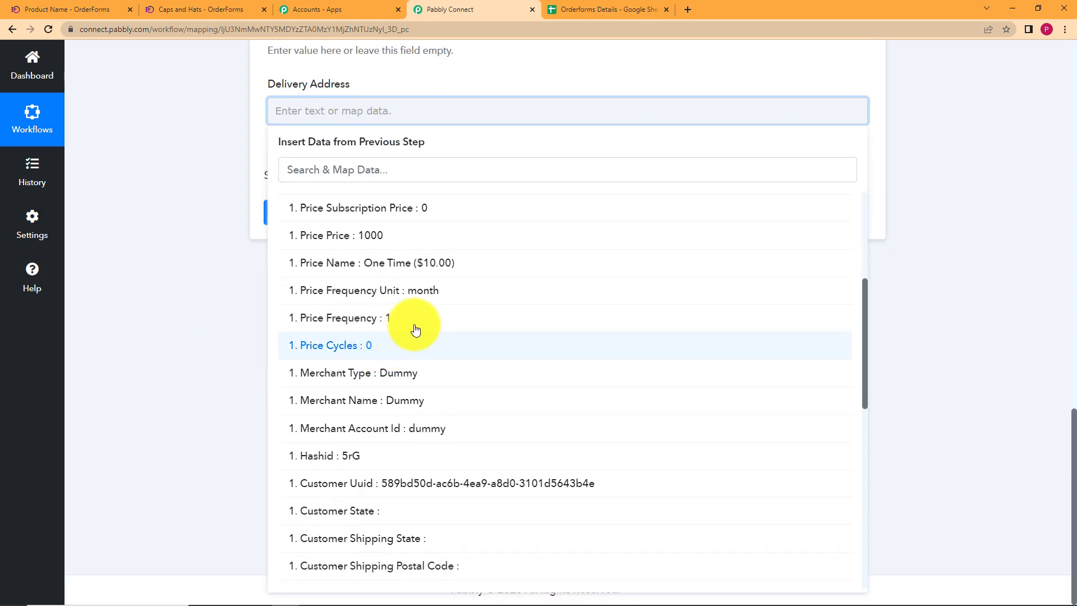
scroll(403, 366, "down", 2)
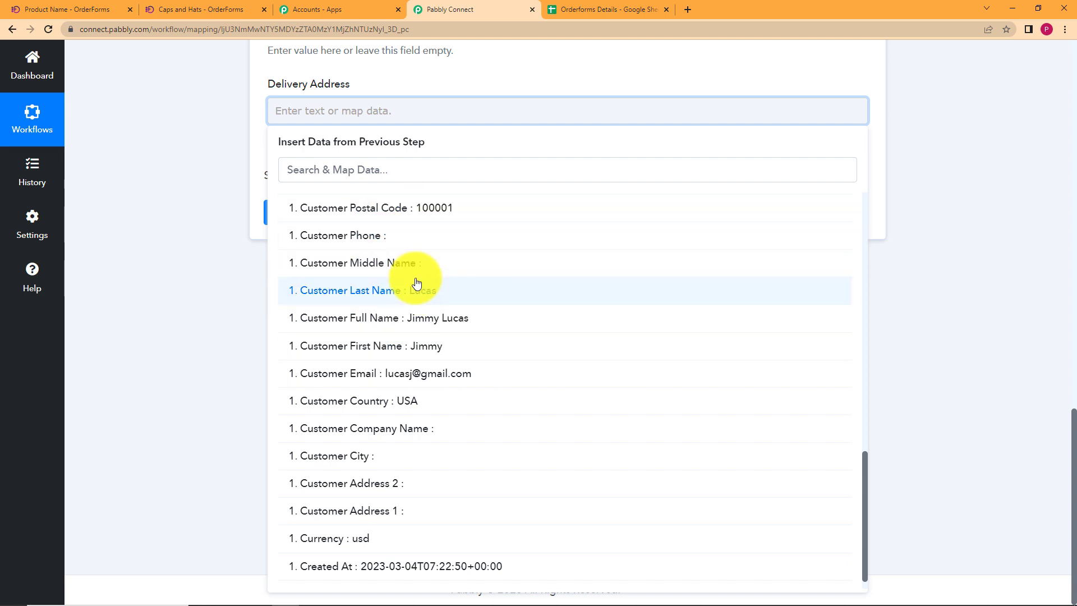
scroll(416, 284, "up", 2)
left_click(428, 336)
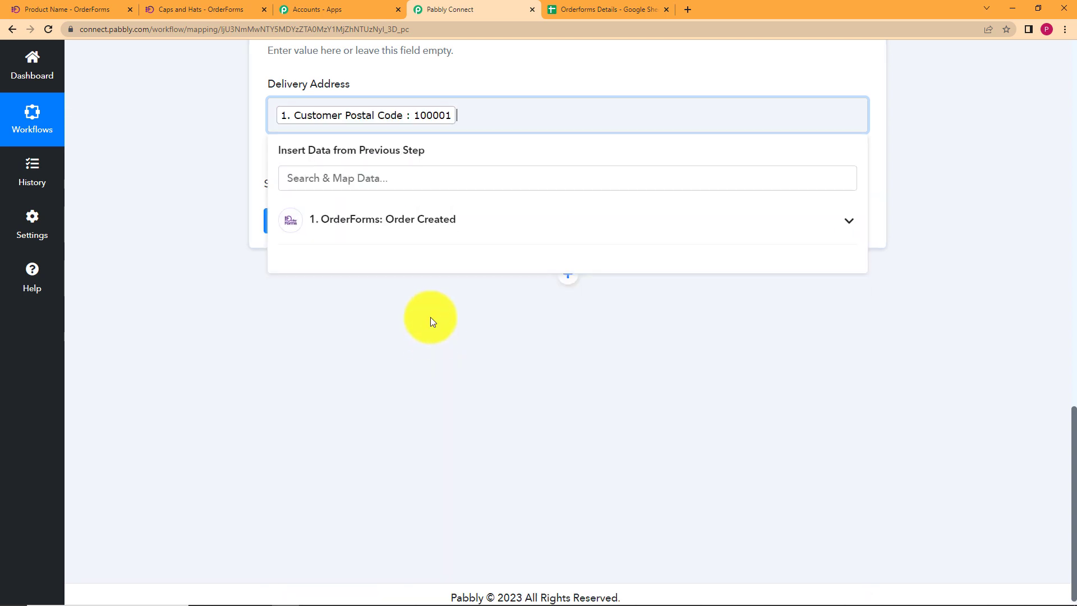
left_click(385, 223)
scroll(433, 368, "down", 2)
scroll(418, 425, "down", 10)
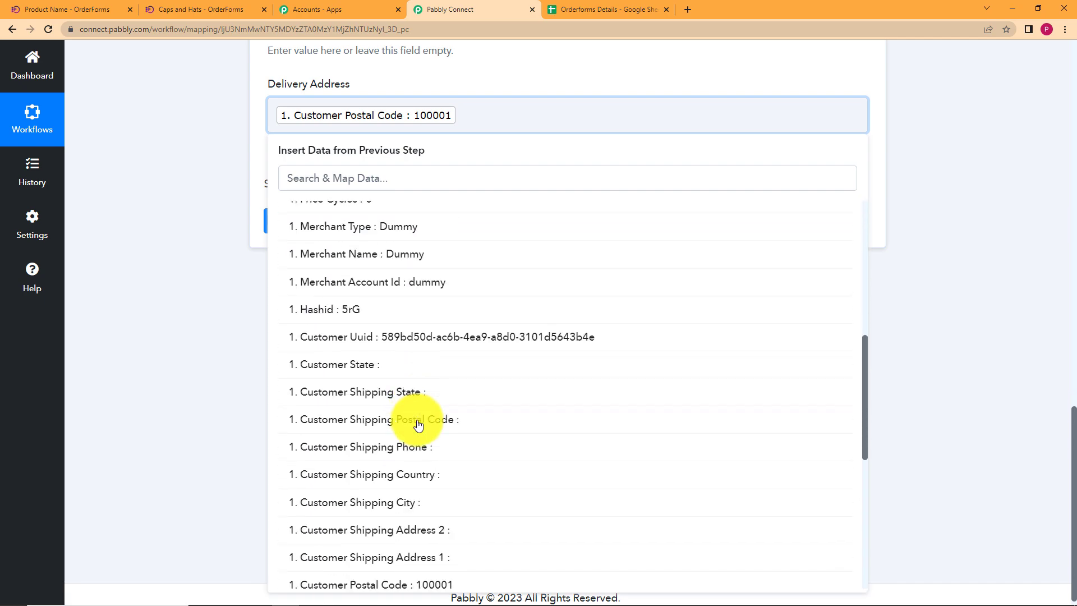
left_click(418, 425)
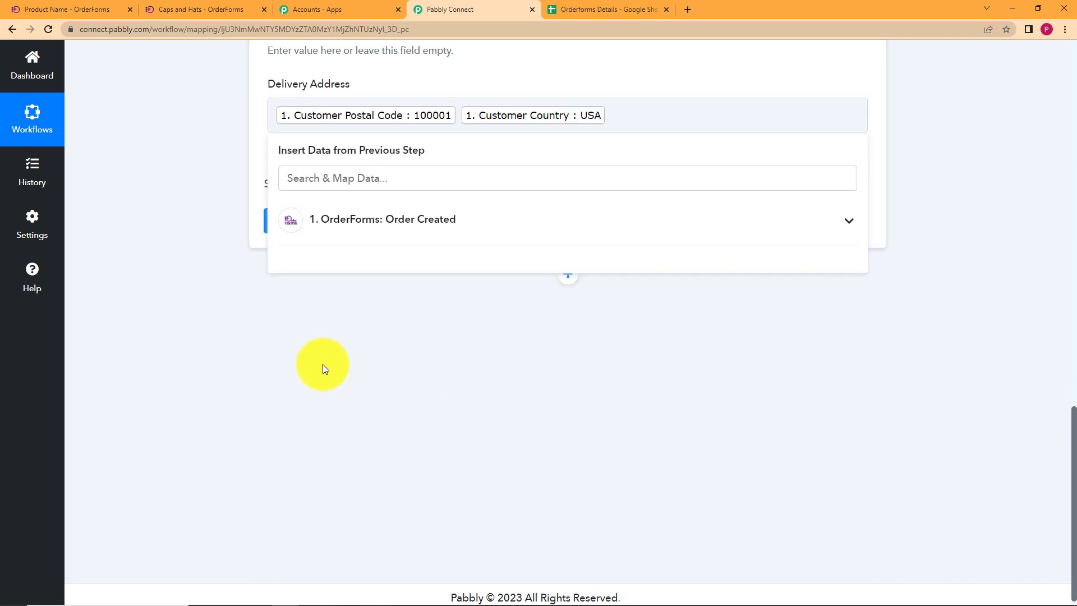
left_click(229, 259)
scroll(228, 254, "up", 4)
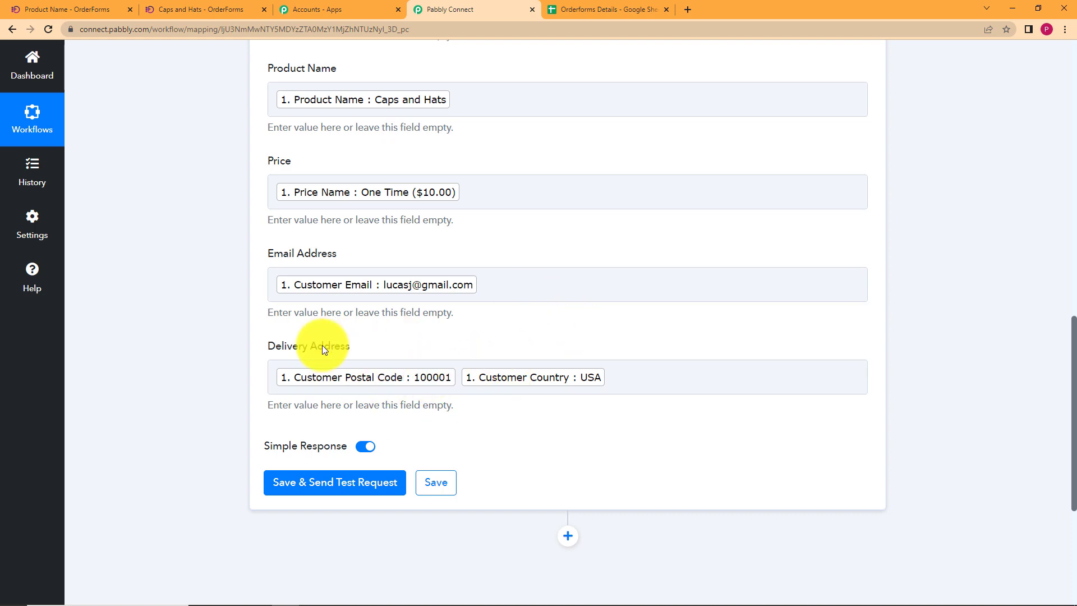
scroll(245, 352, "up", 4)
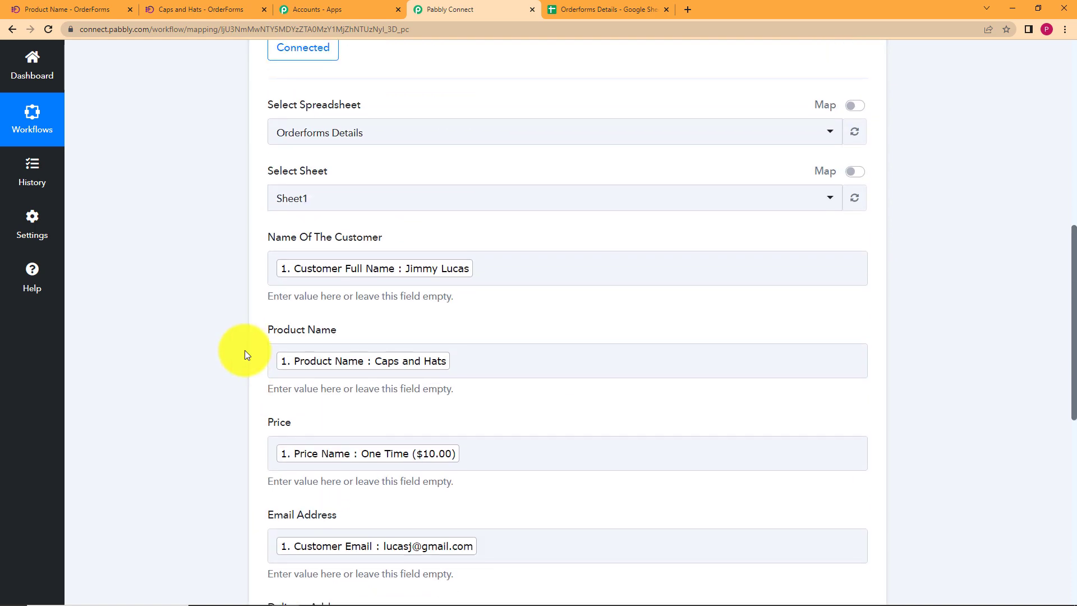
scroll(245, 350, "up", 2)
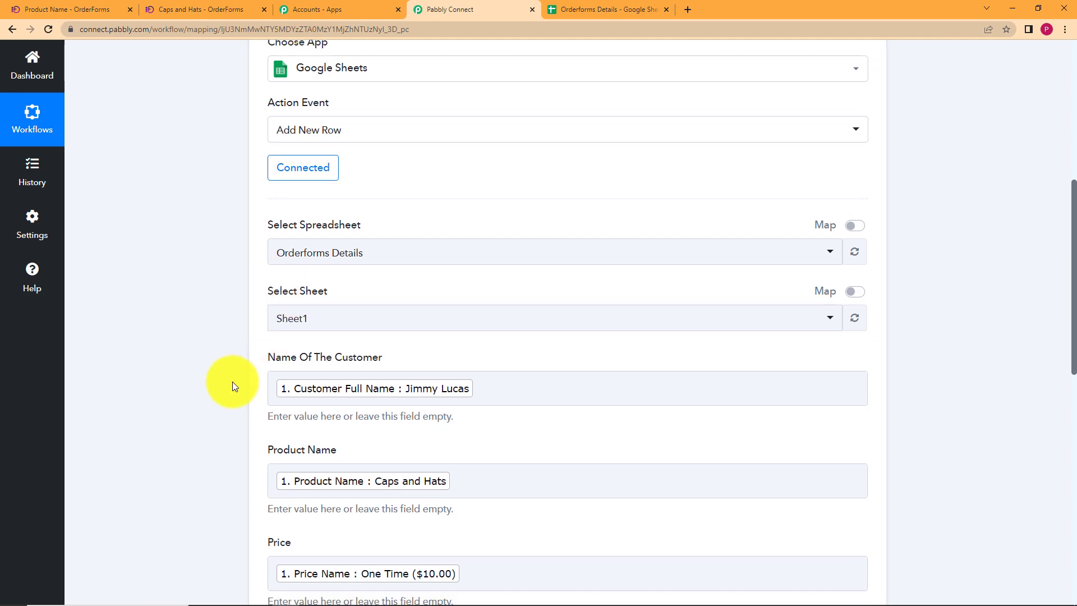
scroll(233, 381, "down", 8)
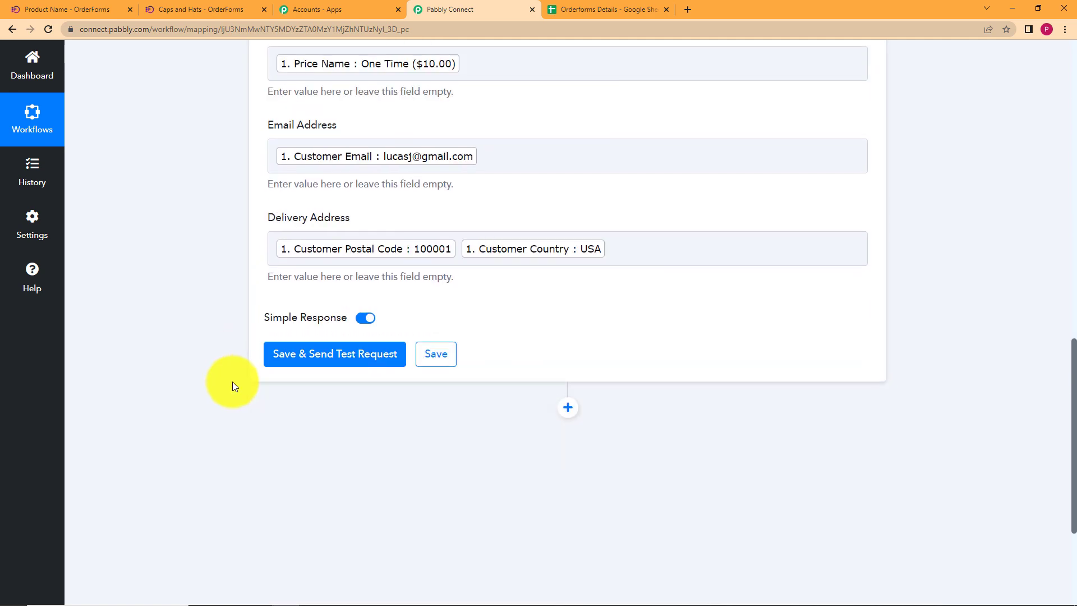
Send a test row to the Orderforms Details sheet and inspect the UpdatedCells value in the response.
left_click(366, 352)
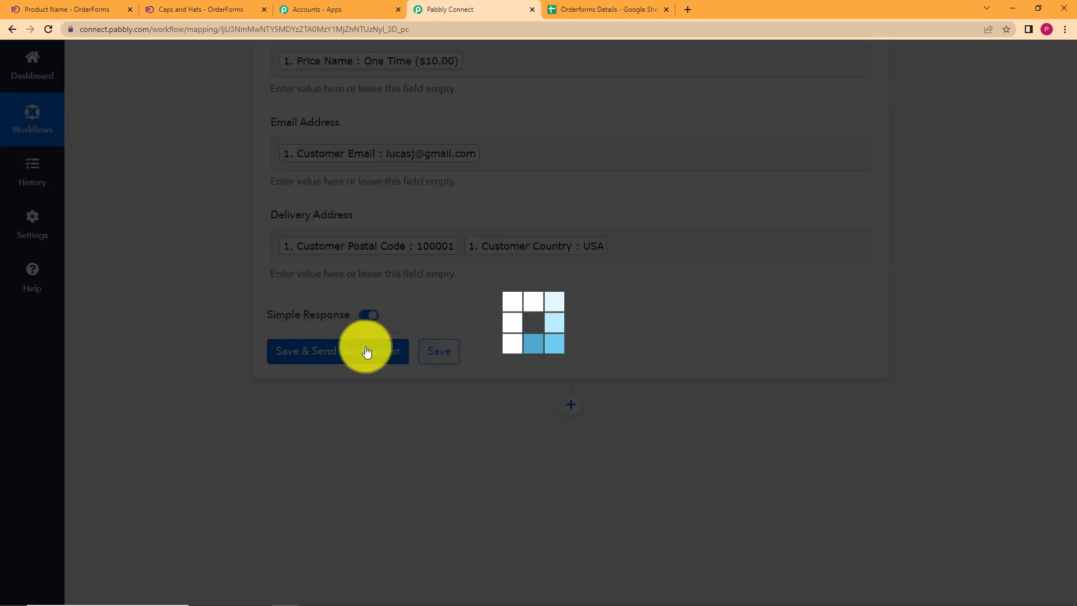
scroll(229, 406, "down", 5)
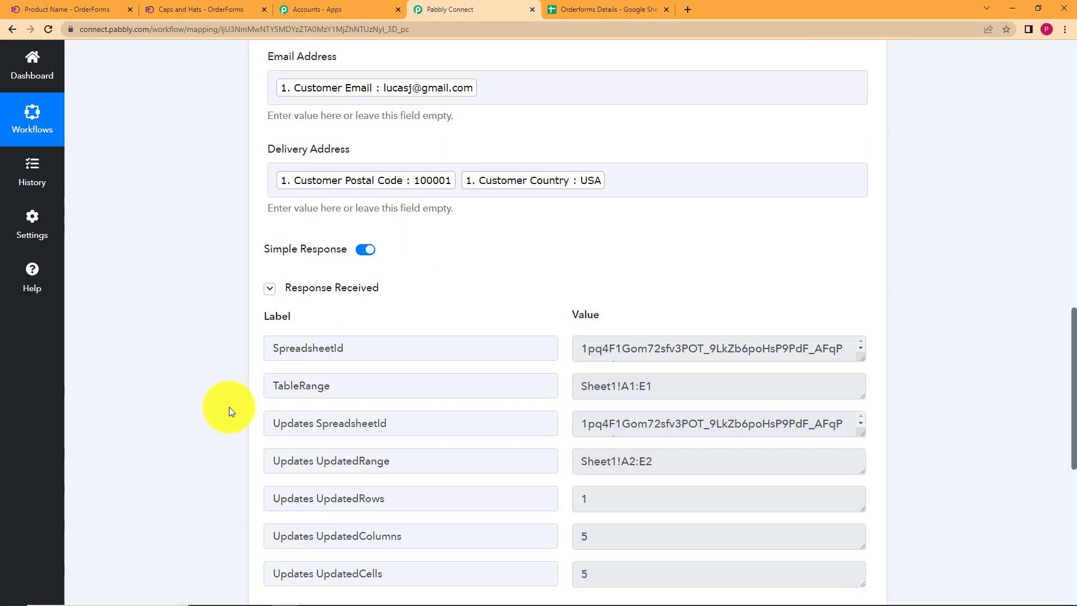
scroll(523, 250, "down", 4)
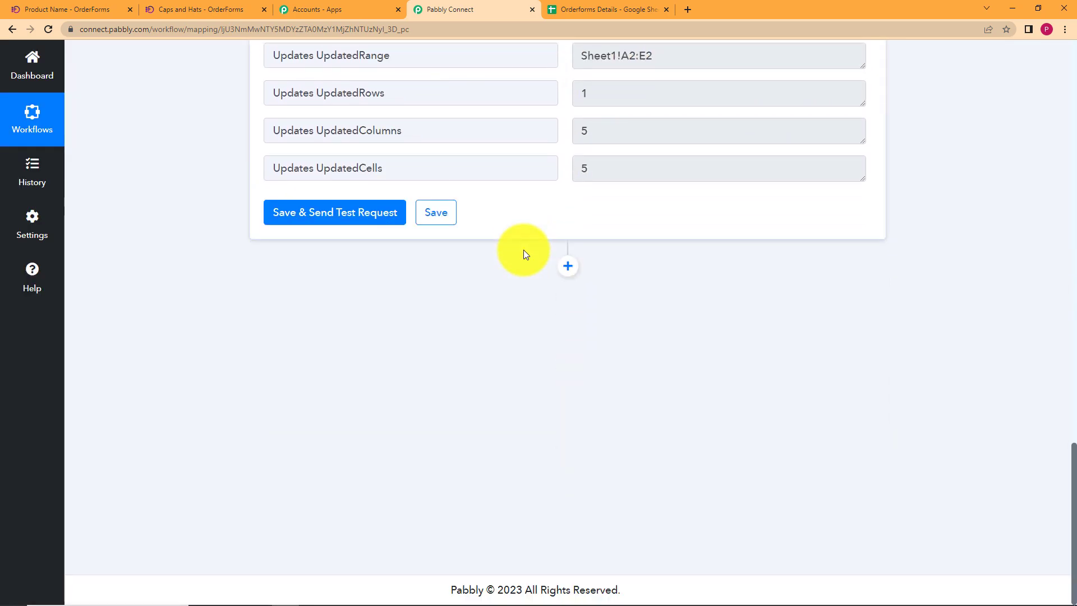
scroll(251, 291, "up", 7)
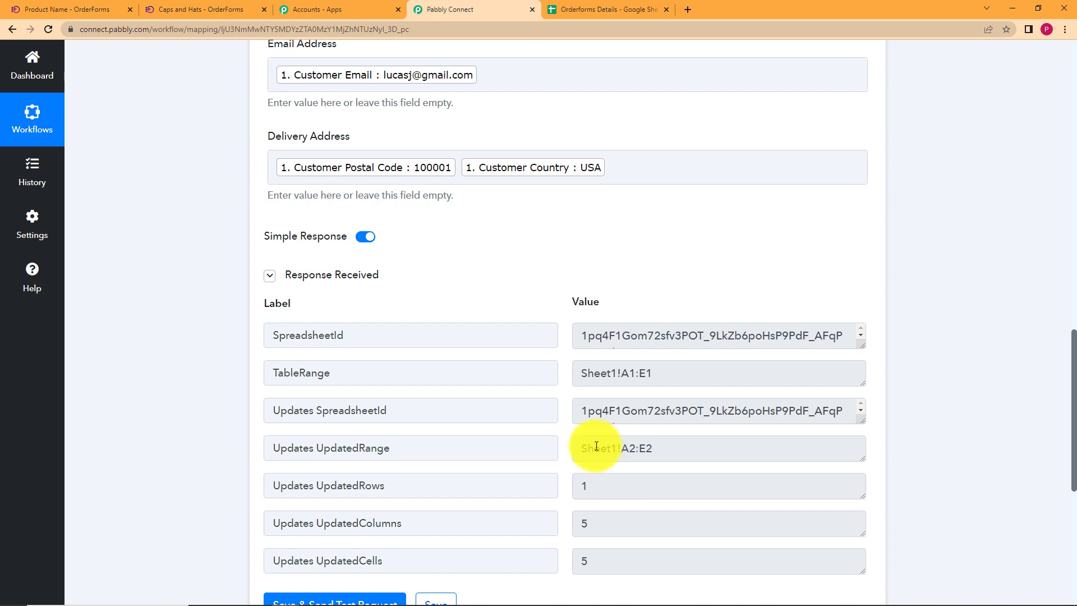
scroll(597, 447, "down", 2)
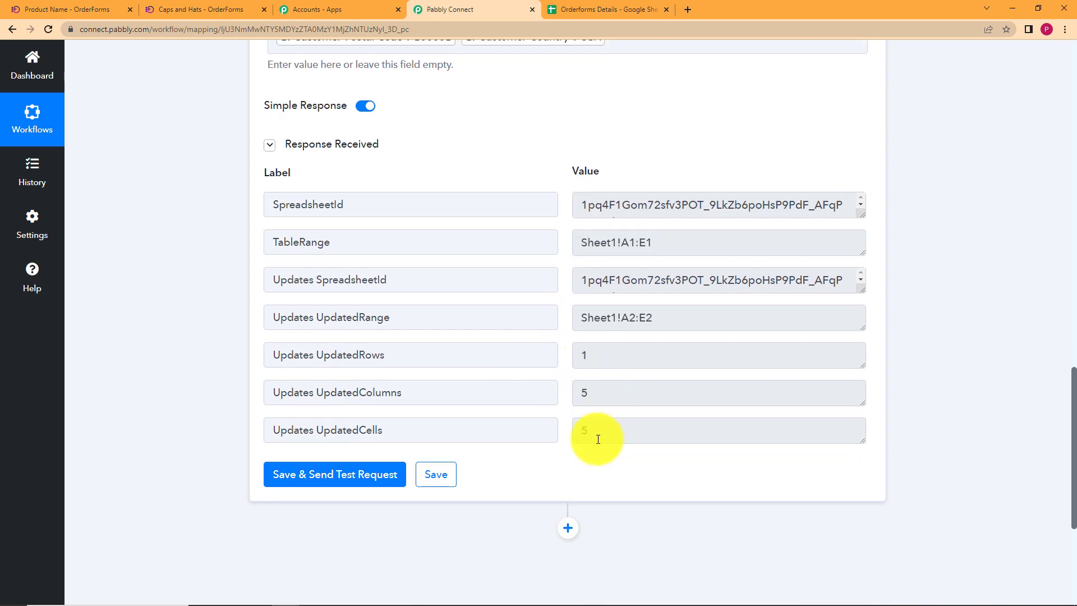
left_click_drag(578, 441, 604, 435)
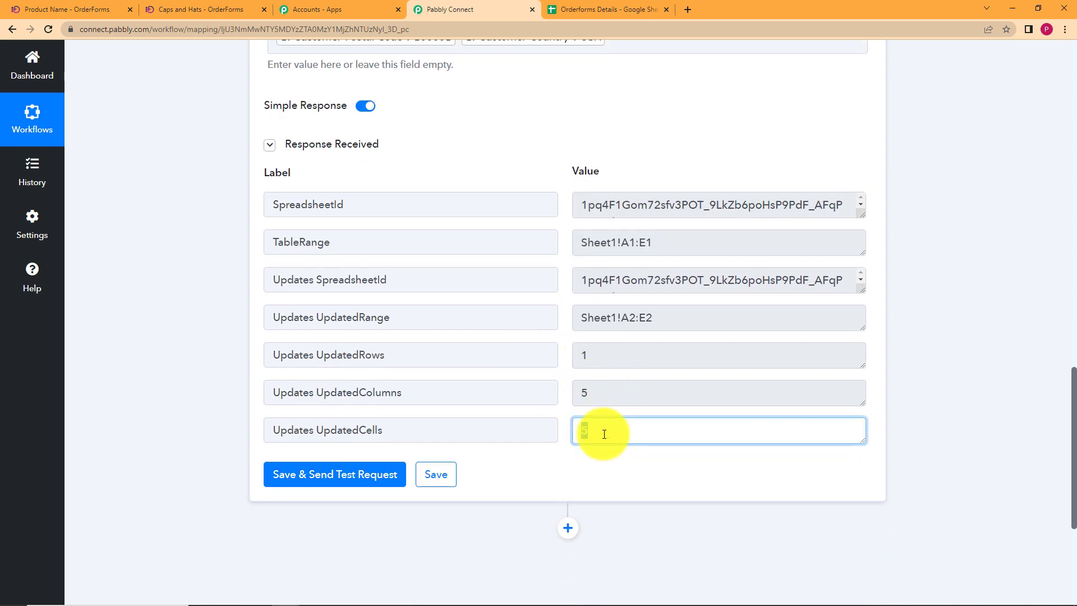
left_click(218, 402)
scroll(218, 401, "up", 9)
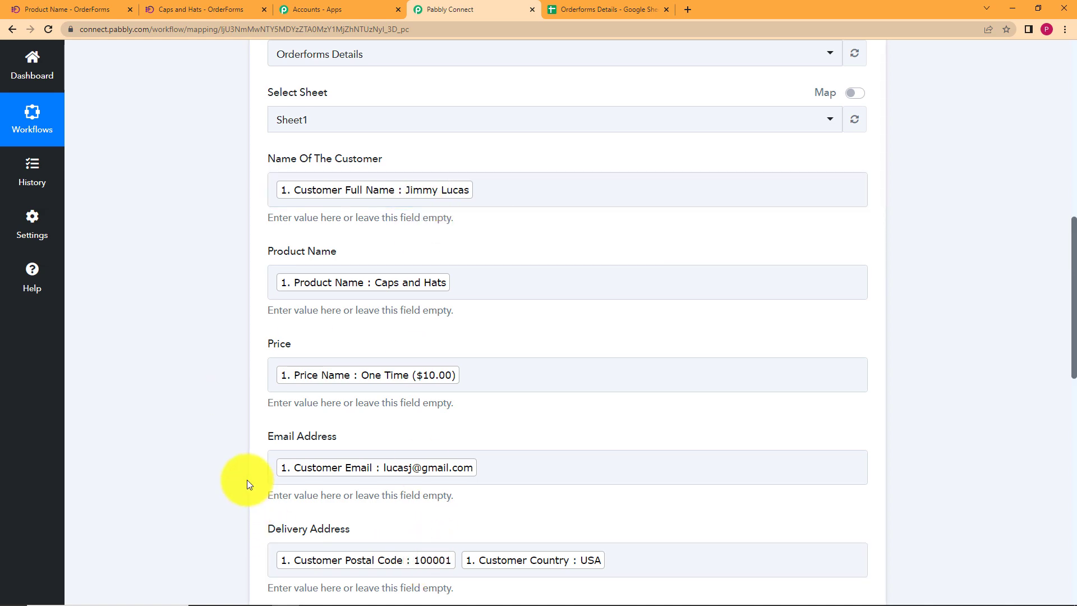
scroll(247, 480, "down", 11)
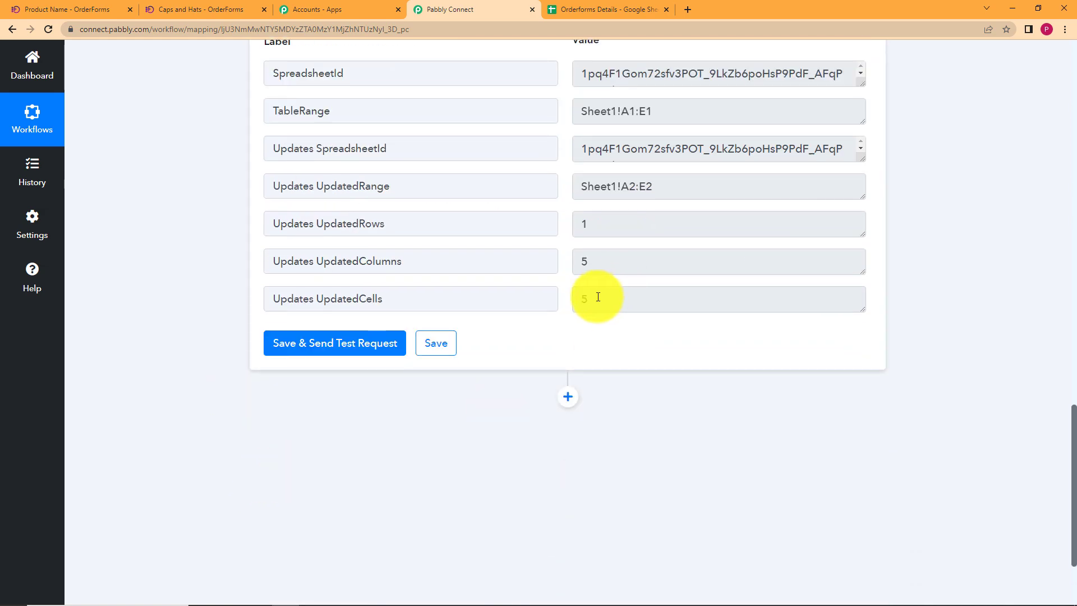
Confirm UpdatedRows is 1, save the action, and view the new row in Orderforms Details.
left_click_drag(590, 226, 561, 234)
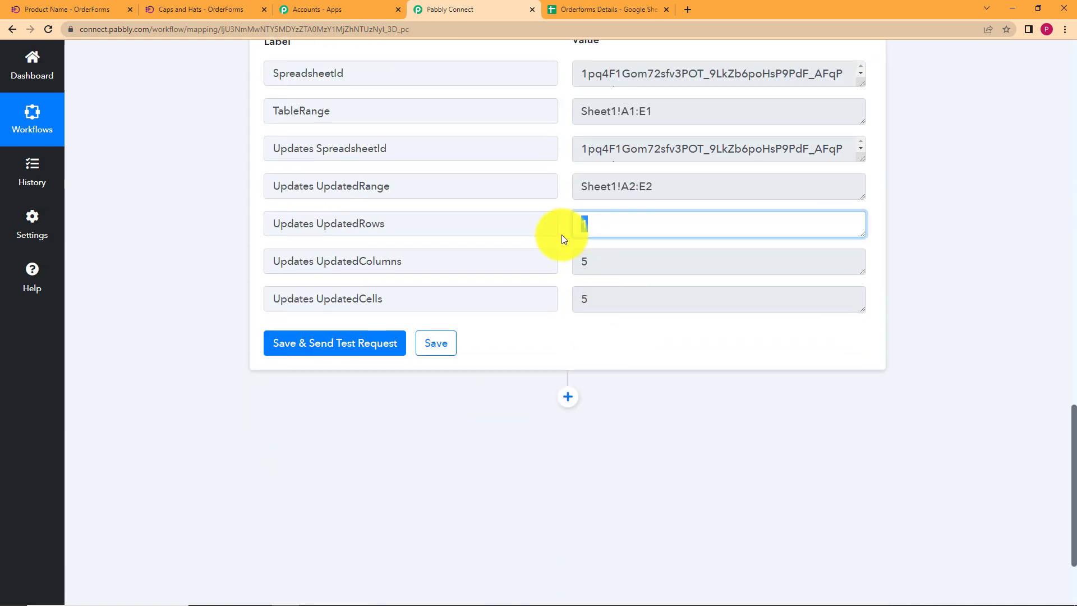
left_click(673, 362)
scroll(578, 187, "up", 2)
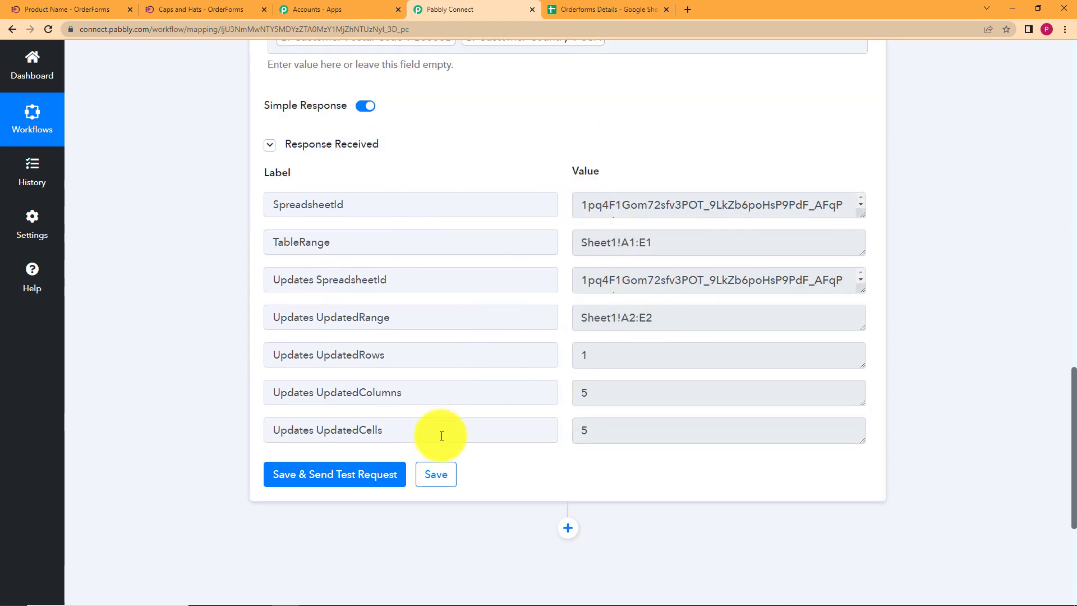
left_click(453, 481)
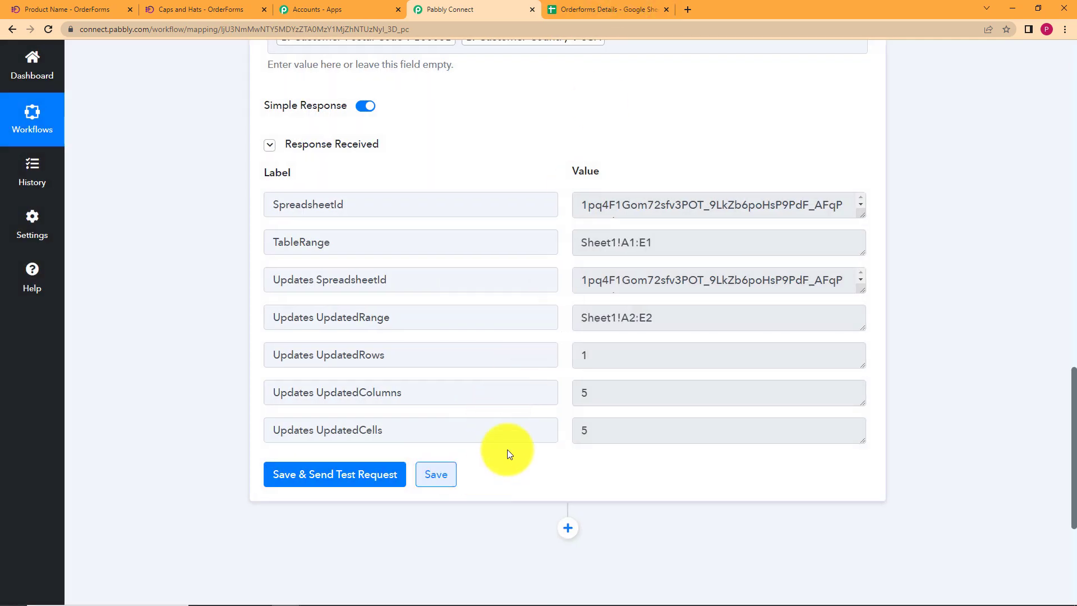
left_click(632, 7)
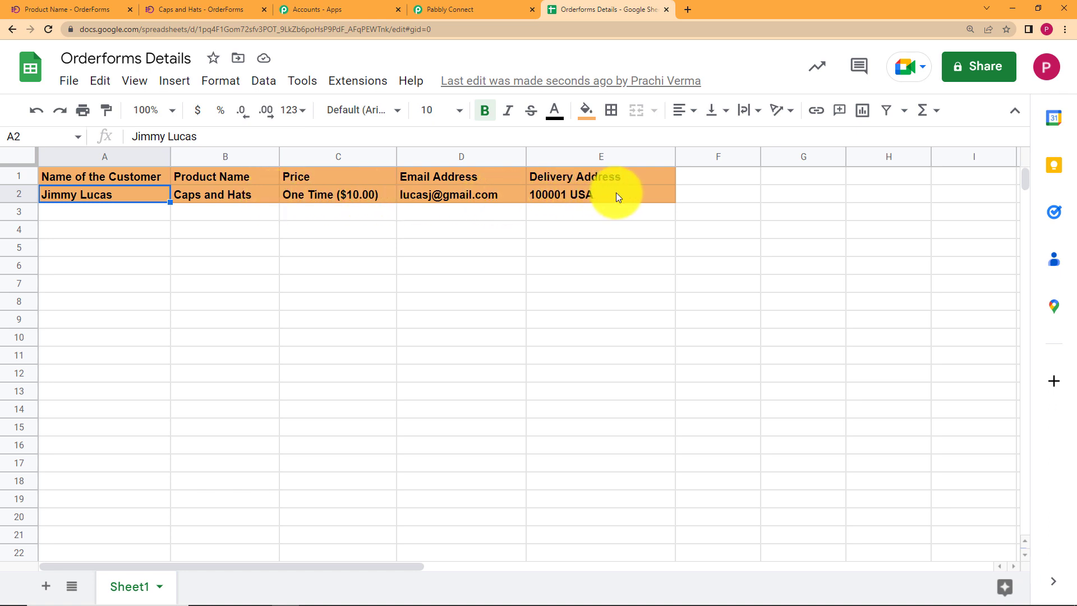
Compare the new sheet row with the OrderForms confirmation page and Caps and Hats product, then return to the workflow.
left_click(446, 9)
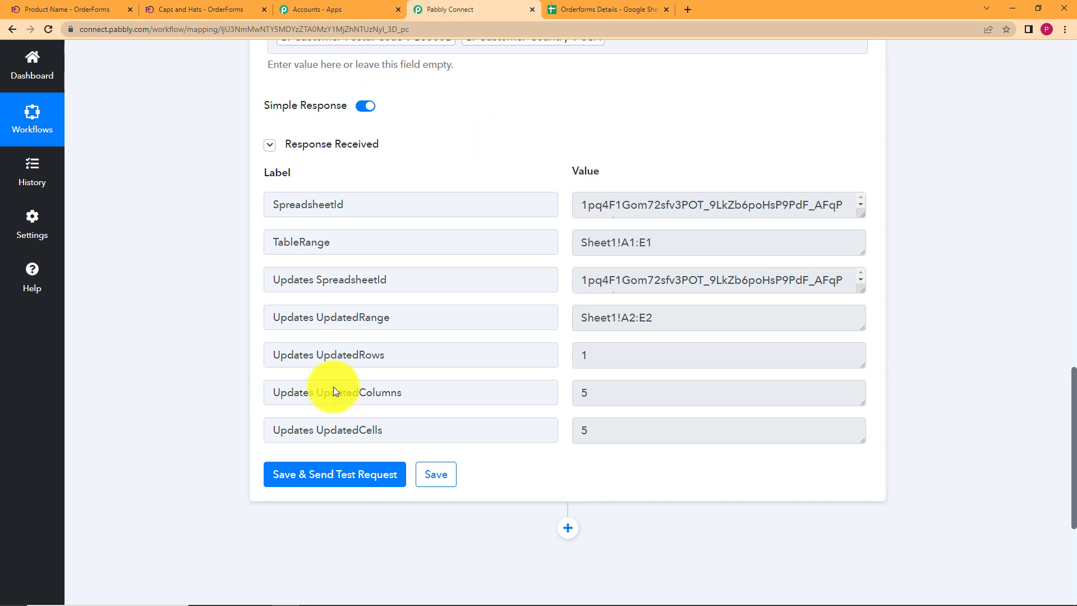
left_click(609, 9)
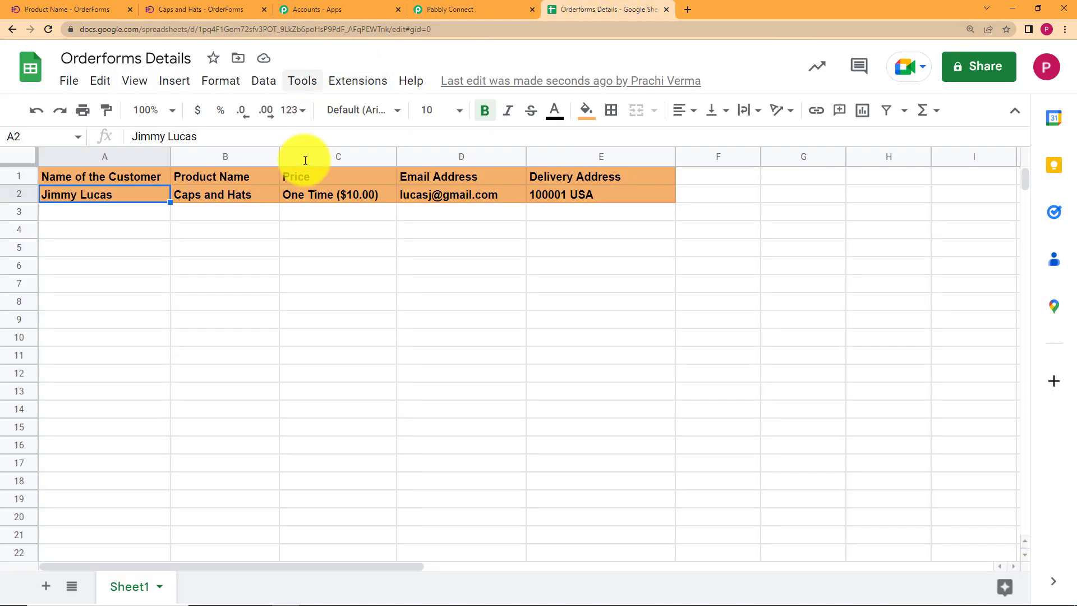
left_click(420, 9)
left_click(218, 9)
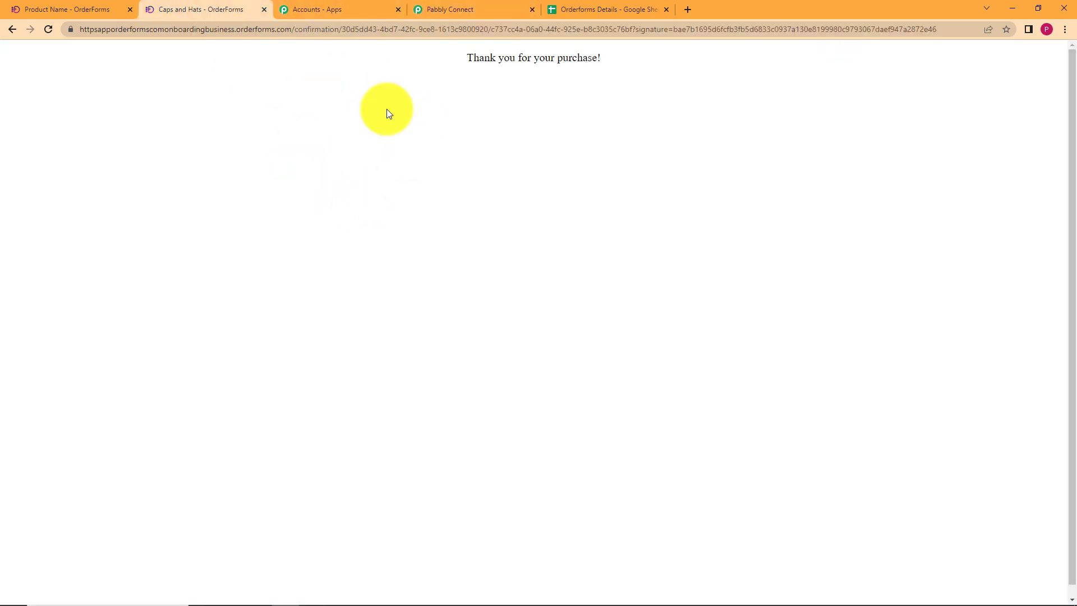
left_click(90, 8)
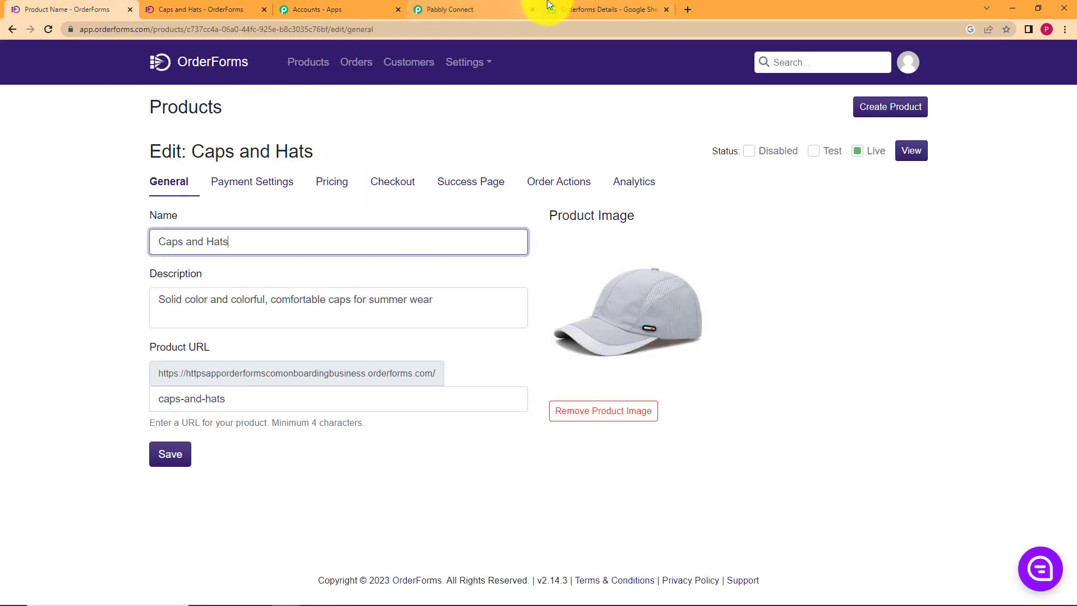
left_click(567, 6)
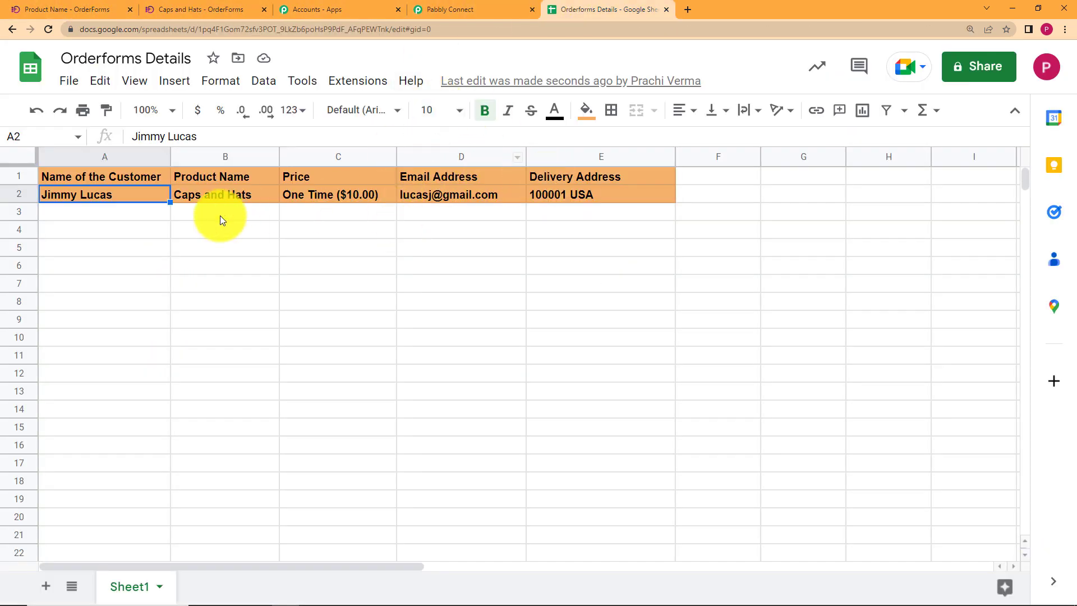
left_click(456, 8)
scroll(197, 229, "up", 10)
scroll(195, 230, "up", 3)
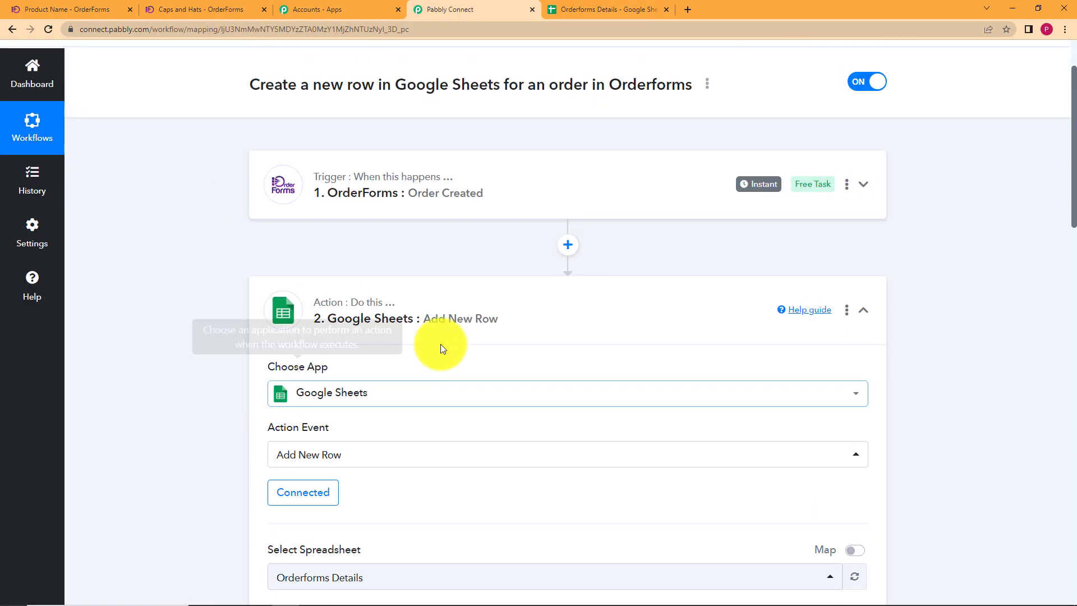
Expand the OrderForms trigger card to review the captured order data.
left_click(483, 298)
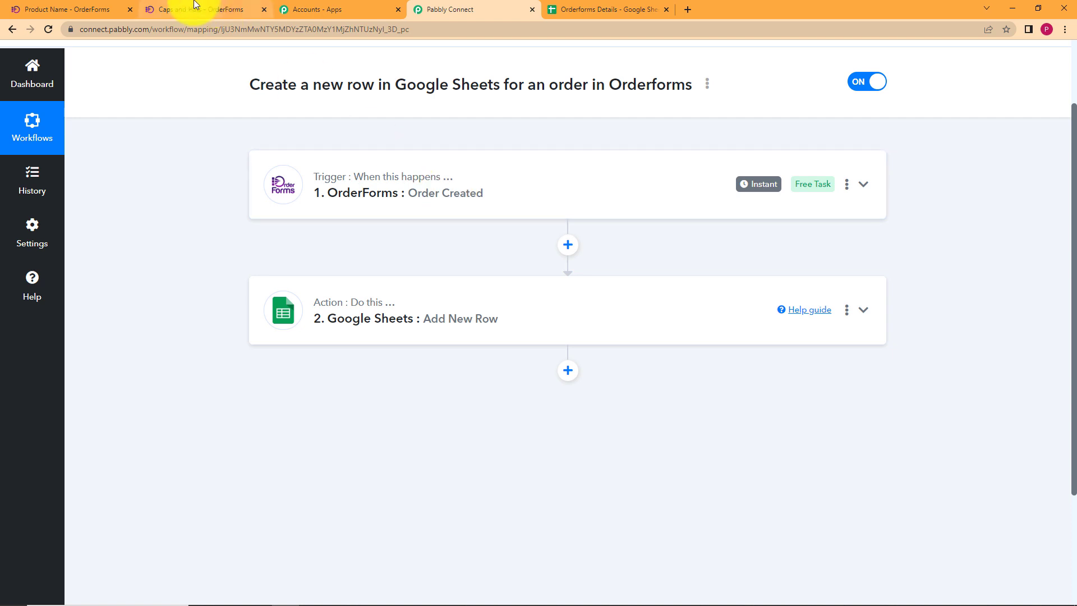
left_click(397, 188)
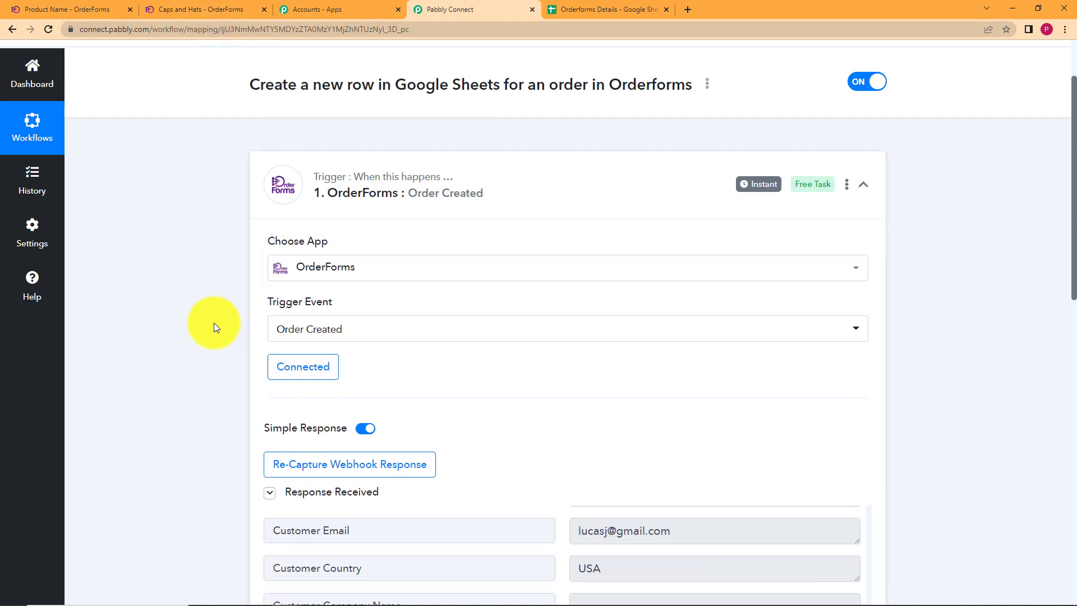
scroll(214, 328, "down", 5)
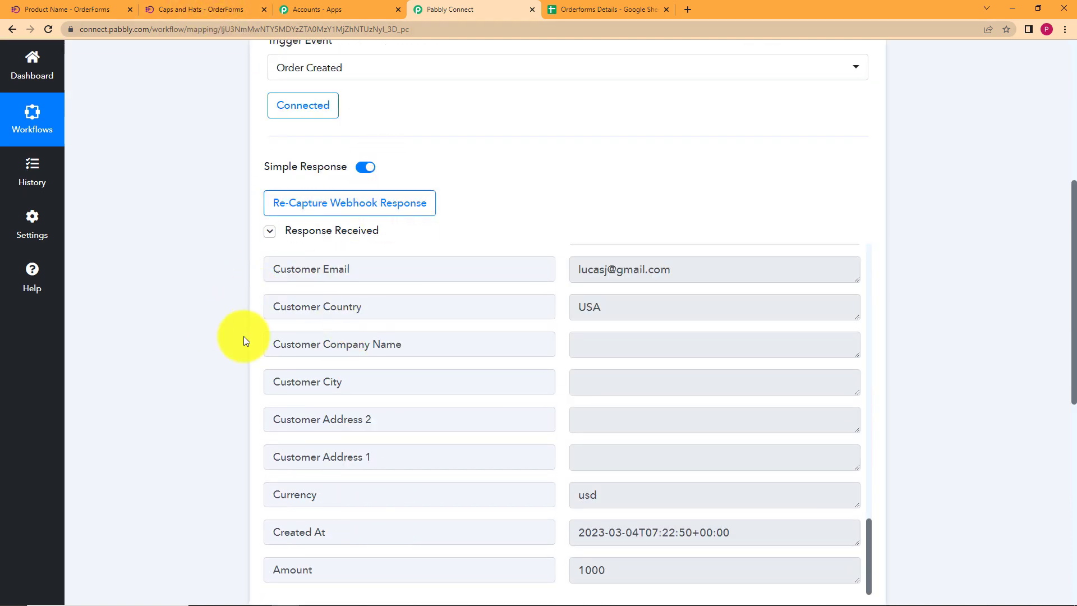
scroll(202, 405, "down", 5)
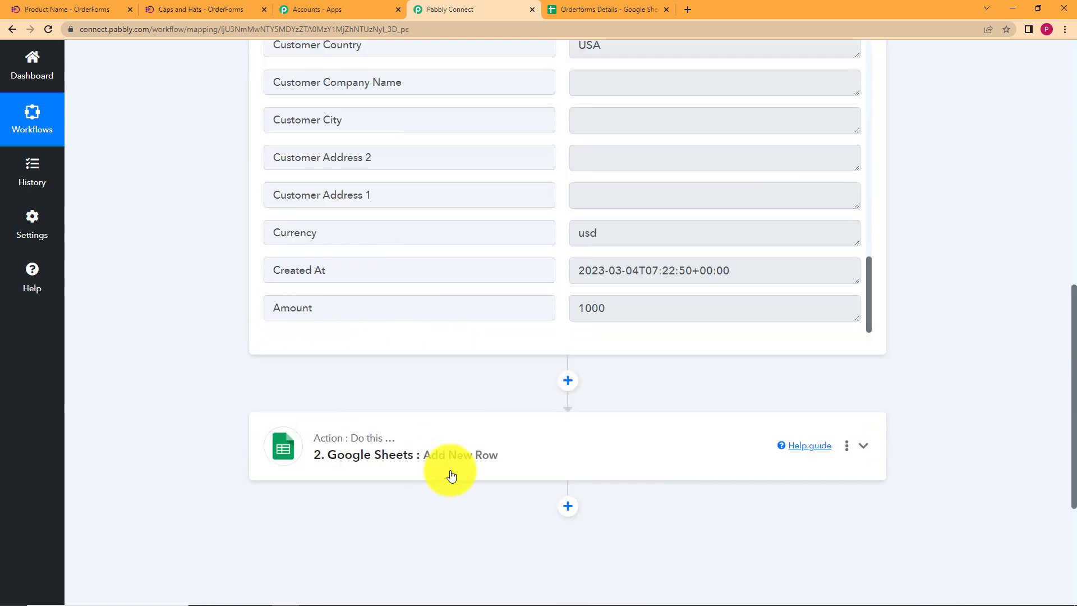
scroll(240, 418, "down", 2)
Confirm the Add New Row response shows Sheet1!A2:E2 with 1 row and 5 cells updated.
left_click(360, 320)
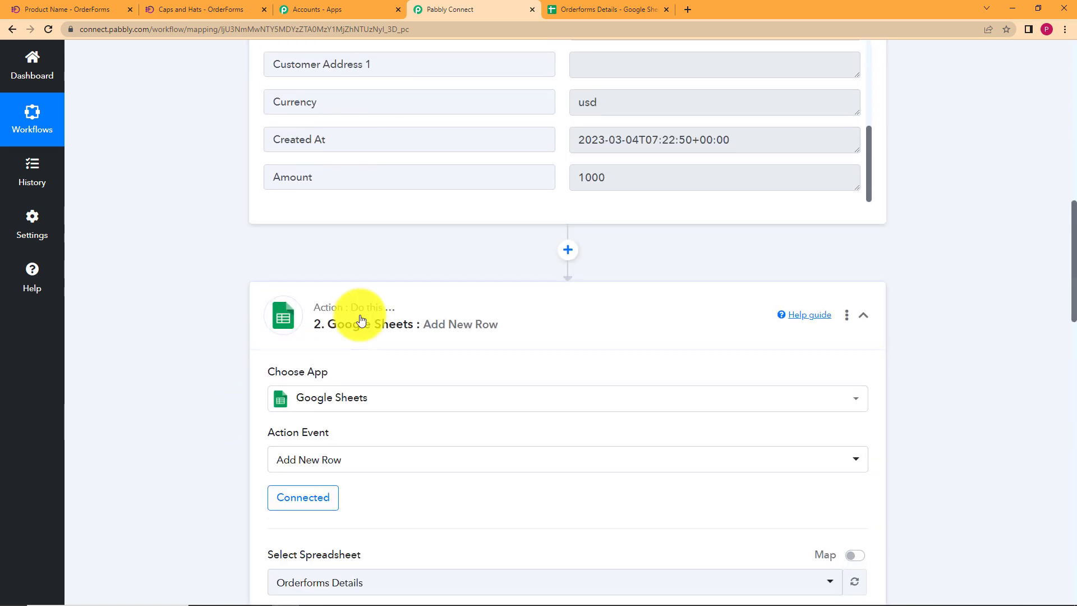
scroll(197, 406, "down", 5)
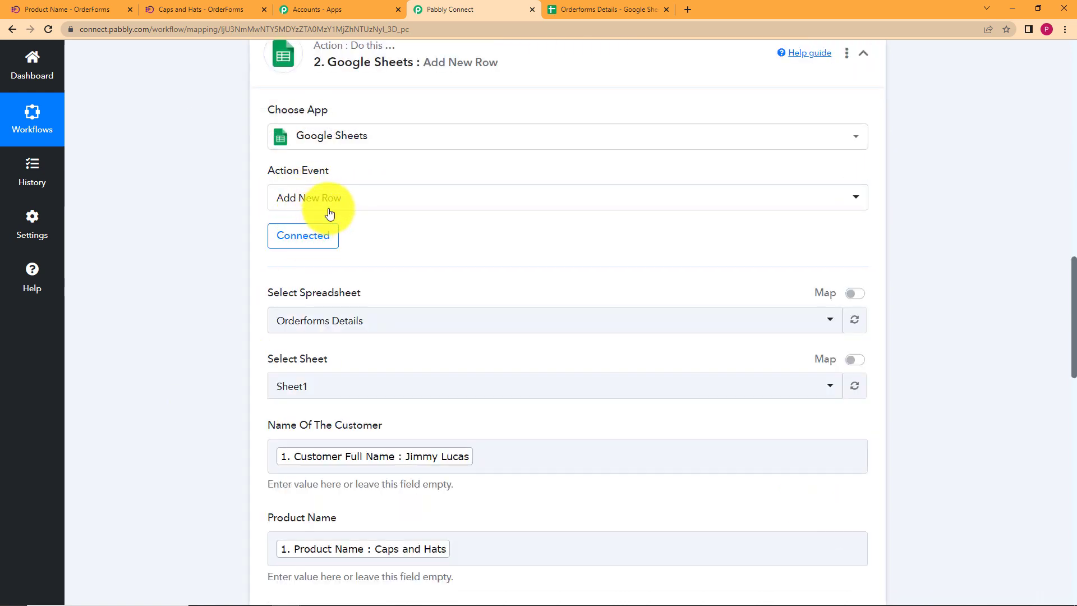
scroll(237, 311, "down", 4)
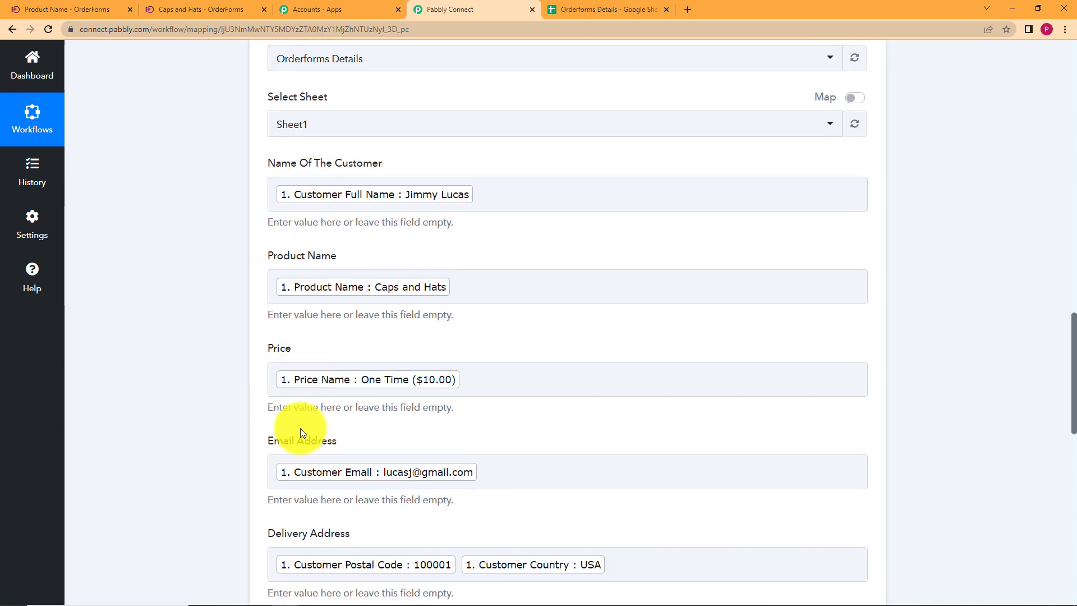
scroll(281, 469, "down", 5)
scroll(241, 405, "down", 5)
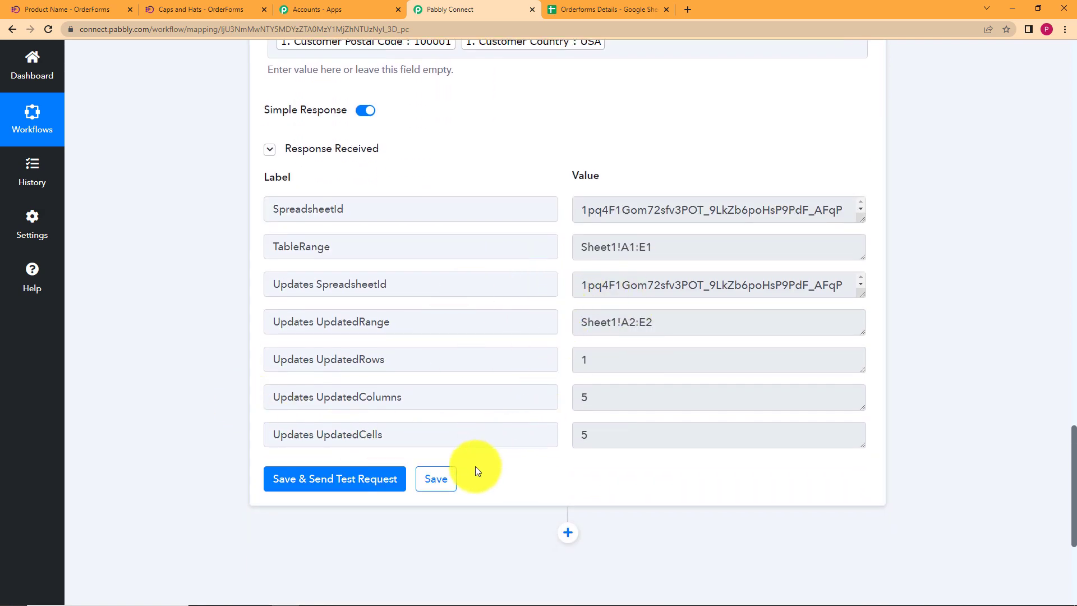
left_click(597, 9)
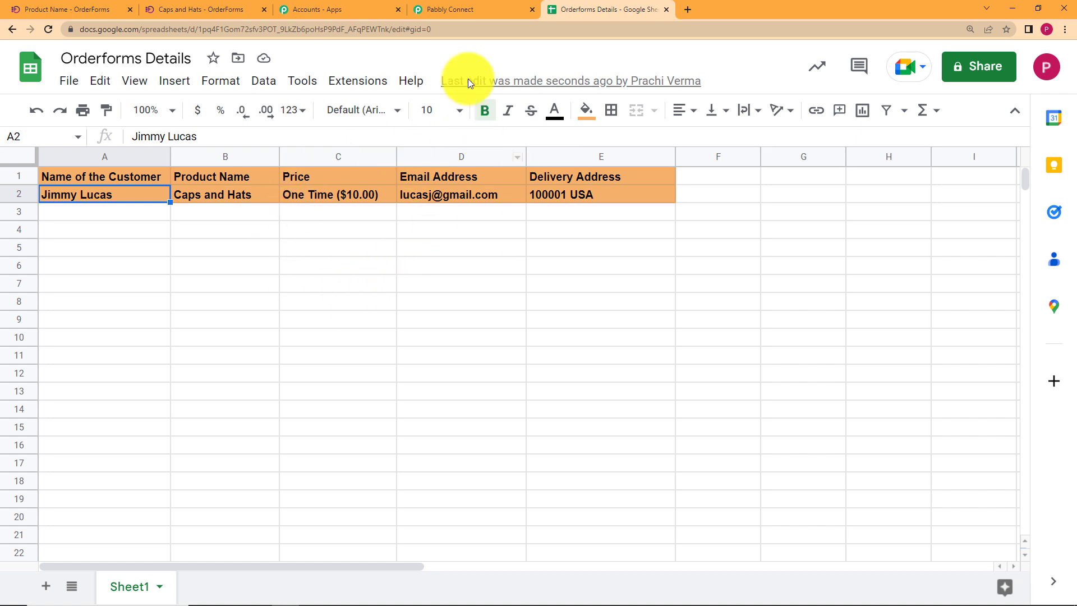
left_click(464, 7)
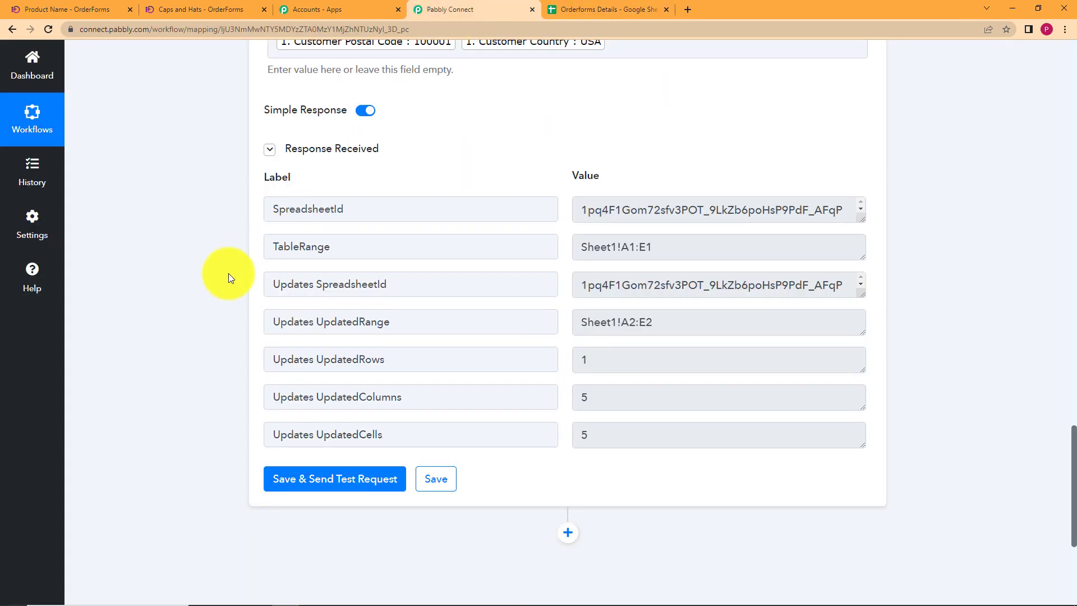